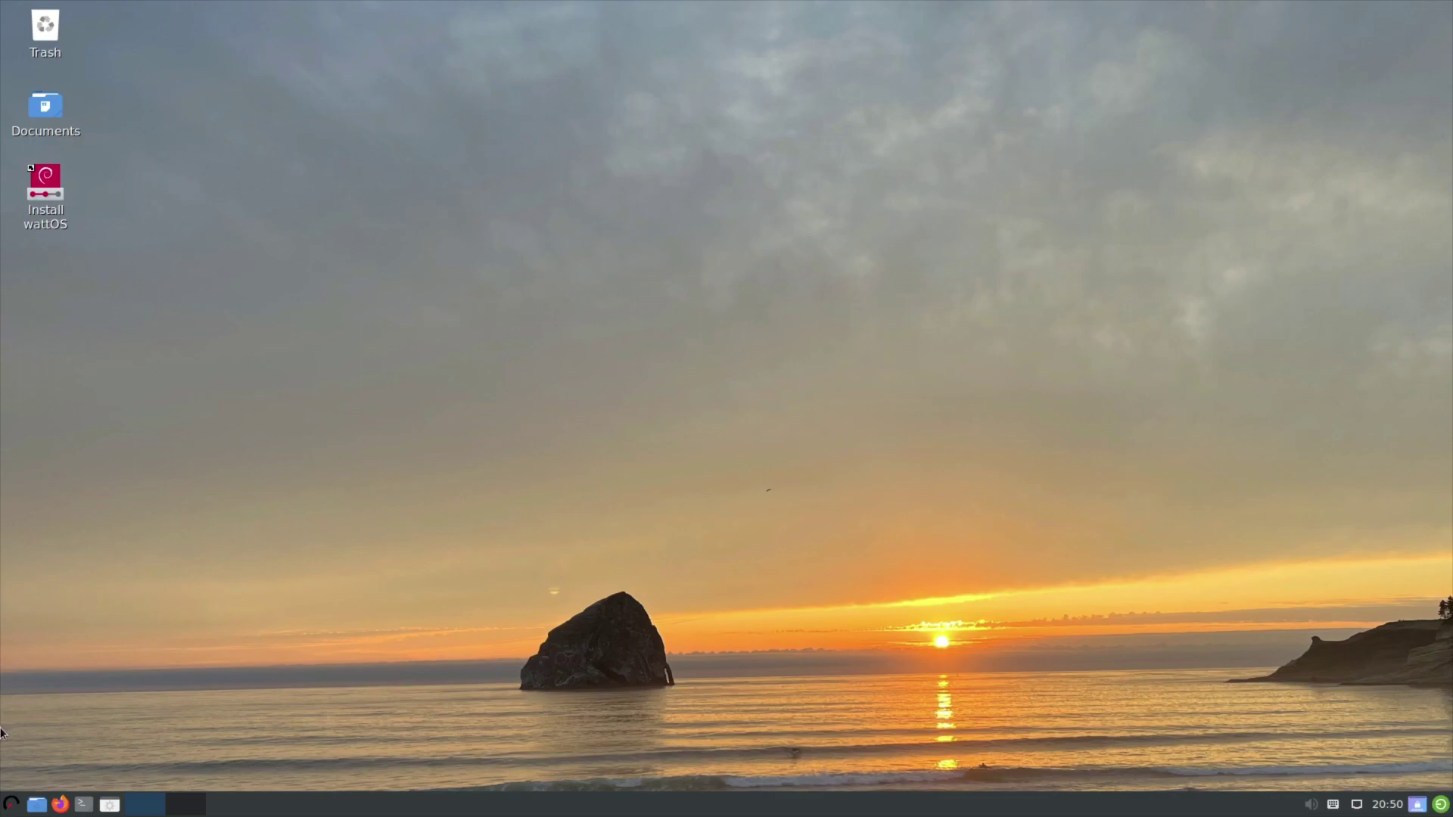
Reopen the application menu and expand Preferences to list Monitor Settings, Power Manager and Users and Groups.
click(9, 803)
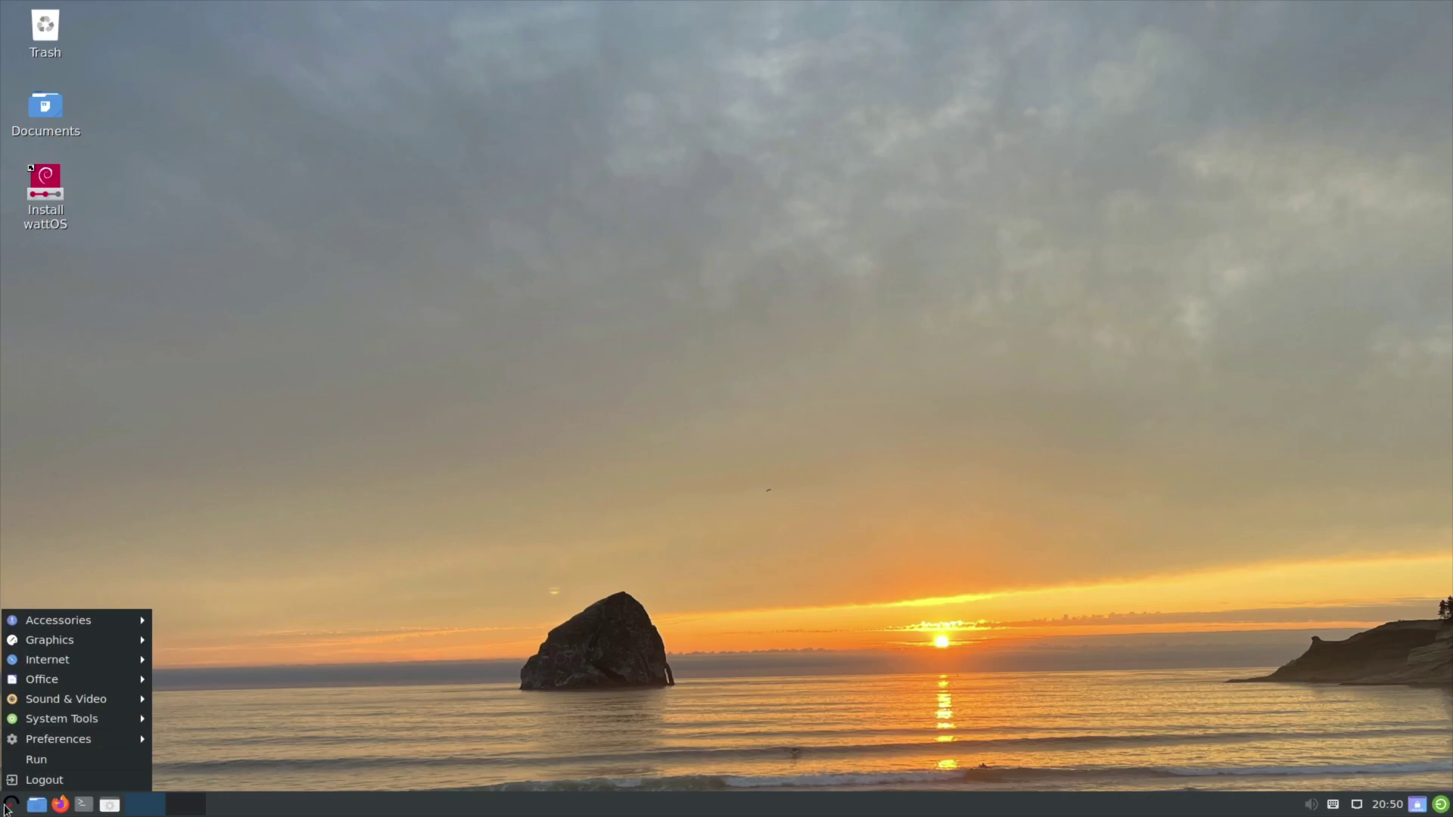
click(357, 542)
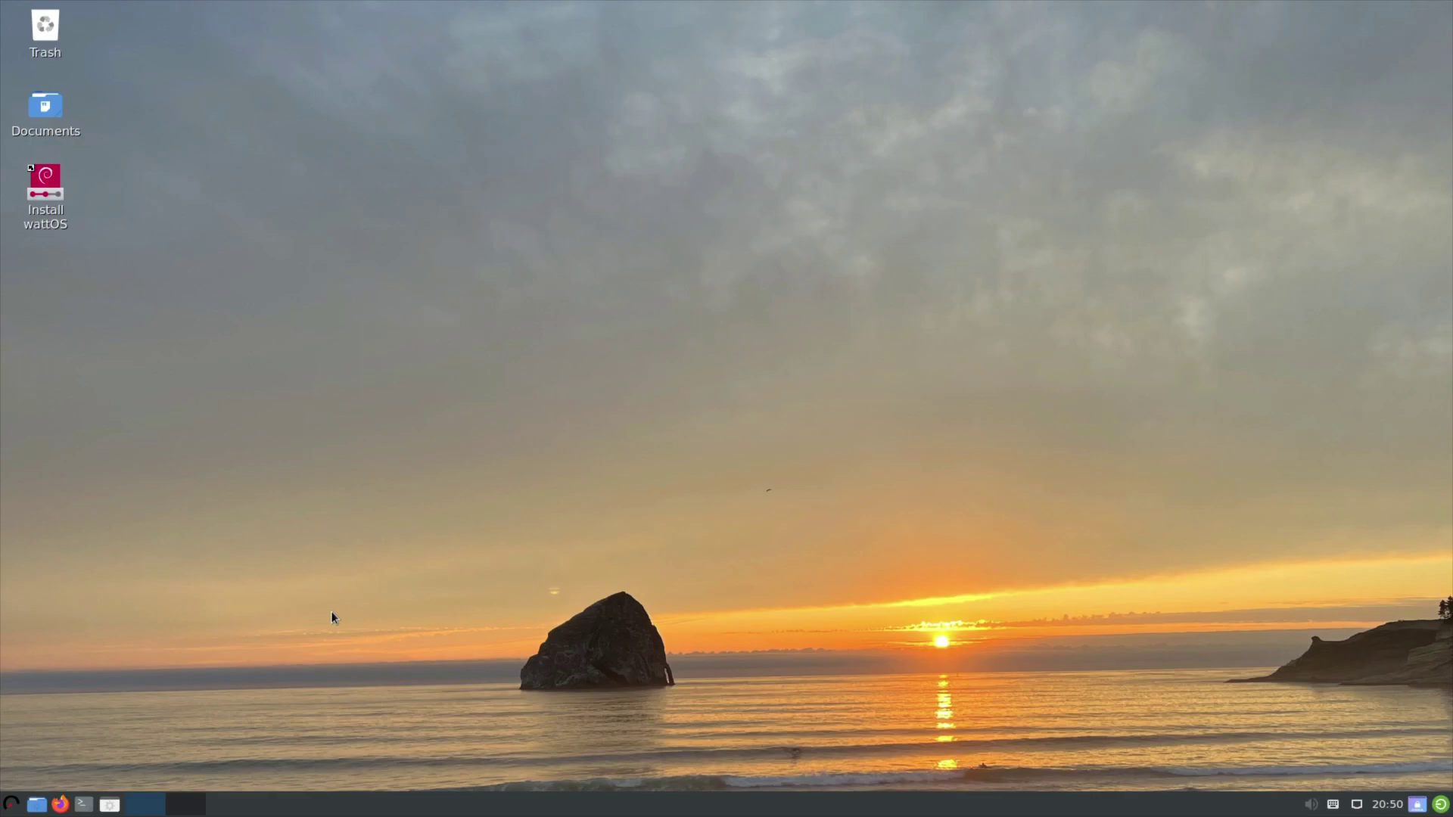
scroll(265, 738, up, 1)
click(12, 803)
mouse_move(101, 745)
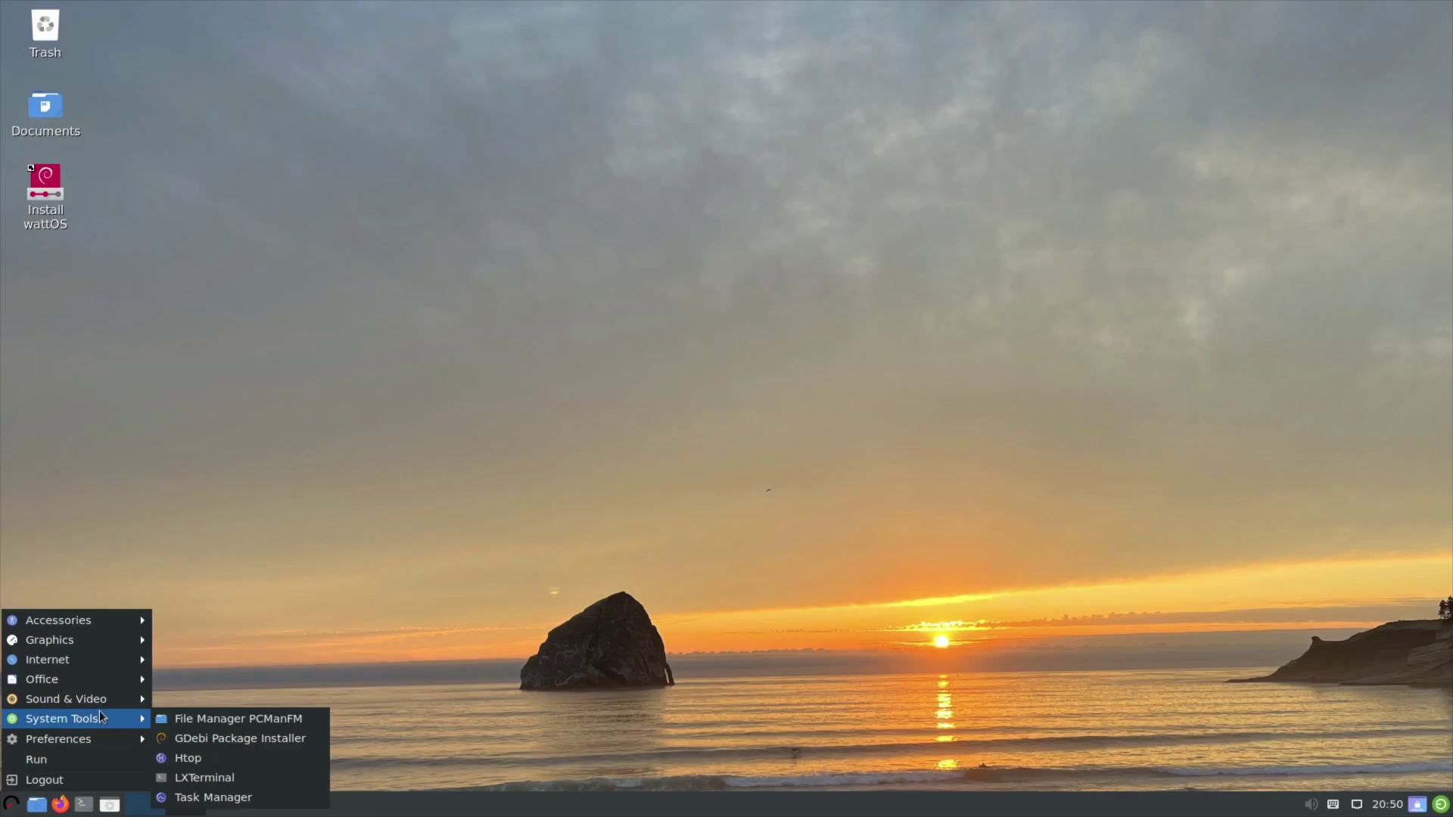
mouse_move(98, 619)
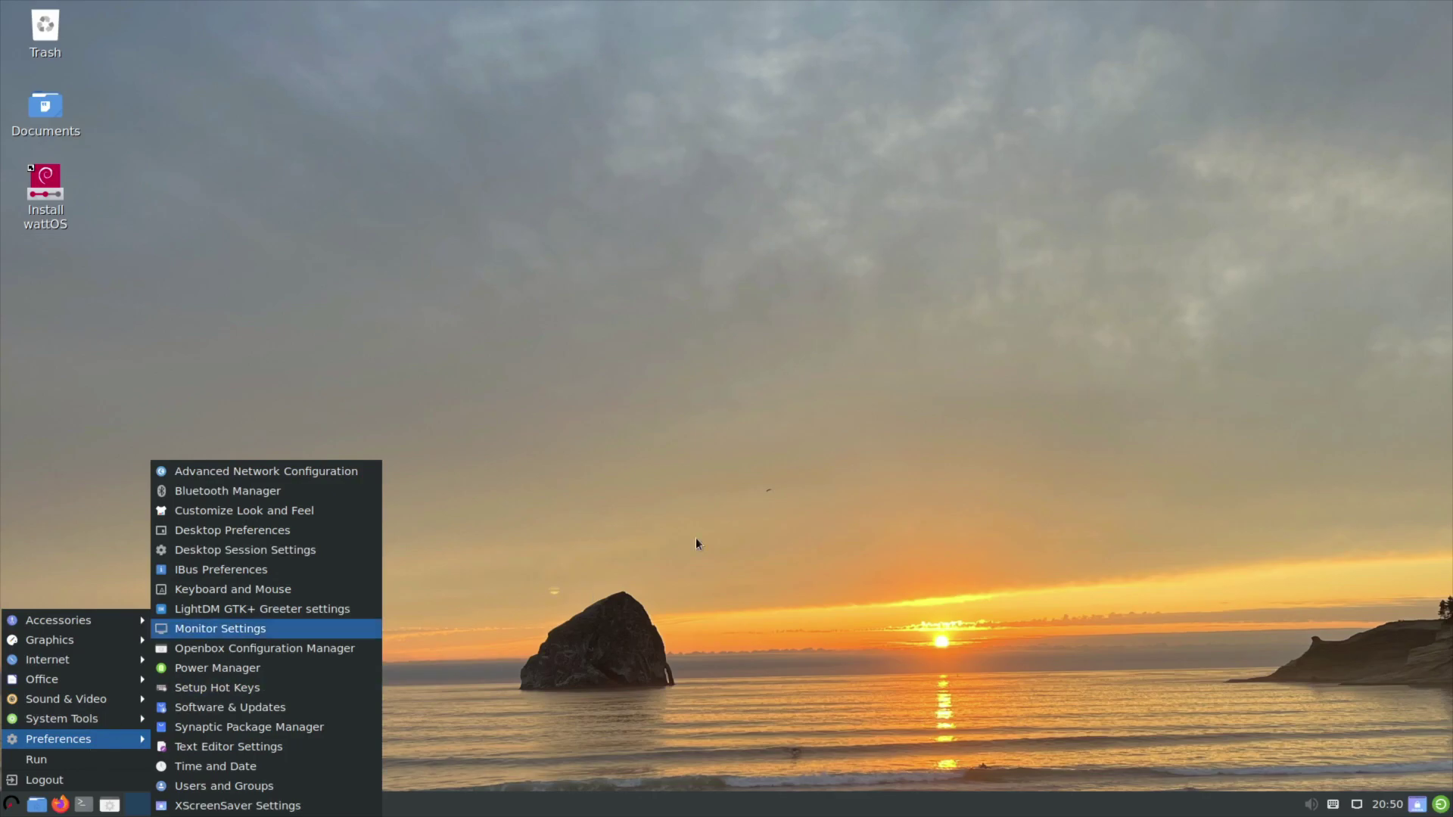
Dismiss the menu and open the Documents folder from the desktop.
click(342, 339)
right_click(227, 390)
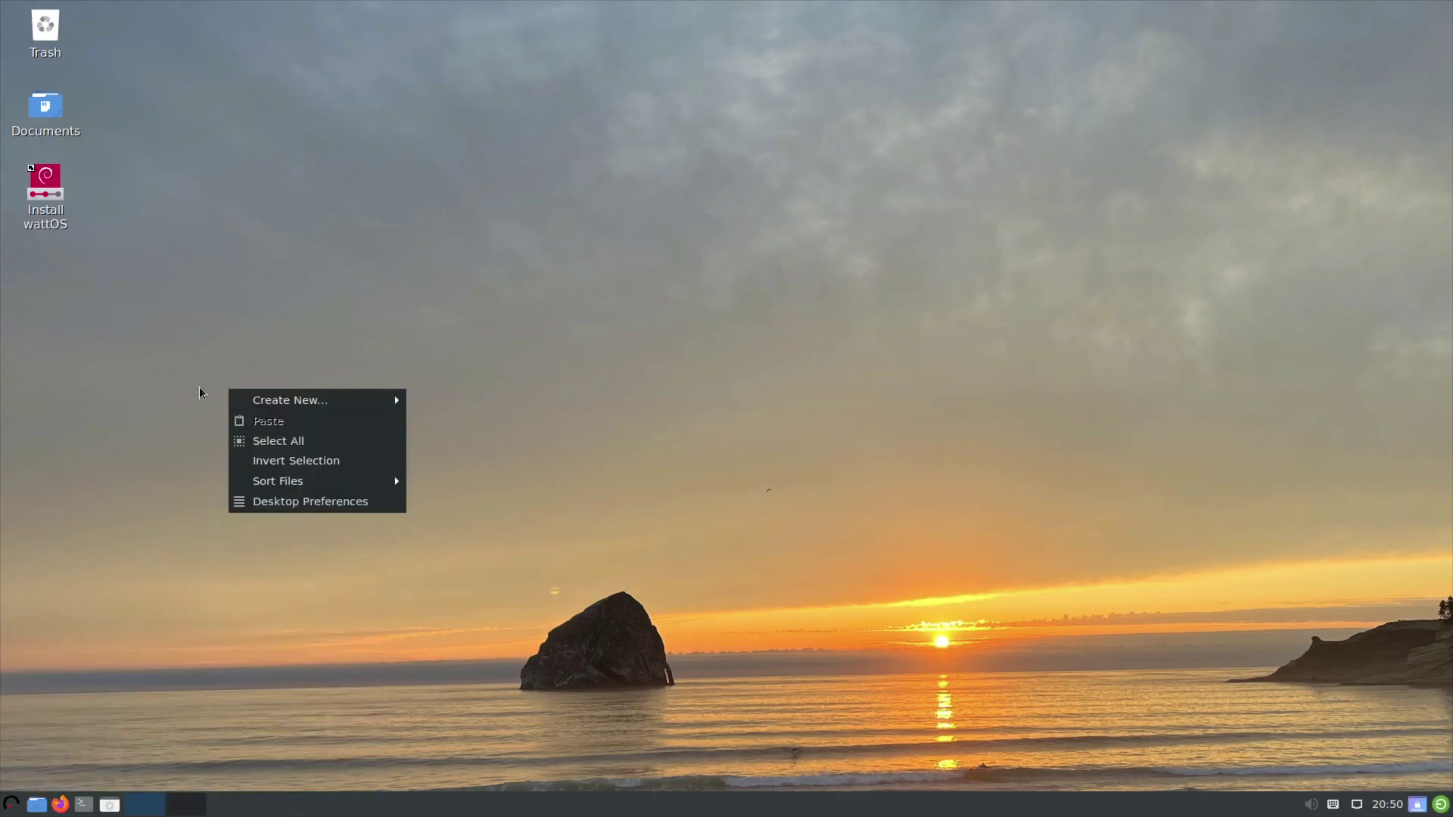
click(56, 106)
double_click(56, 106)
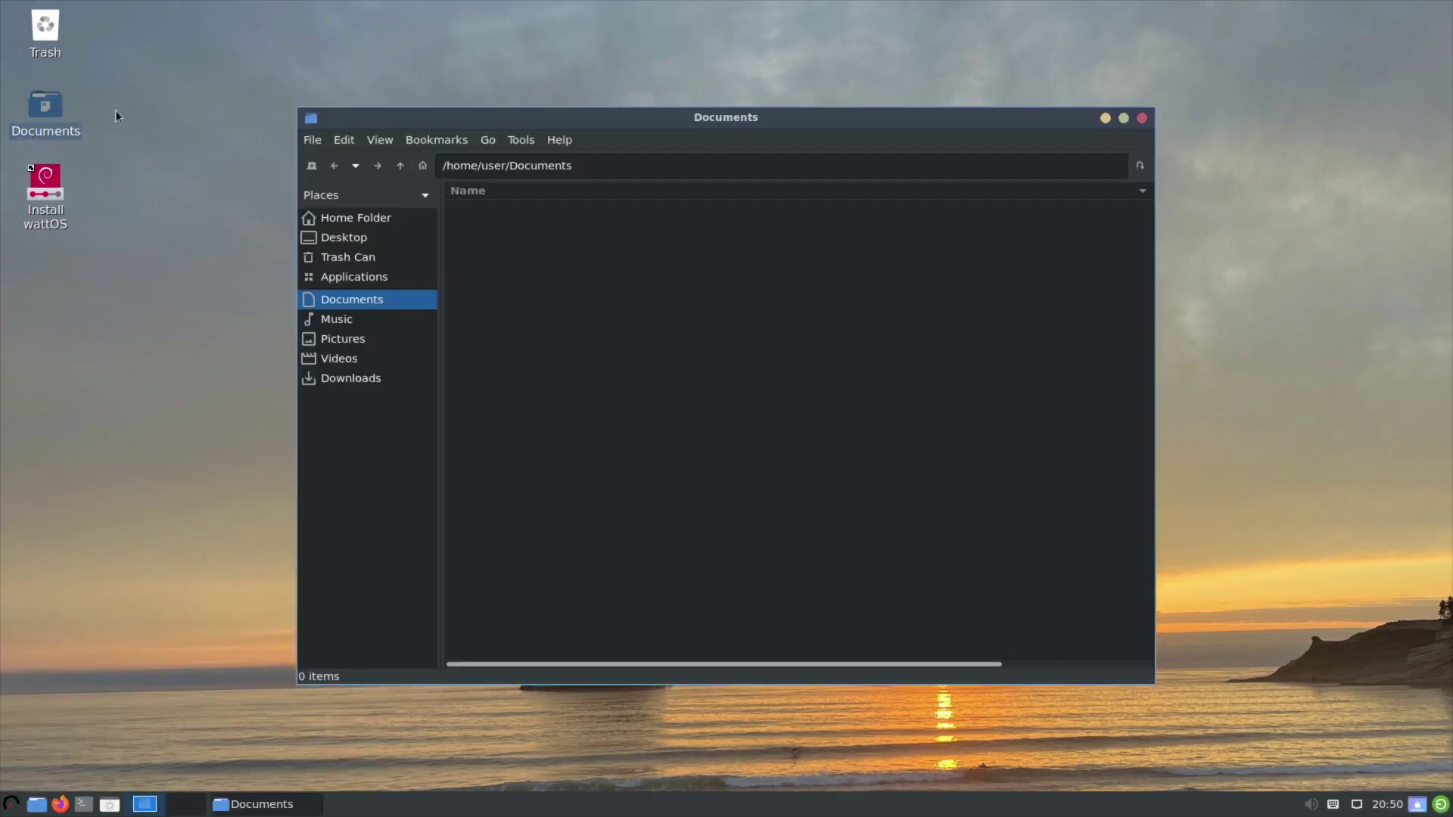
Confirm PCManFM is version 1.3.2, close Documents, and launch the Install wattOS installer.
click(559, 140)
click(572, 160)
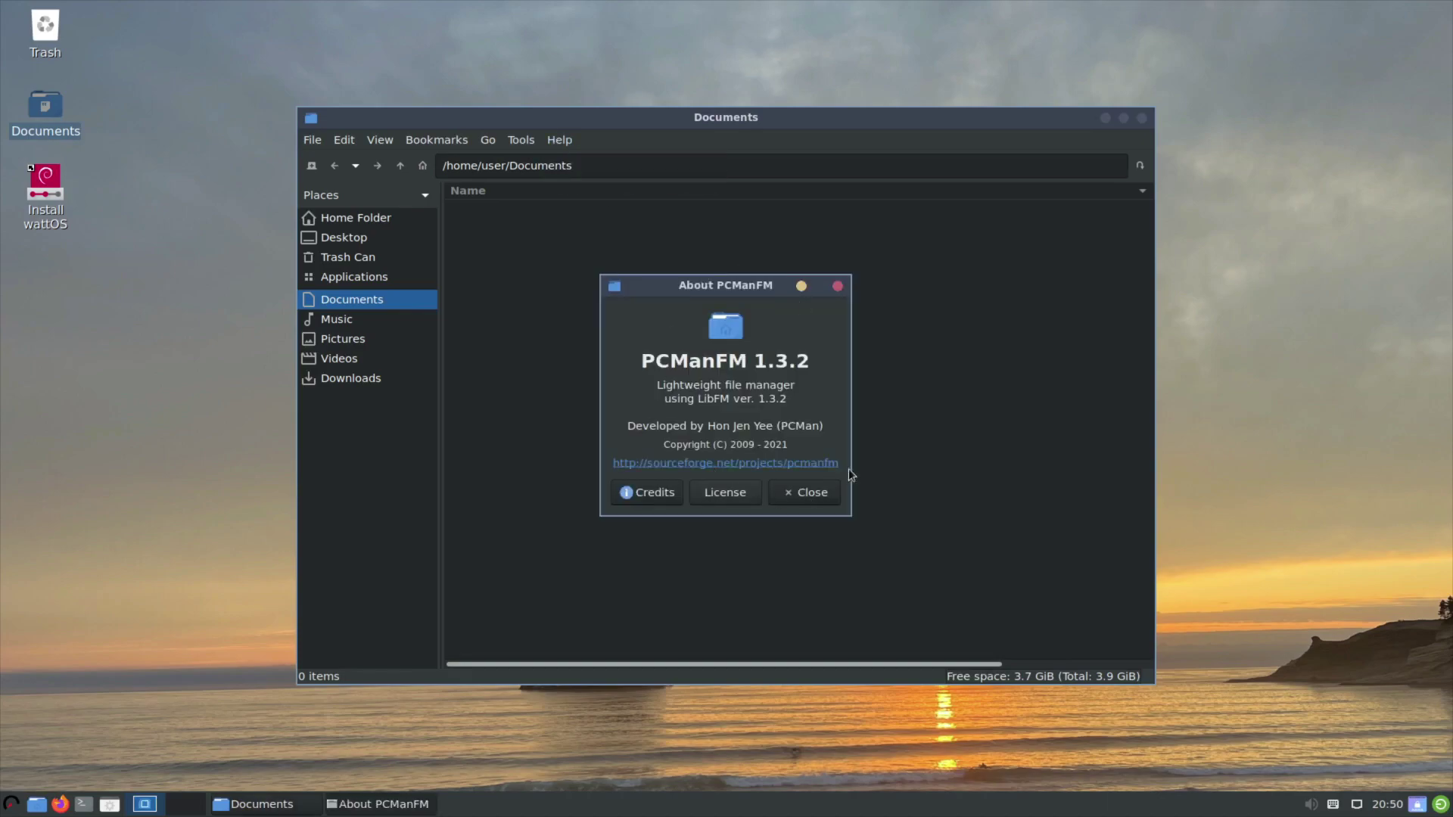
click(808, 493)
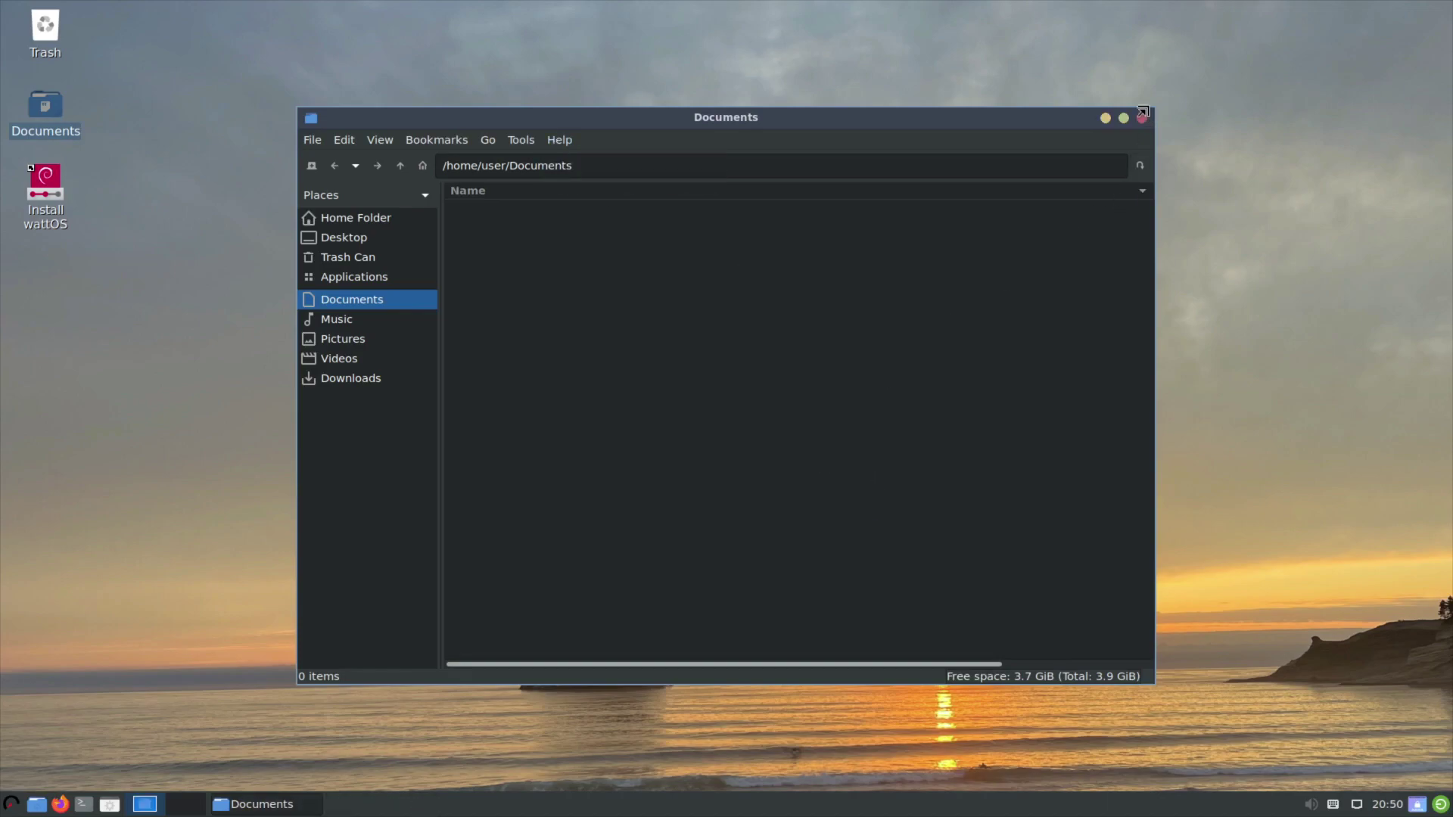
click(1142, 117)
click(33, 172)
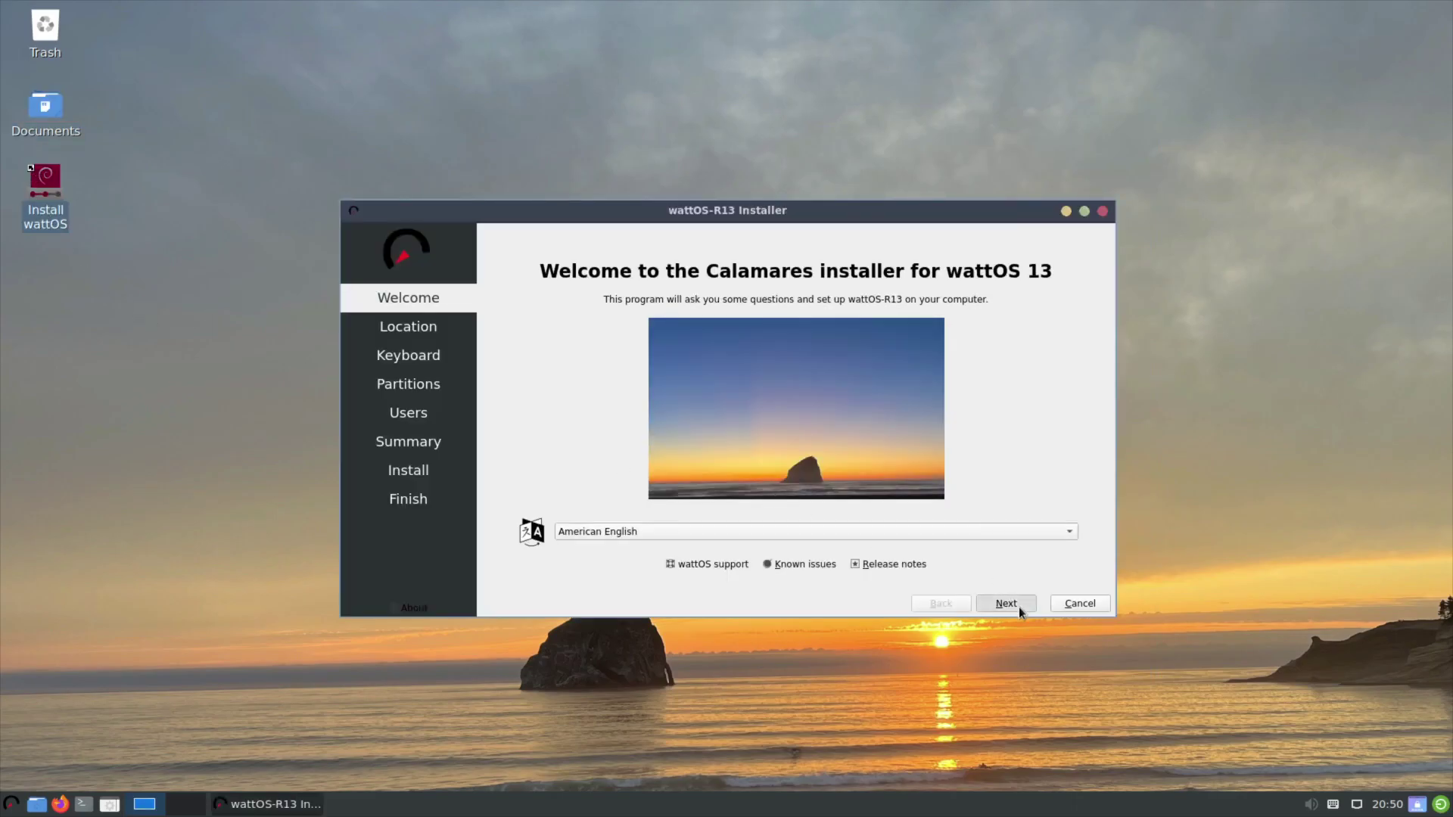
Accept the default welcome, location and keyboard settings, and choose Erase disk.
click(1019, 607)
click(1018, 607)
click(1019, 607)
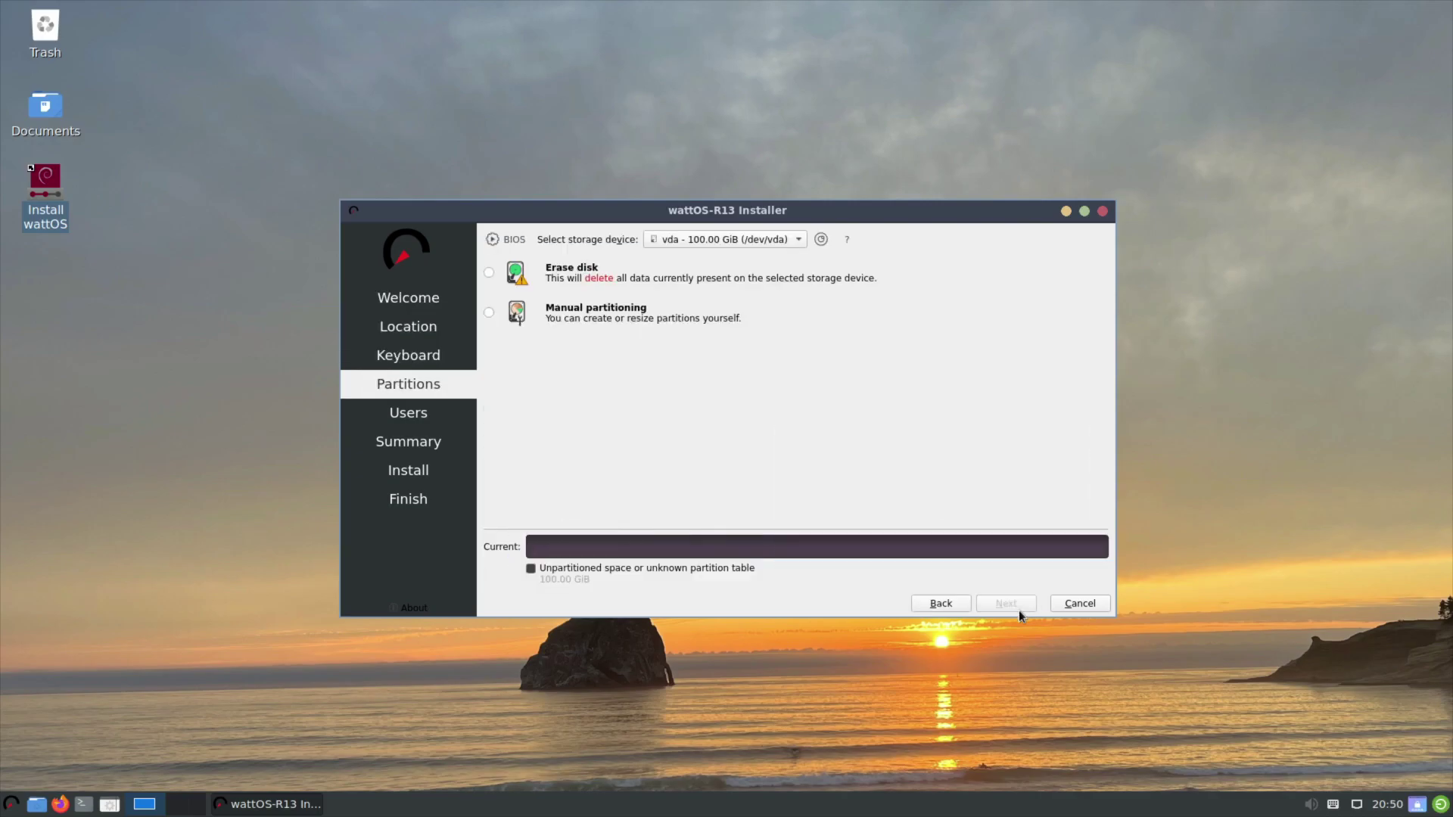
click(568, 271)
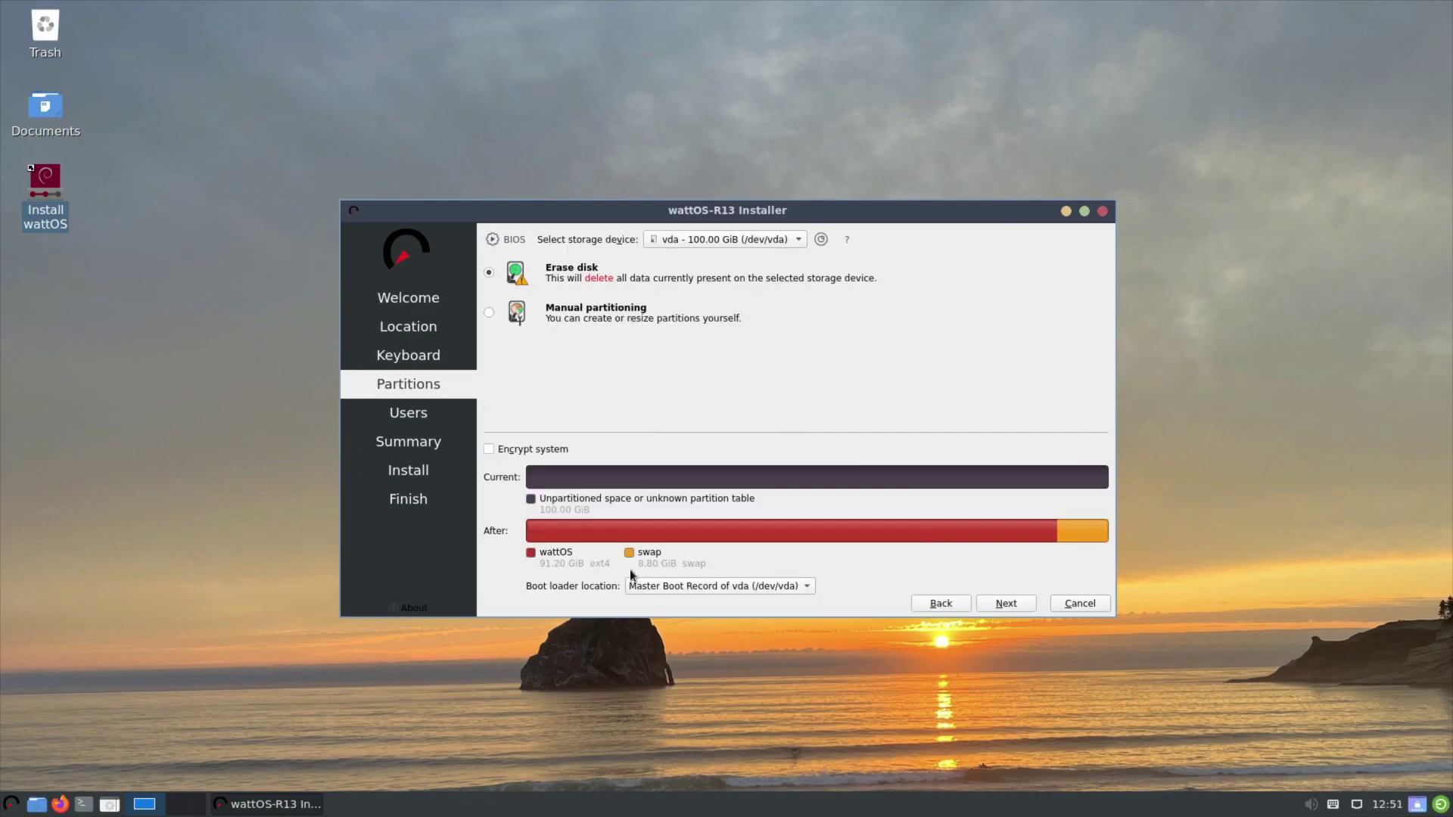
click(1015, 605)
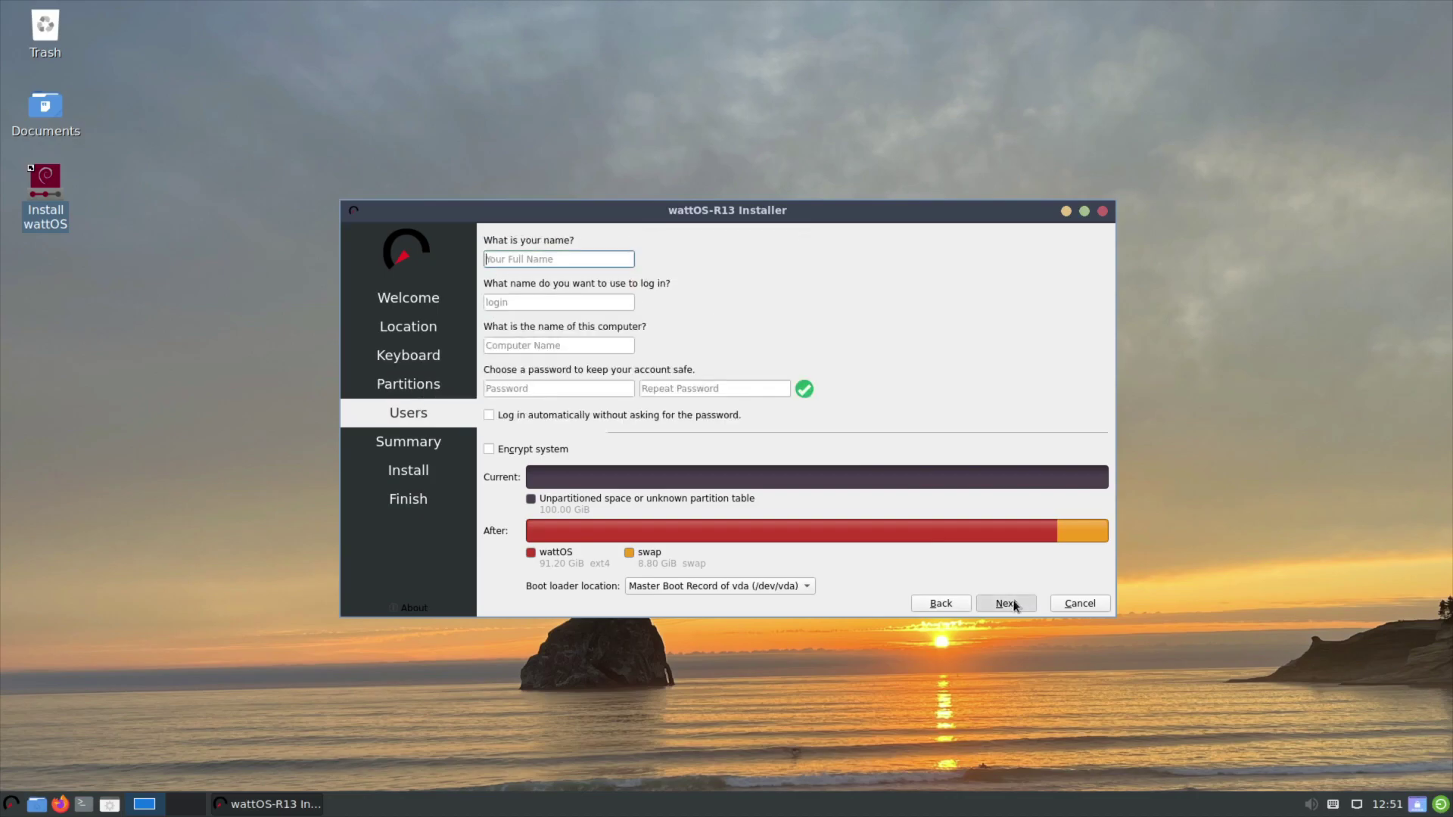
Fill in the login name, computer name 'wattos' and account password on the Users page.
key(Tab)
key(Tab)
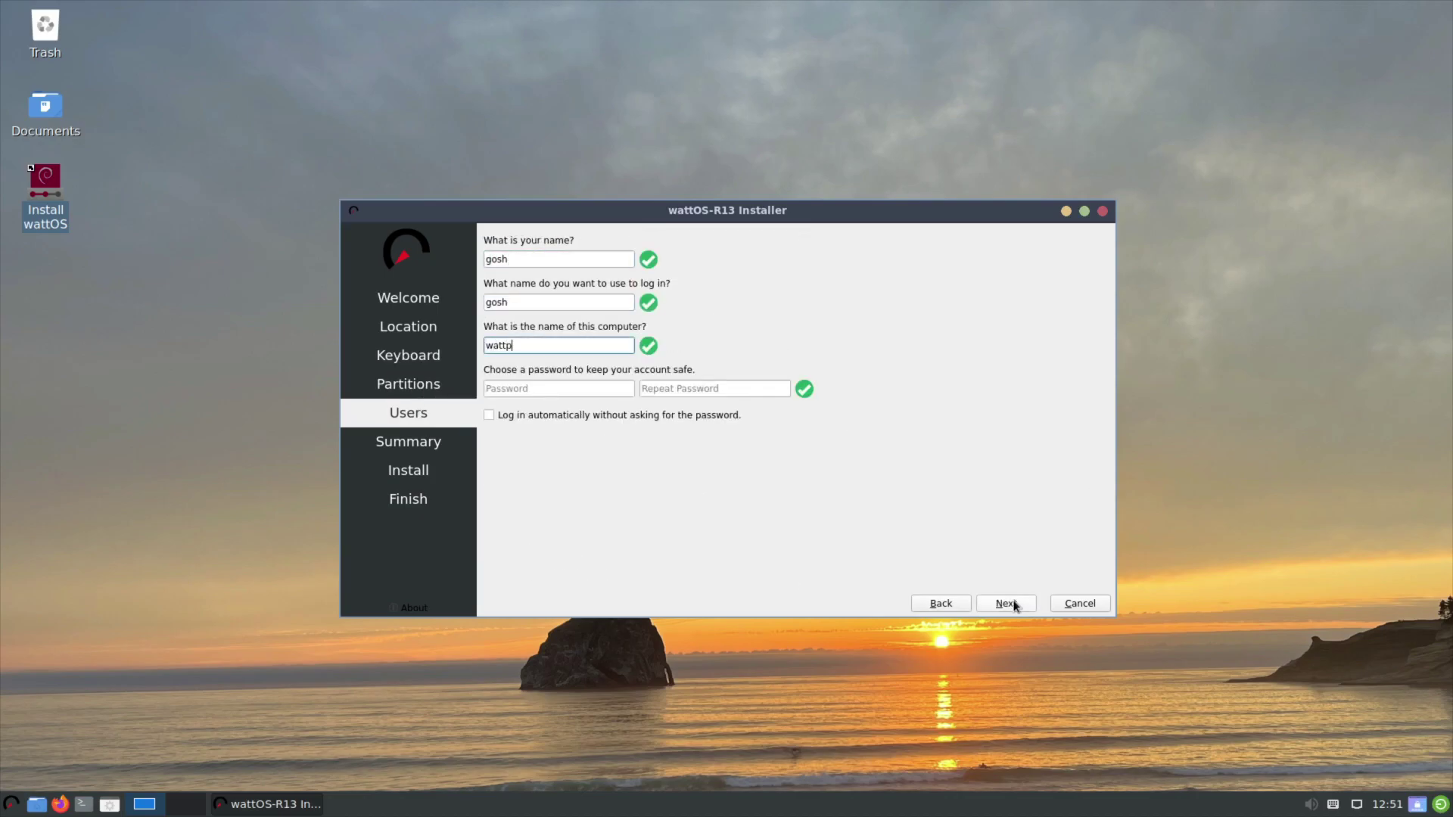
key(Tab)
key(Tab)
Start the wattOS 13 installation and finish with Restart now.
click(1006, 603)
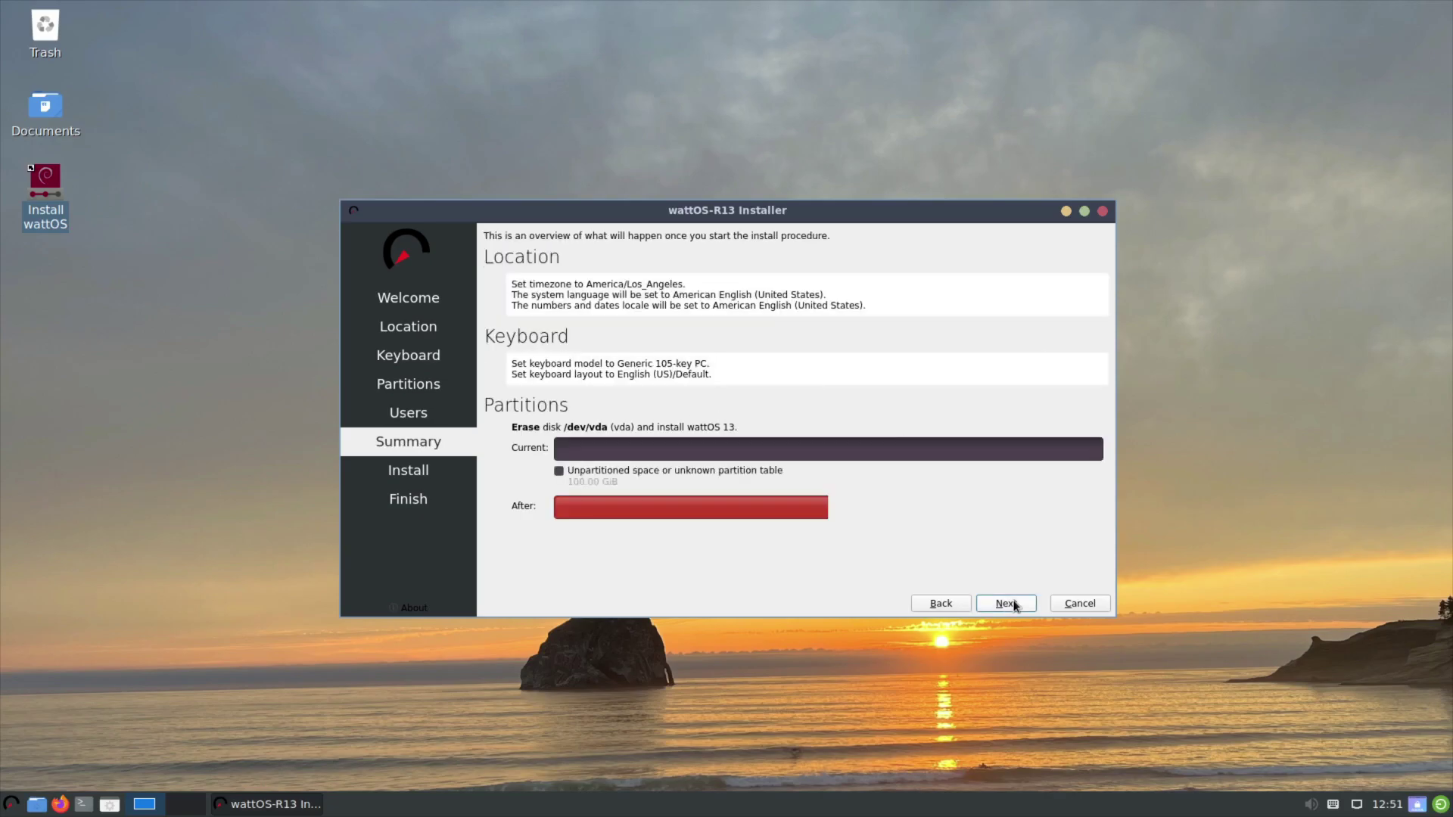
click(1009, 651)
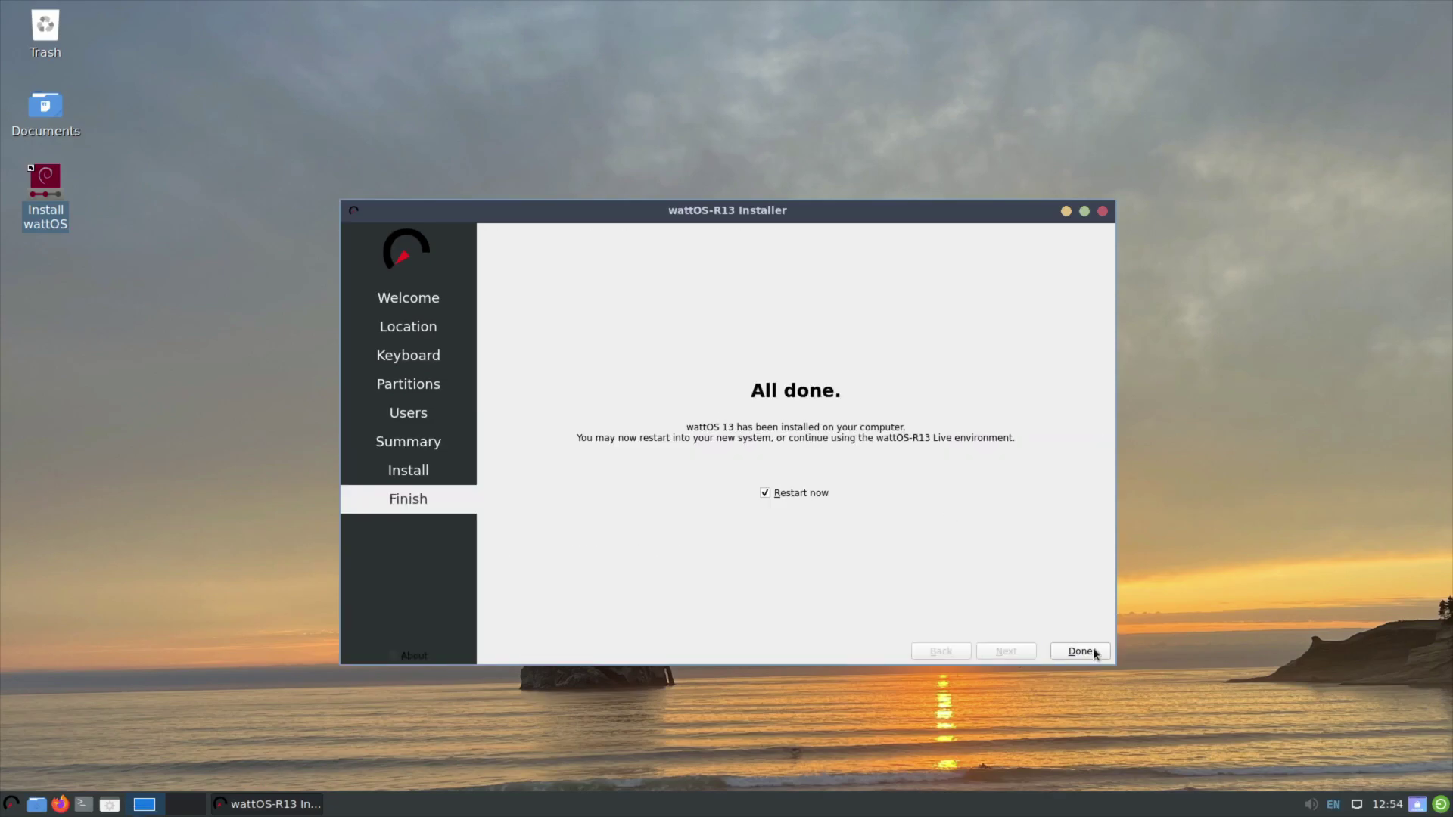
click(1091, 654)
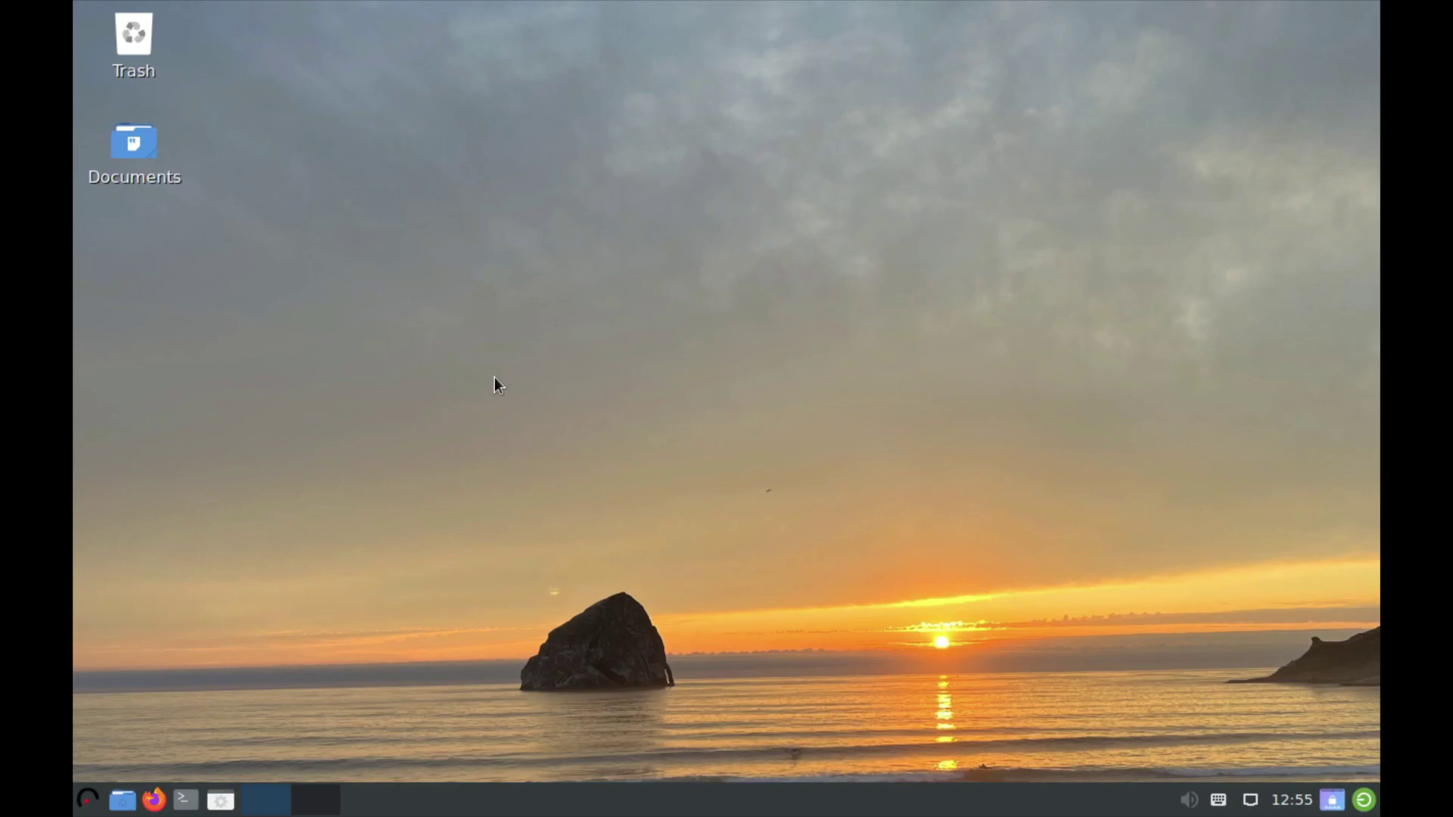
Change the resolution from 1280x800 to 1920x1080 in Monitor Settings, keep it, and save it.
click(88, 799)
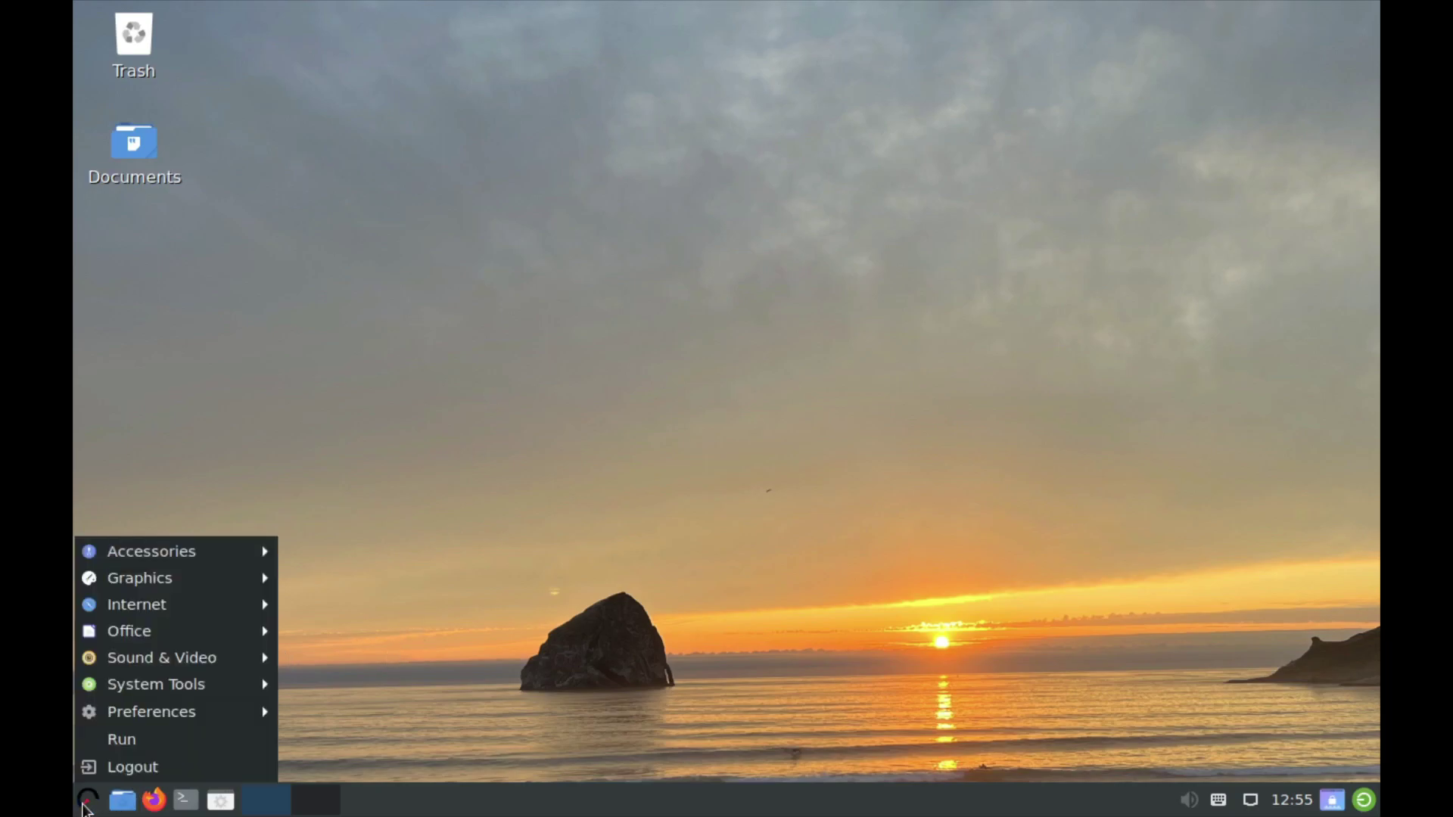
mouse_move(183, 685)
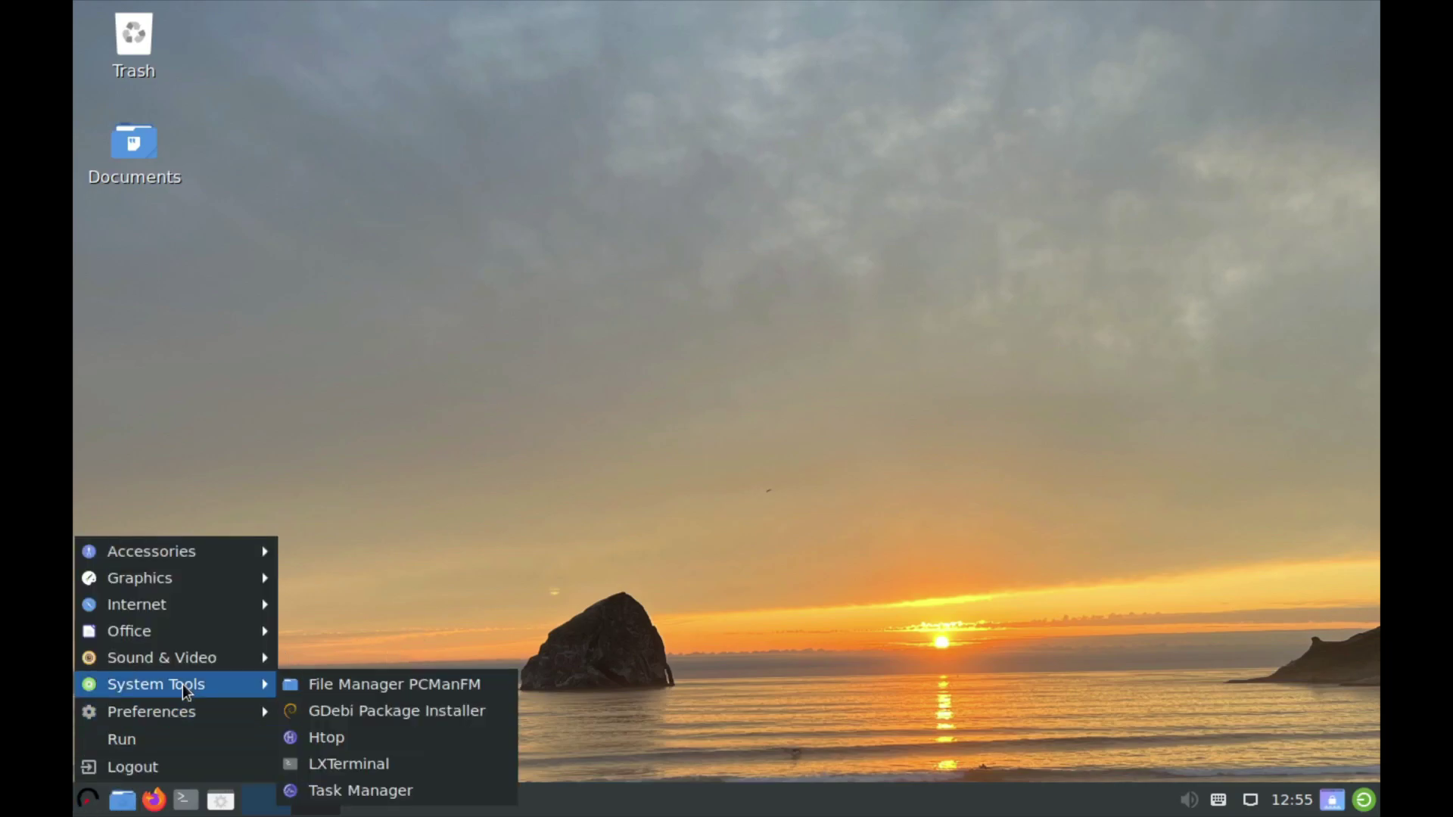
mouse_move(197, 715)
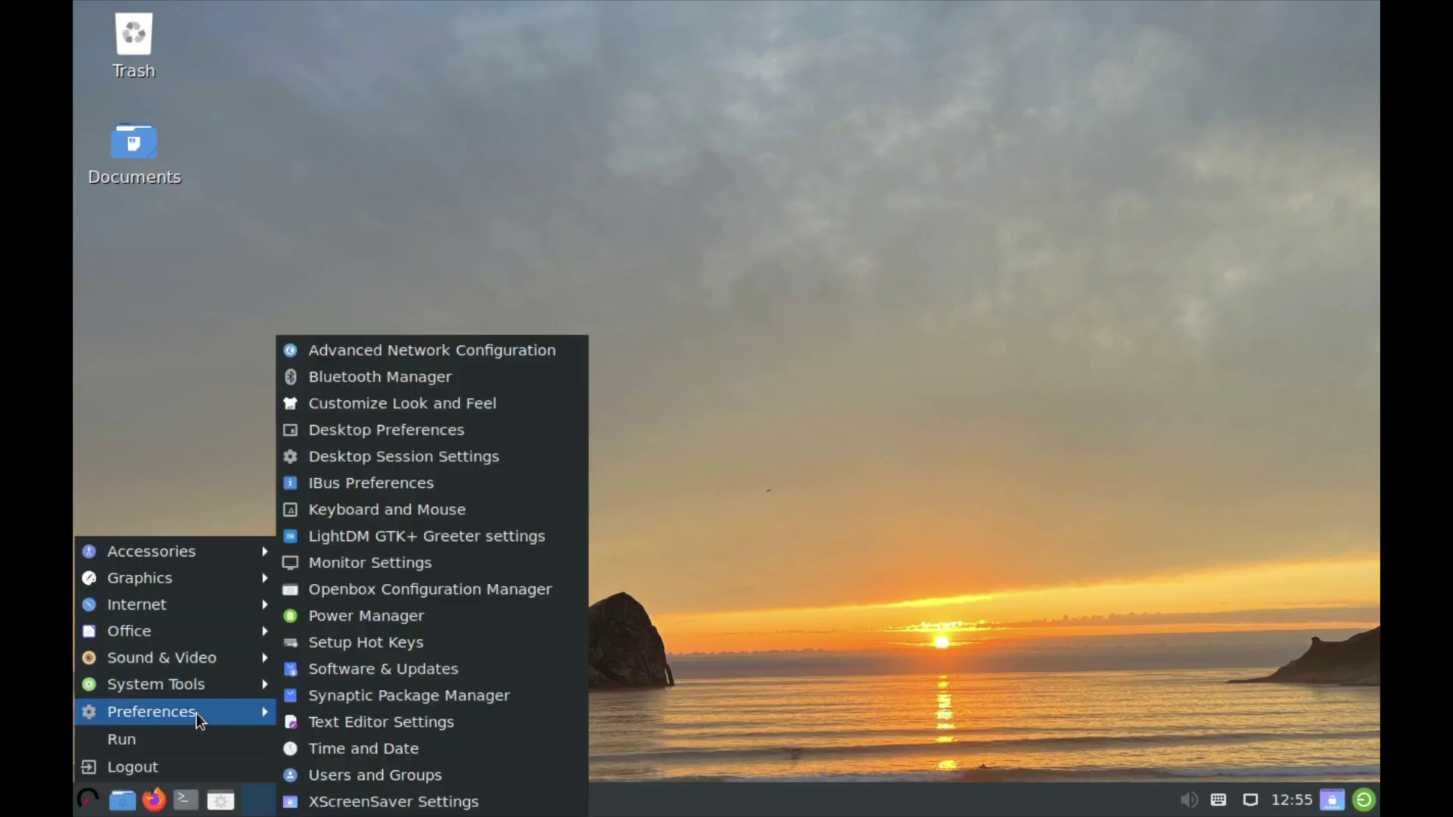
click(434, 566)
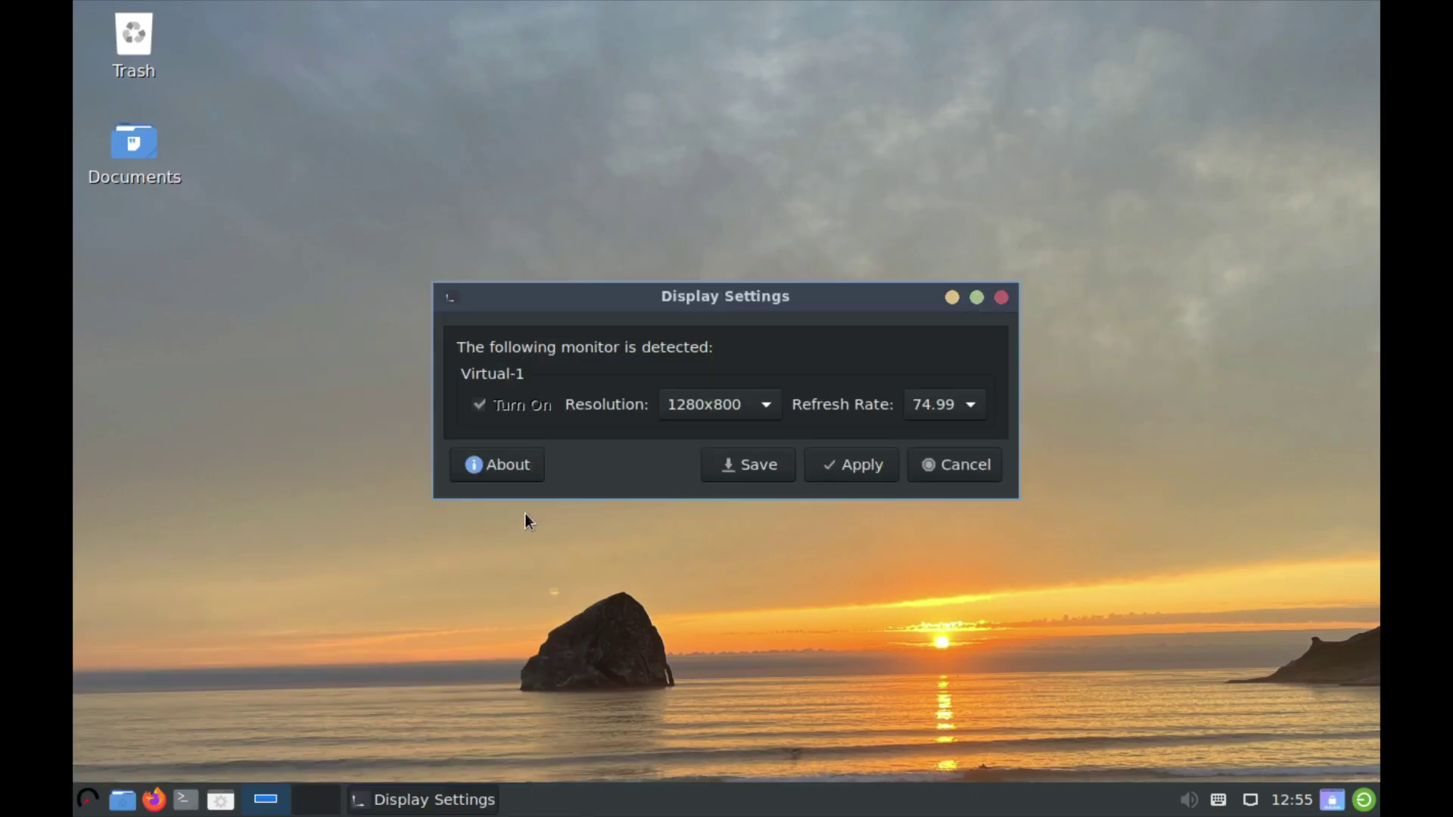
click(698, 404)
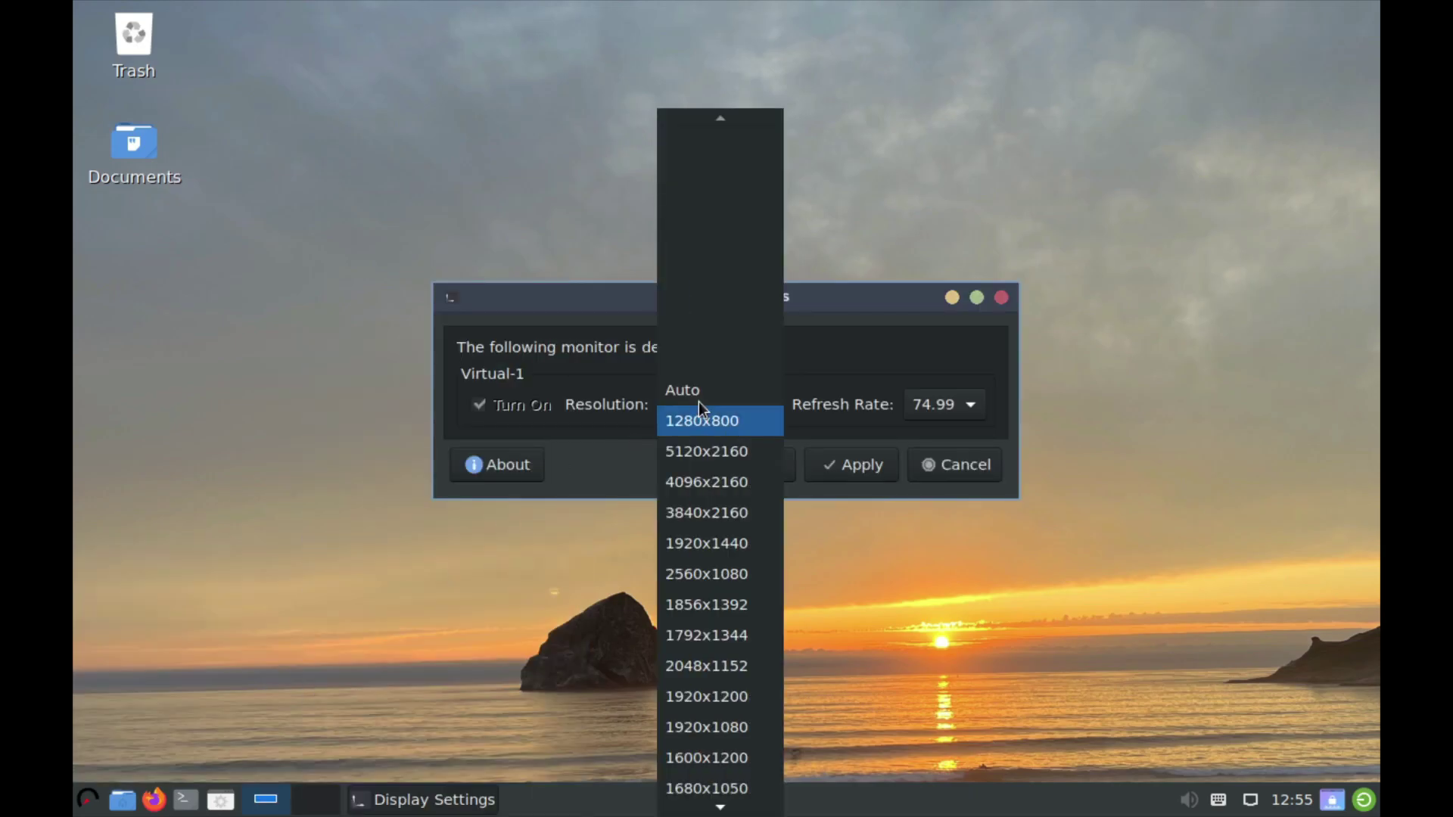
click(734, 730)
click(857, 467)
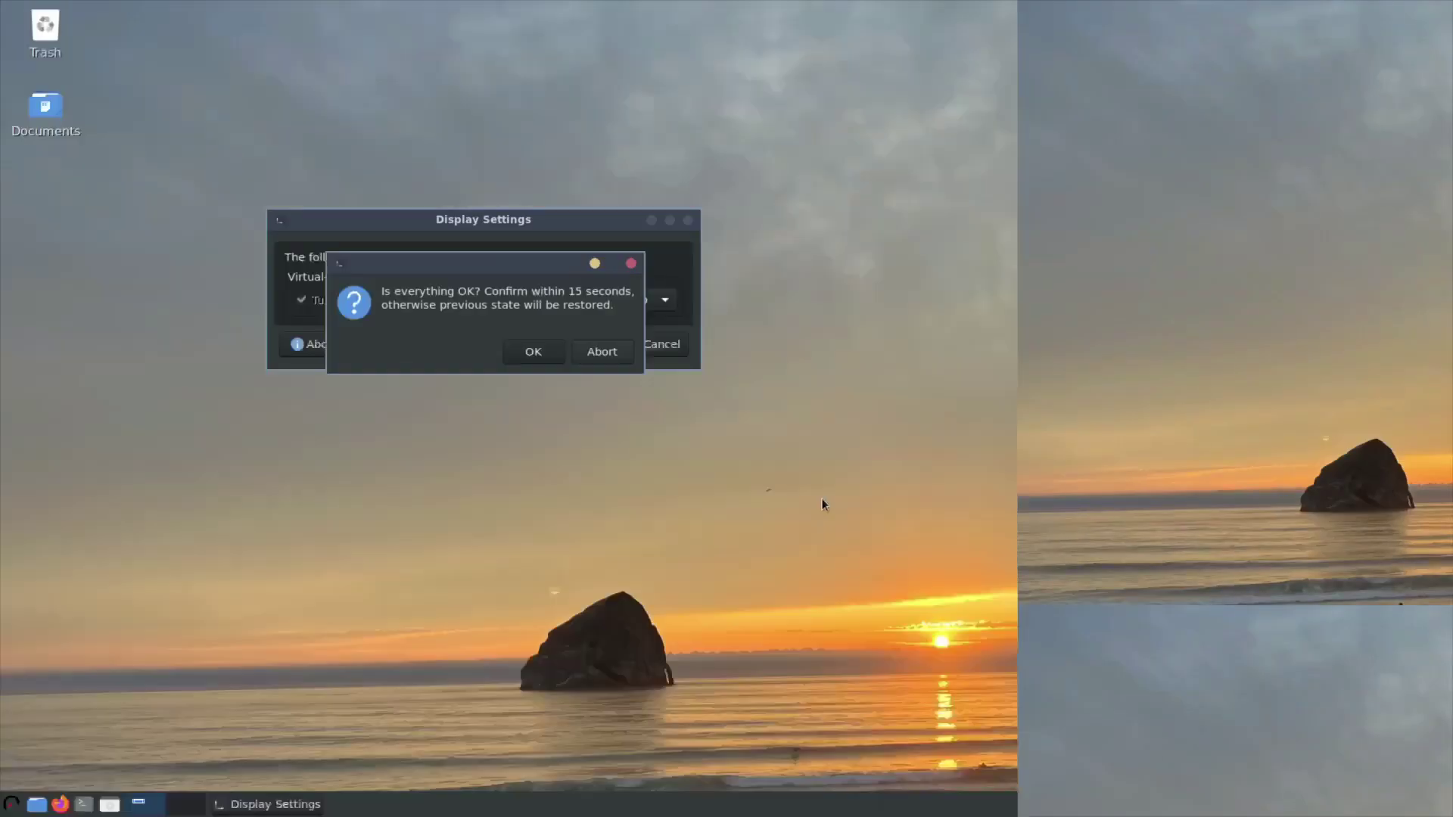
click(534, 351)
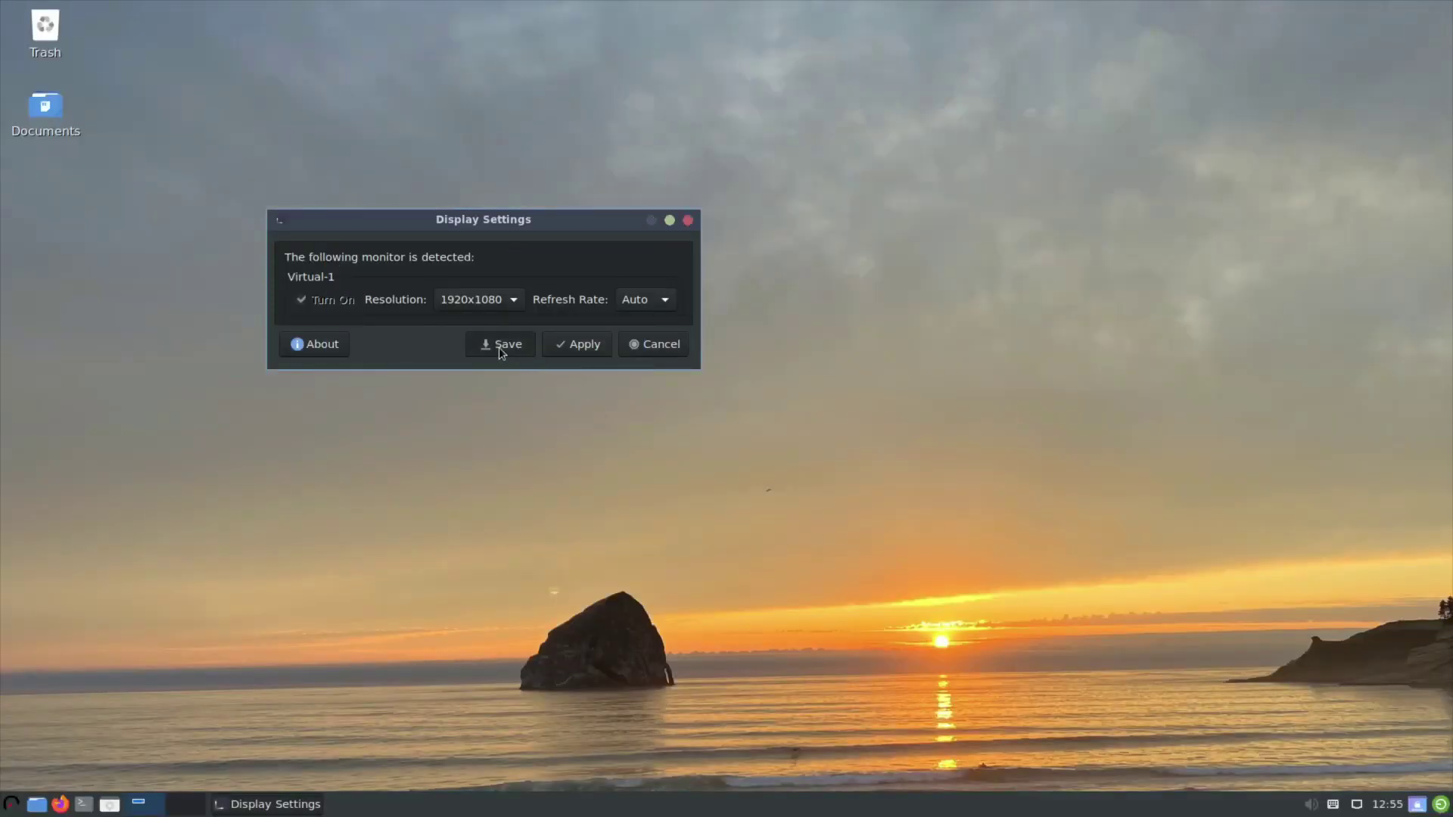
click(500, 347)
click(529, 353)
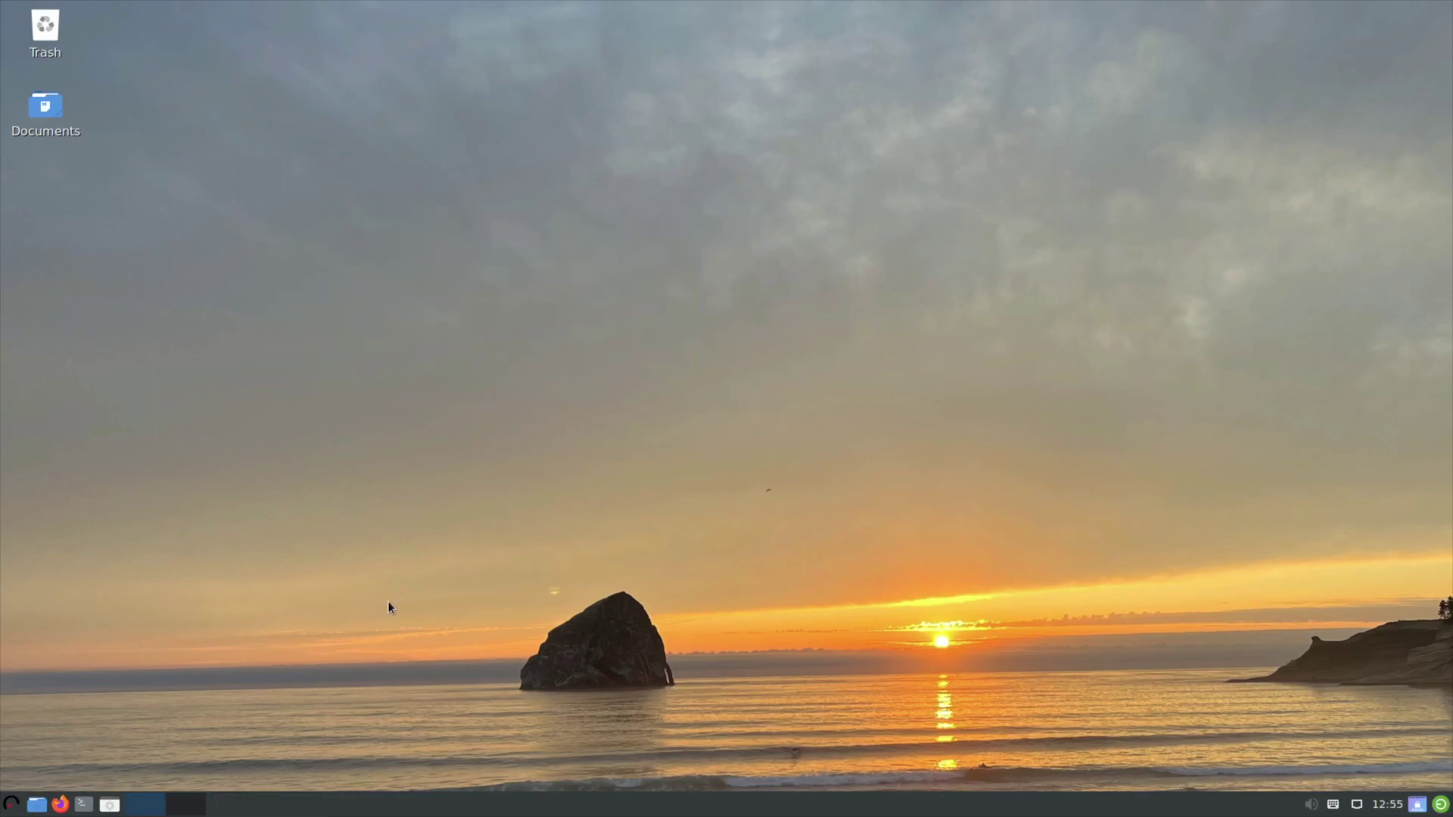
Browse the application menu to the System Tools submenu listing PCManFM, Htop, LXTerminal and Task Manager.
click(11, 804)
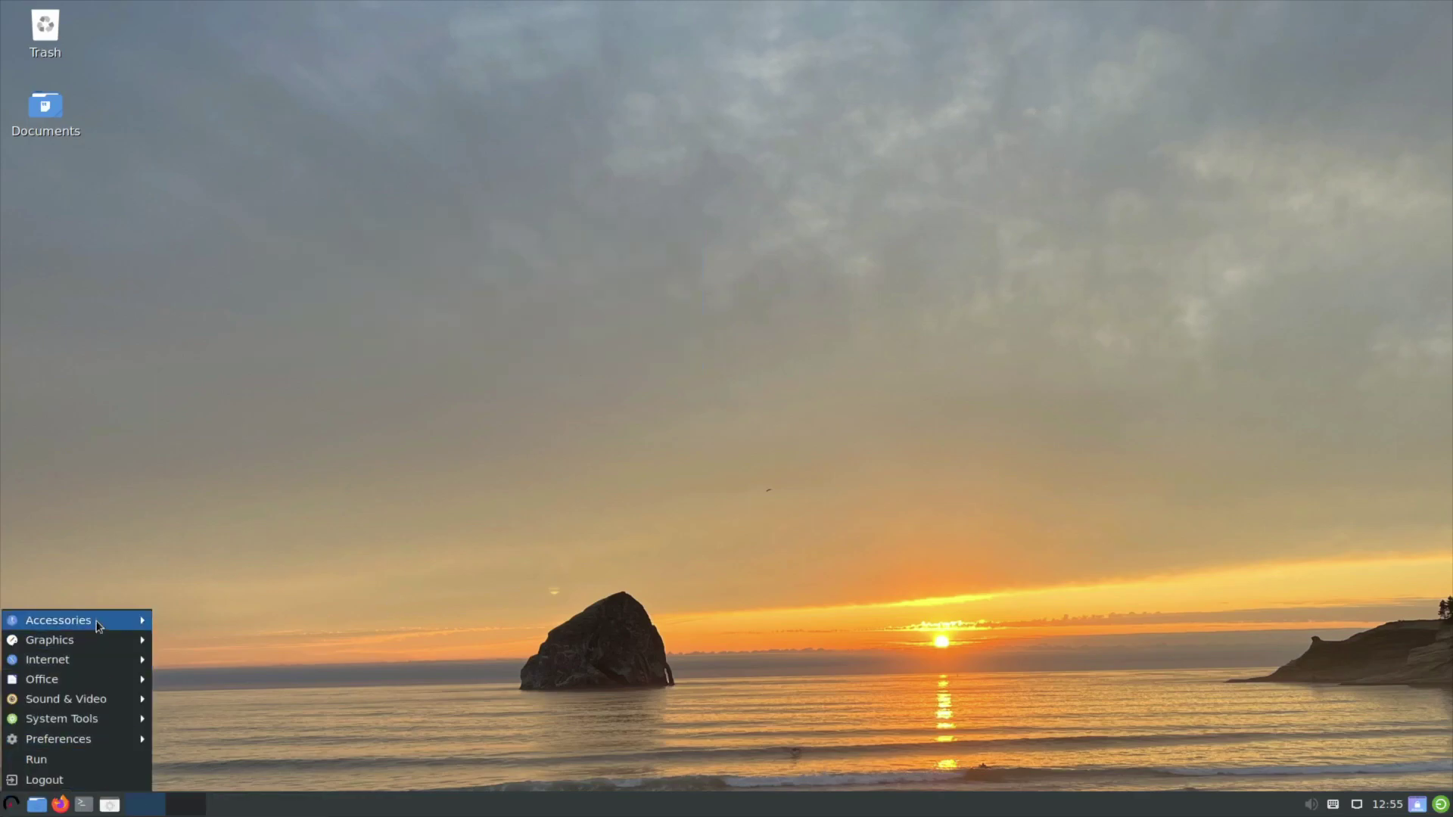
mouse_move(98, 625)
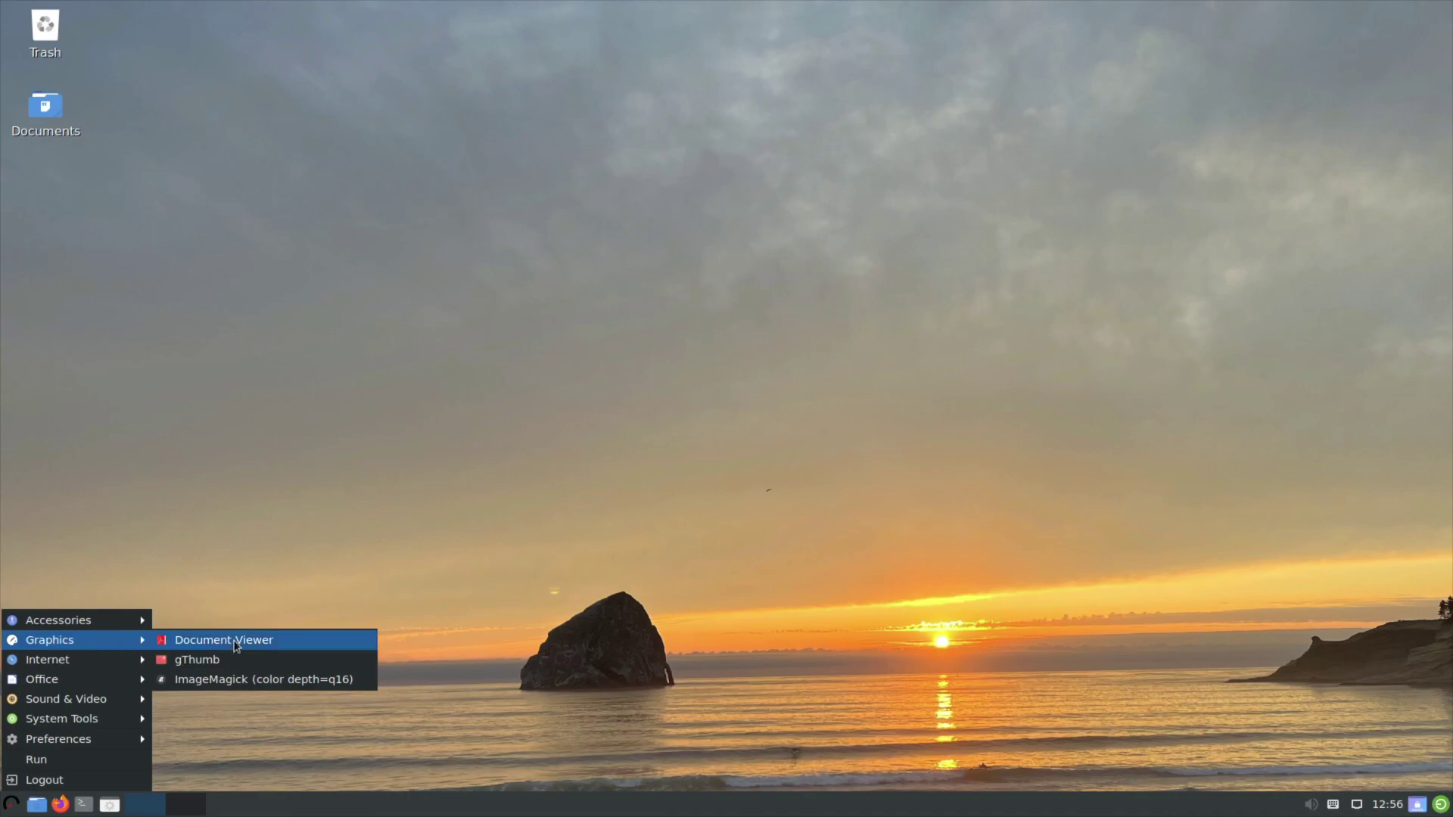
mouse_move(52, 662)
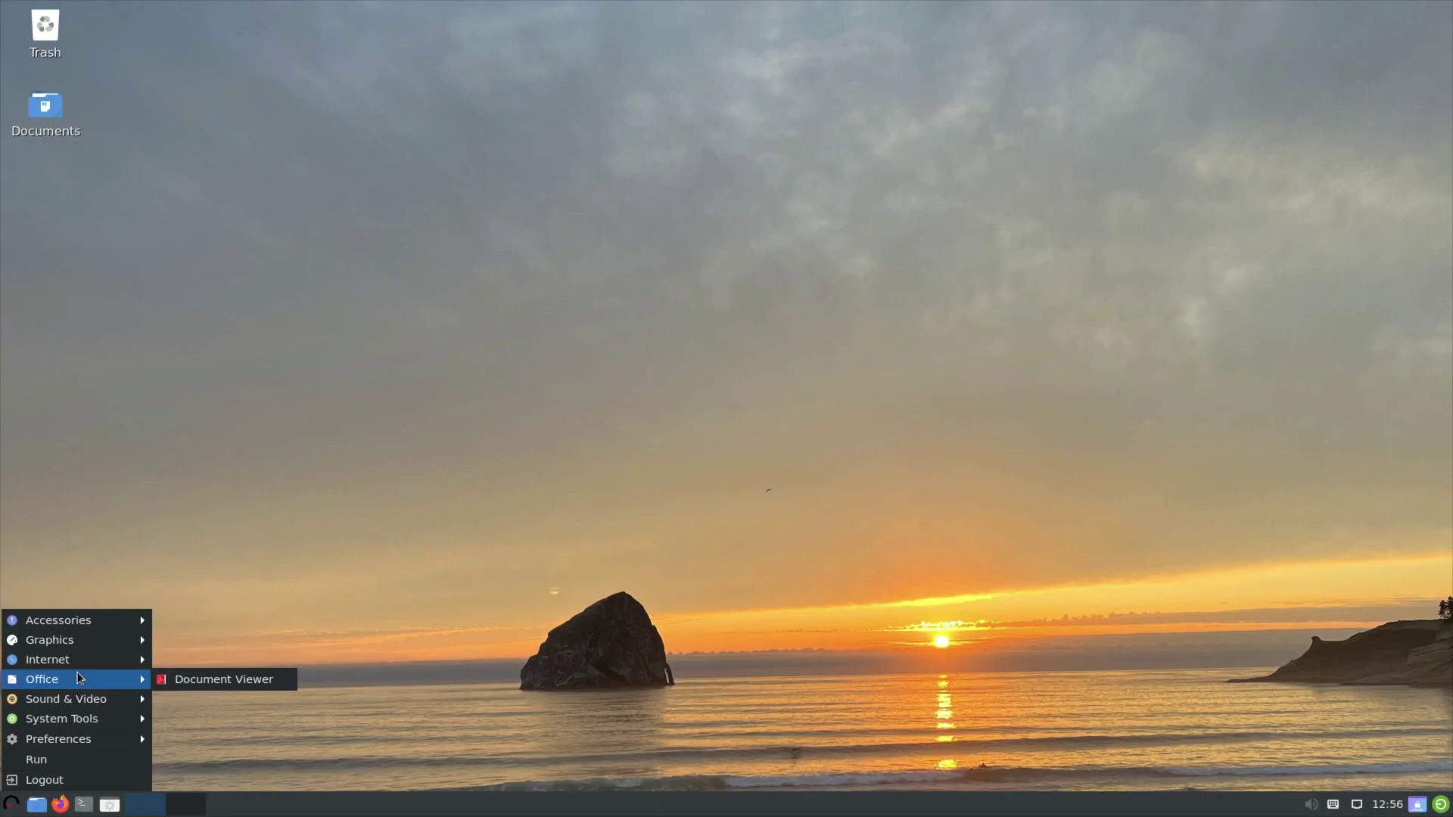
mouse_move(74, 706)
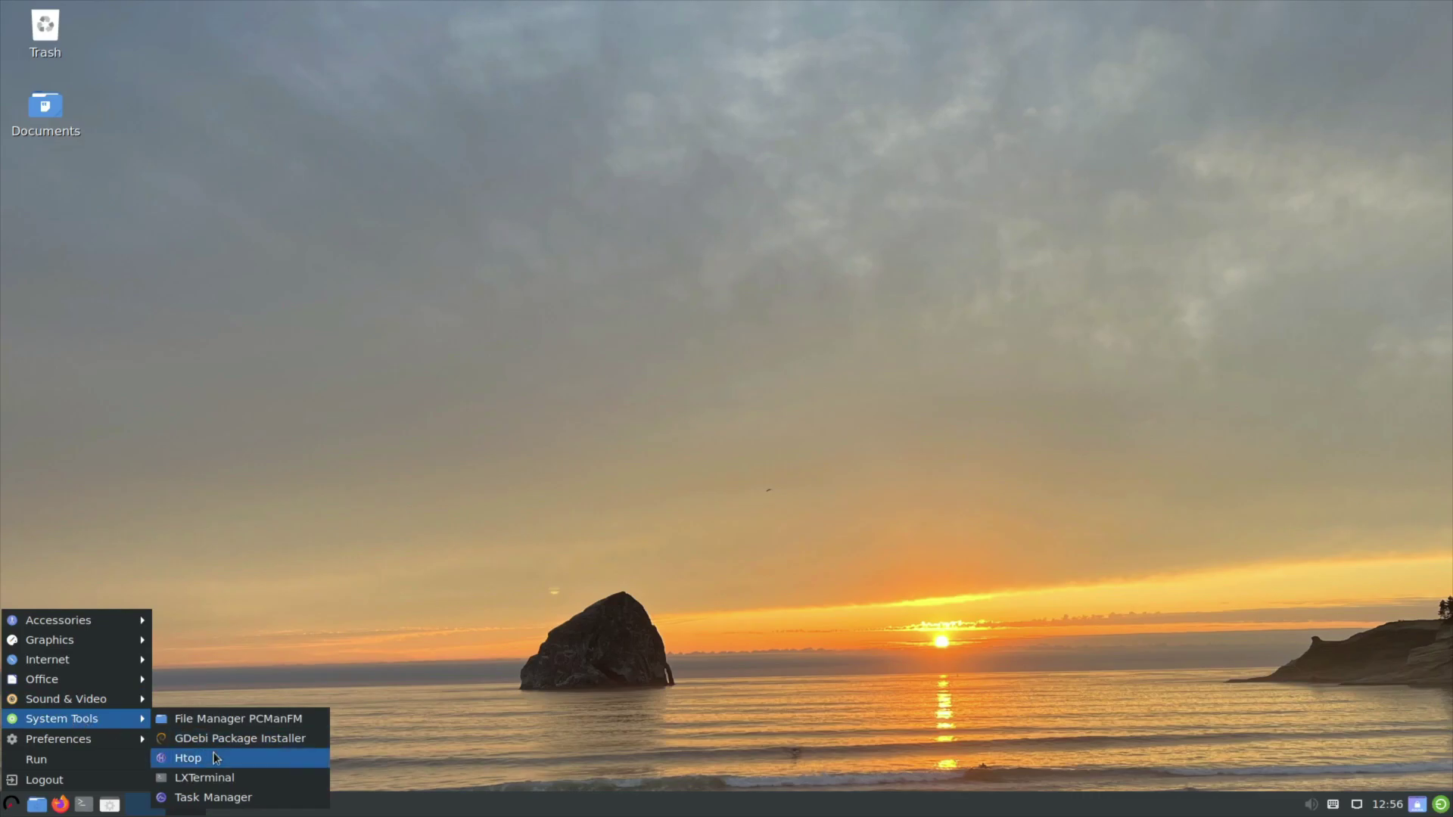
click(198, 797)
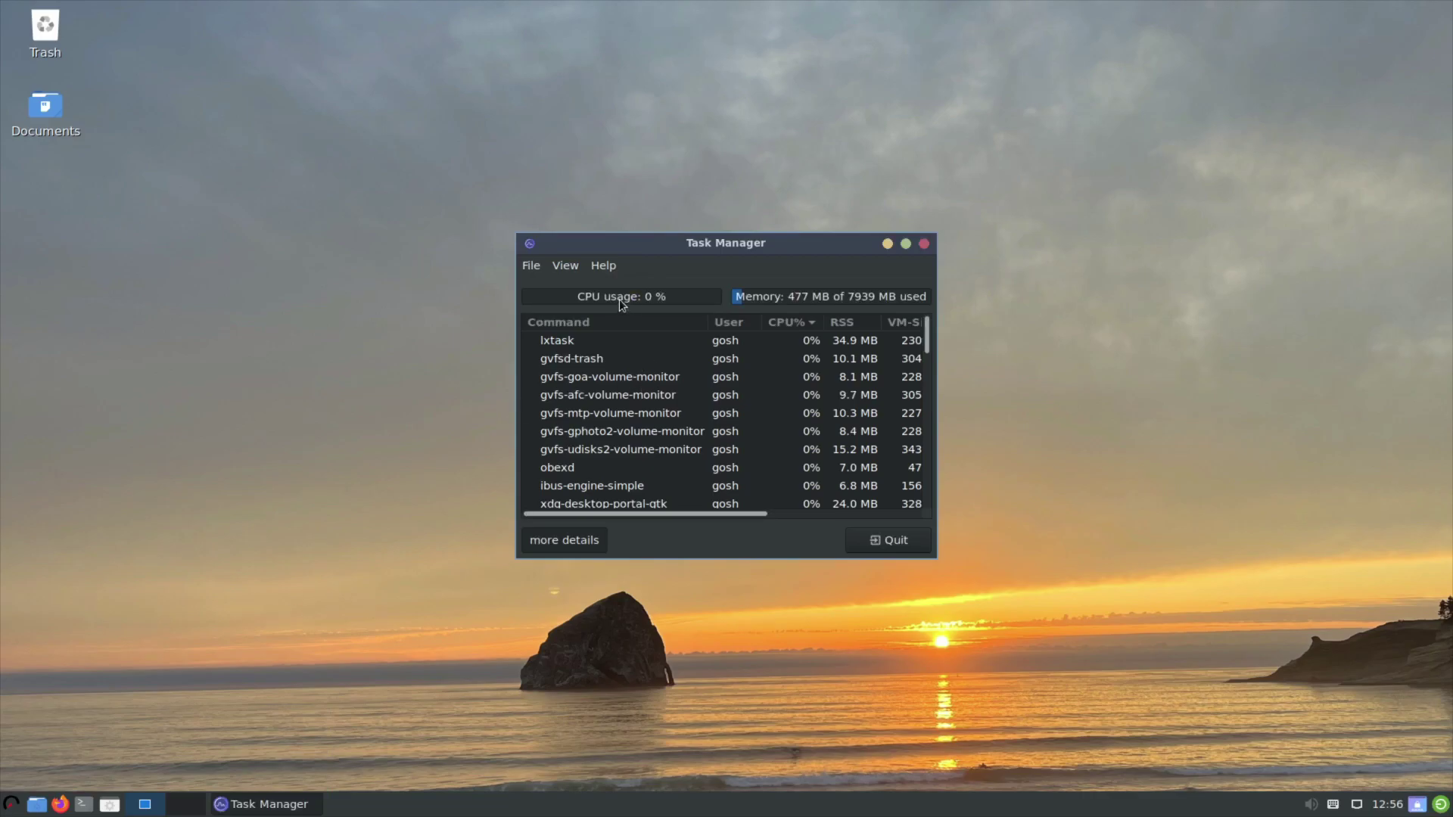
scroll(787, 367, down, 3)
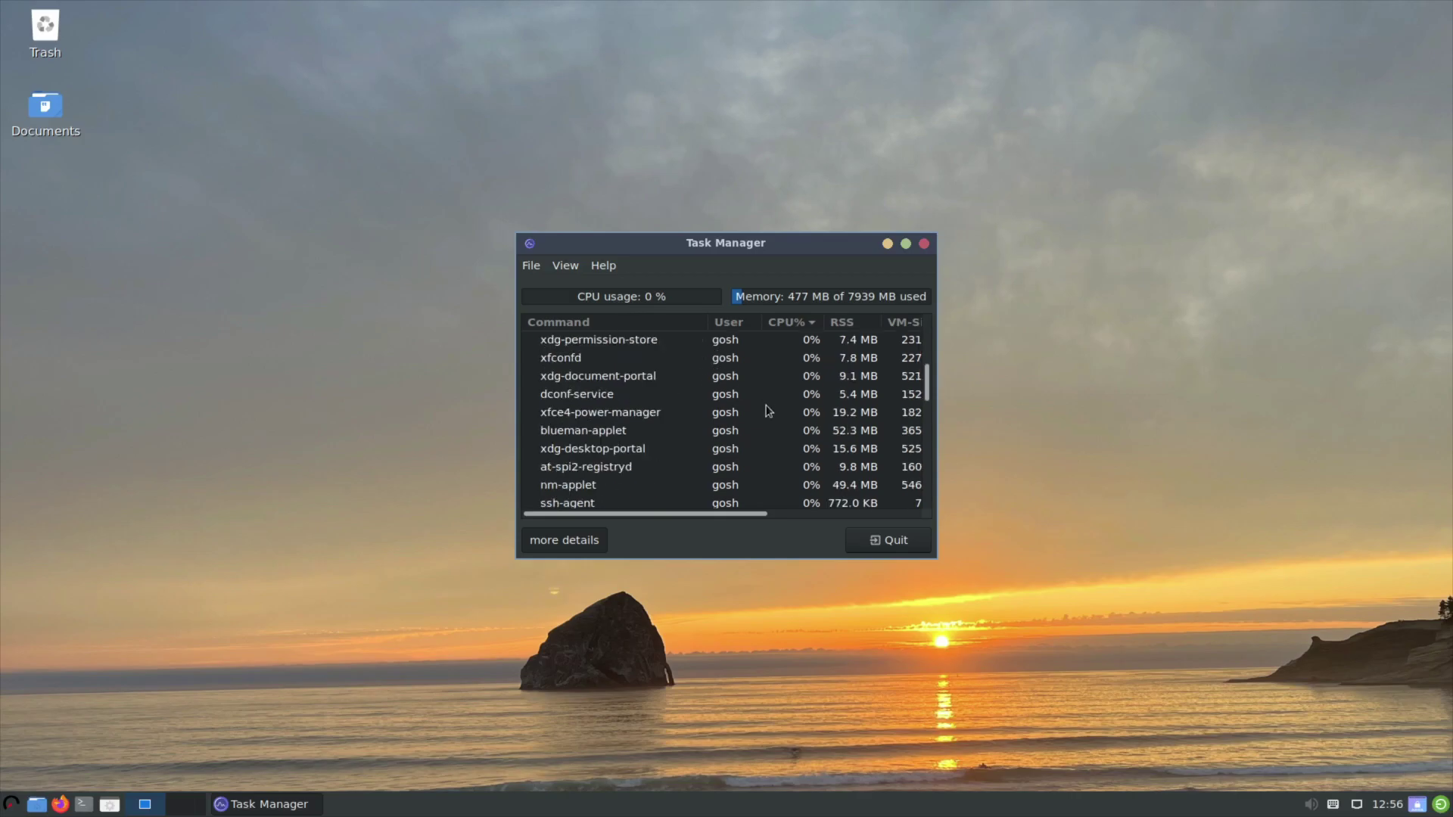
click(884, 539)
Launch Htop from System Tools, showing 494M of 7.75G memory used, then close it.
click(10, 806)
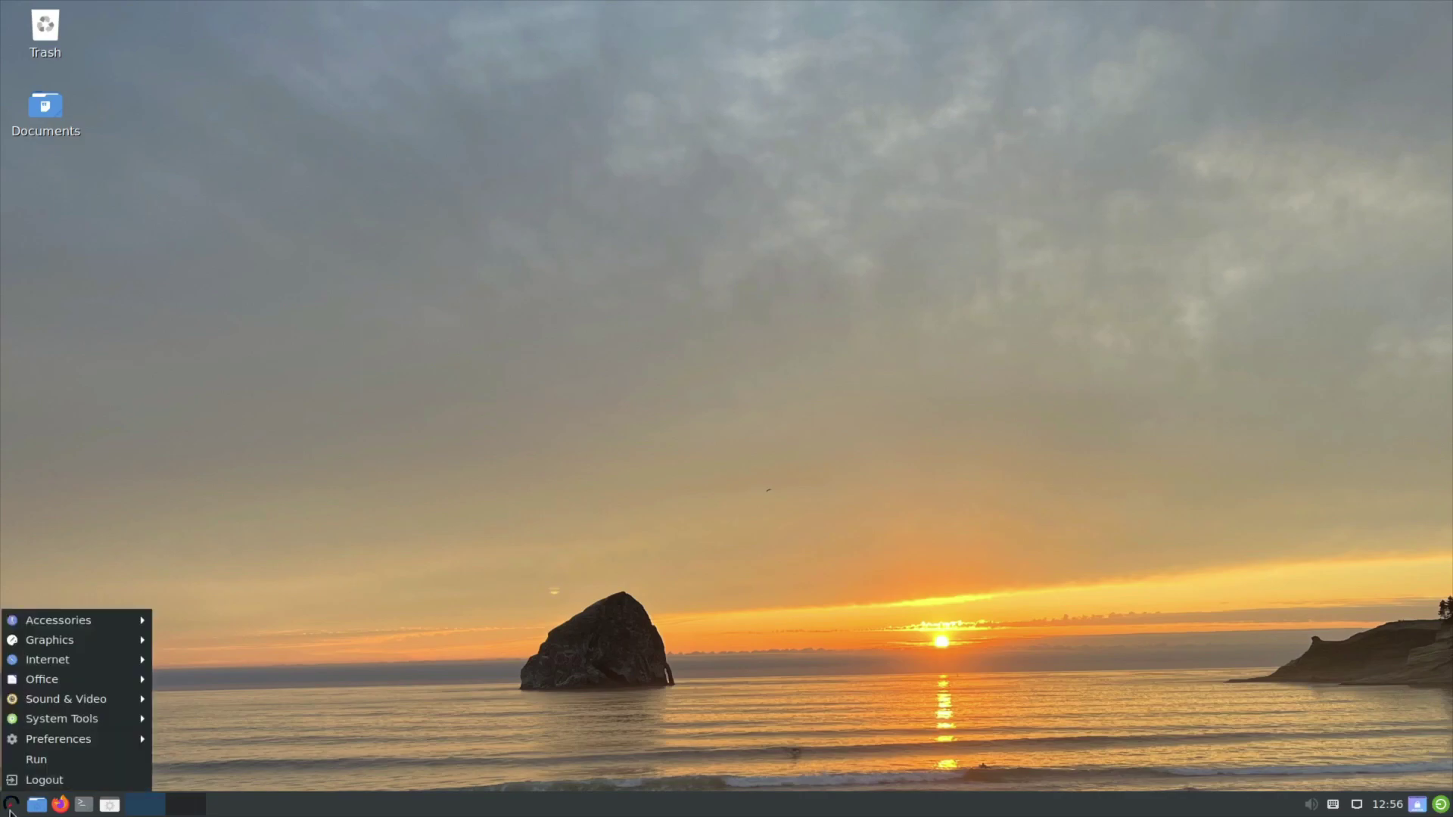
mouse_move(58, 741)
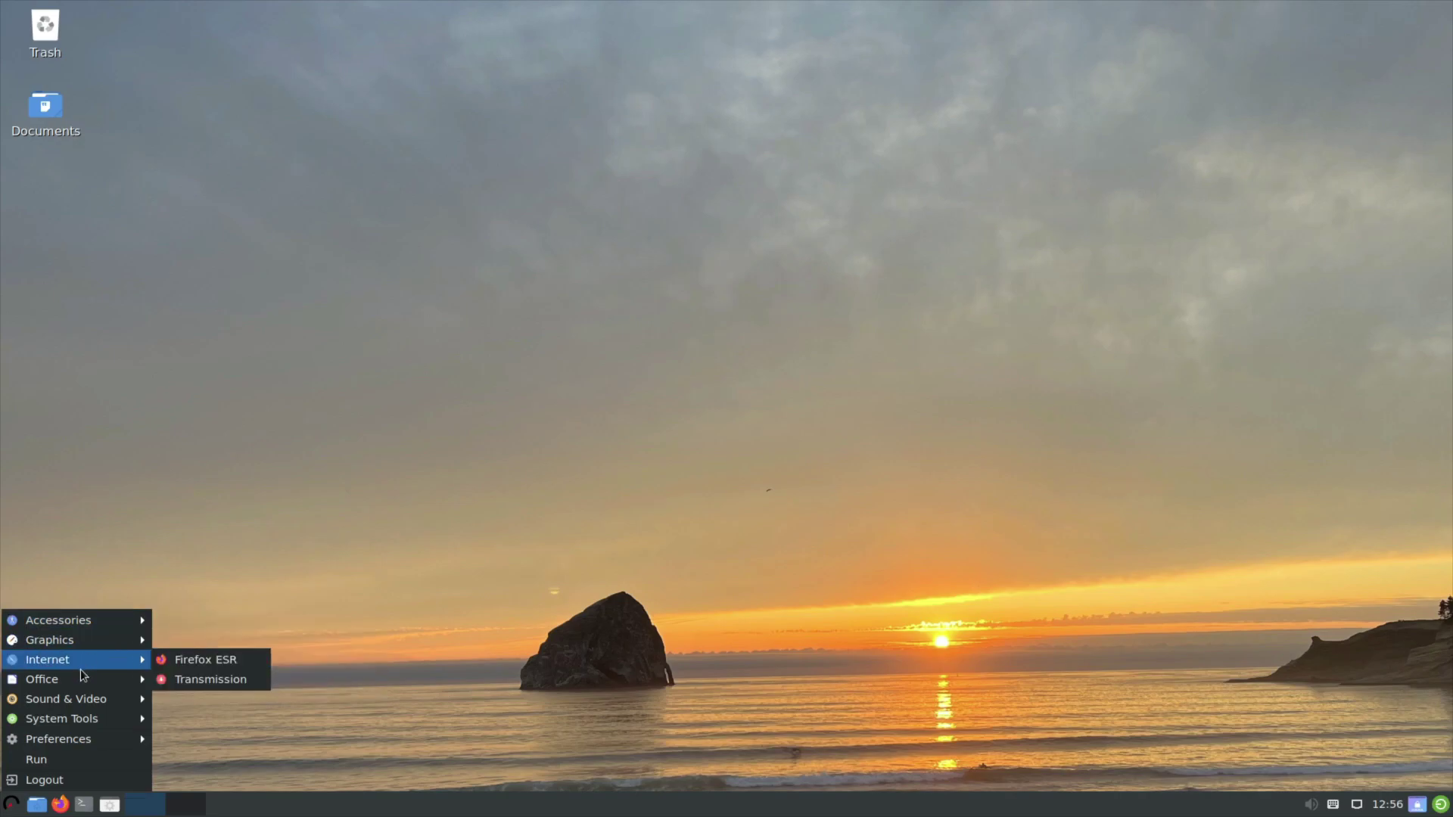
mouse_move(80, 700)
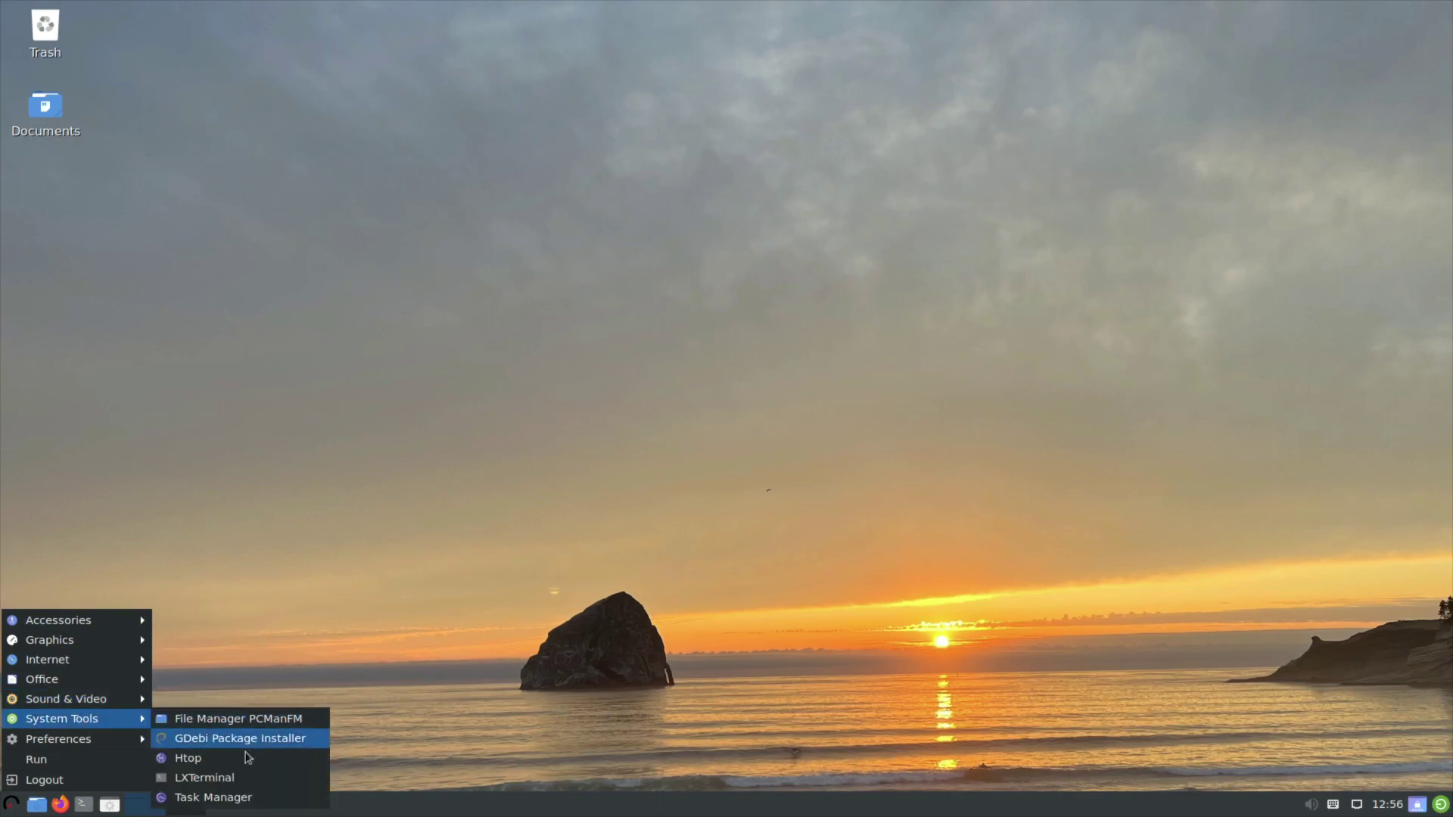
click(203, 756)
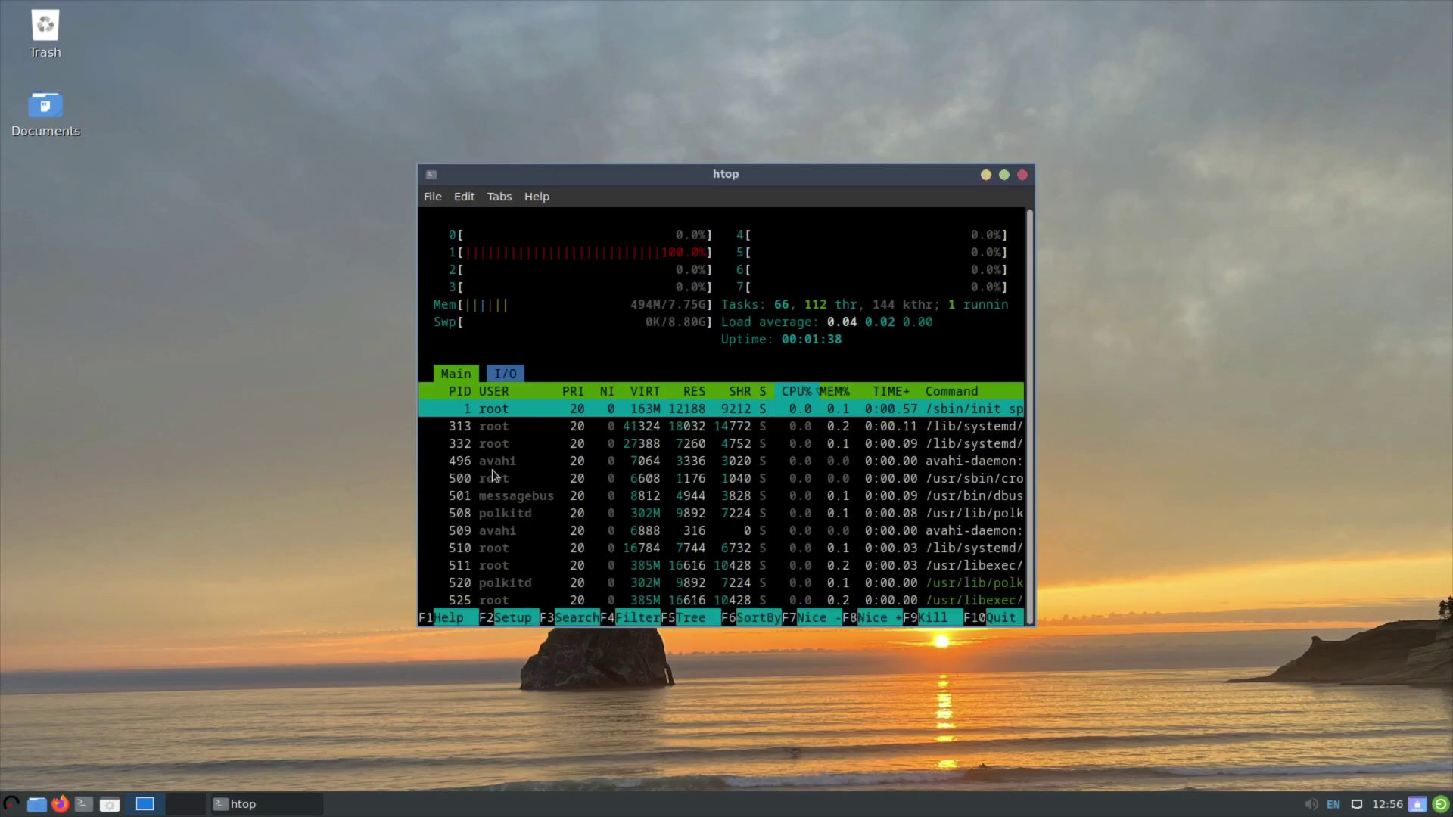
click(1022, 173)
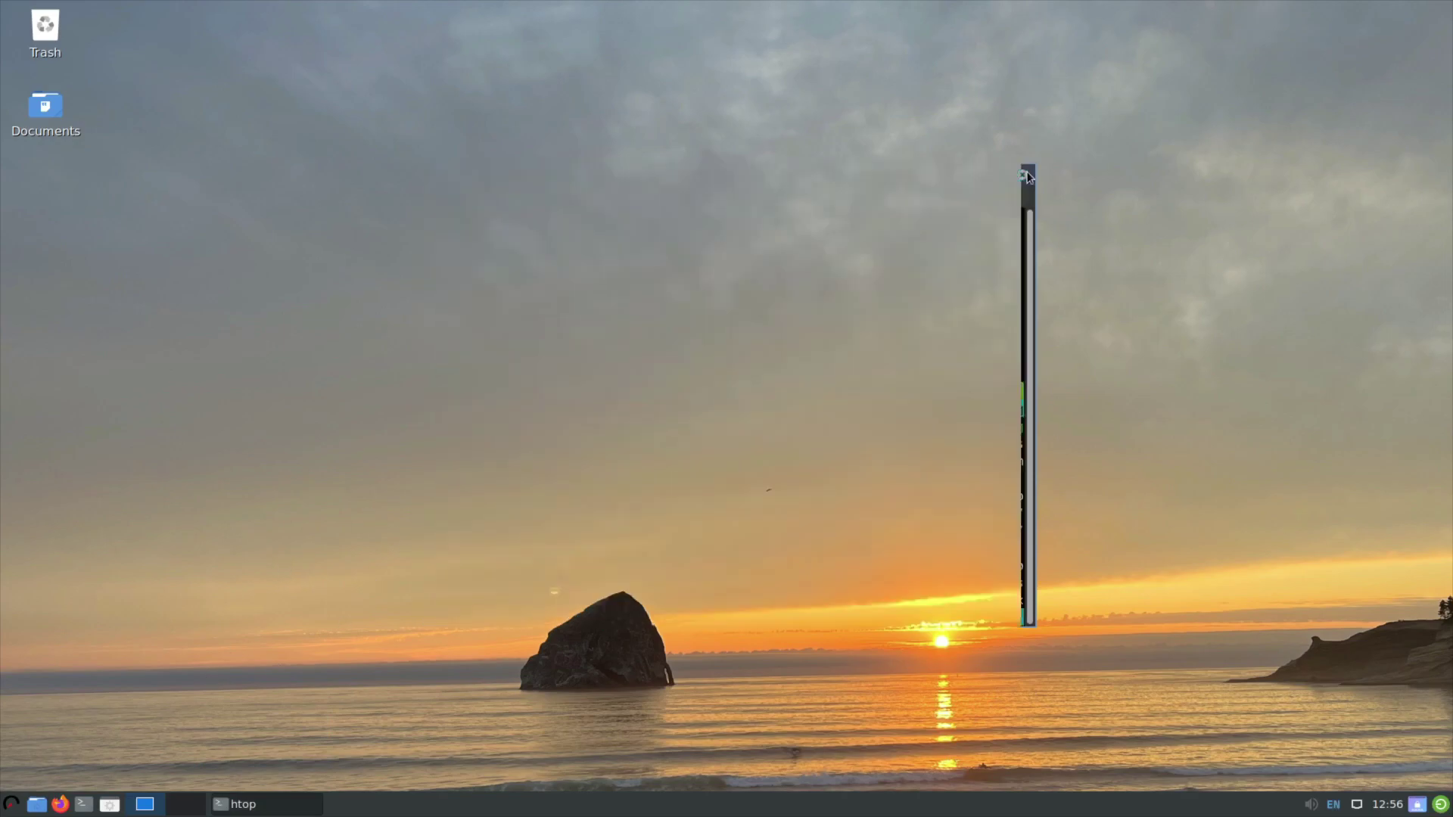
Show the desktop, open the file manager, confirm version 1.3.2 in About, and close it.
click(105, 806)
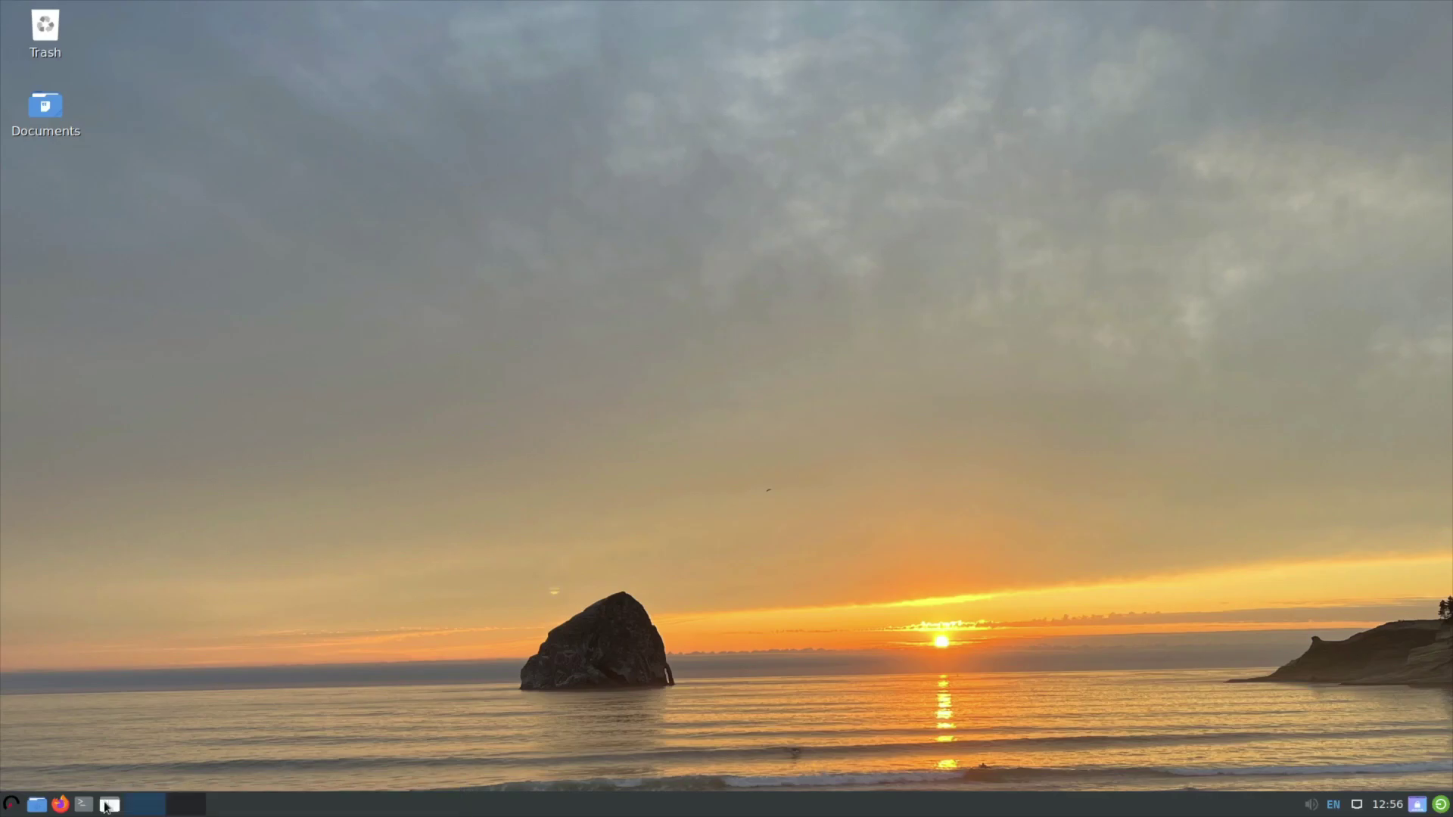
click(30, 808)
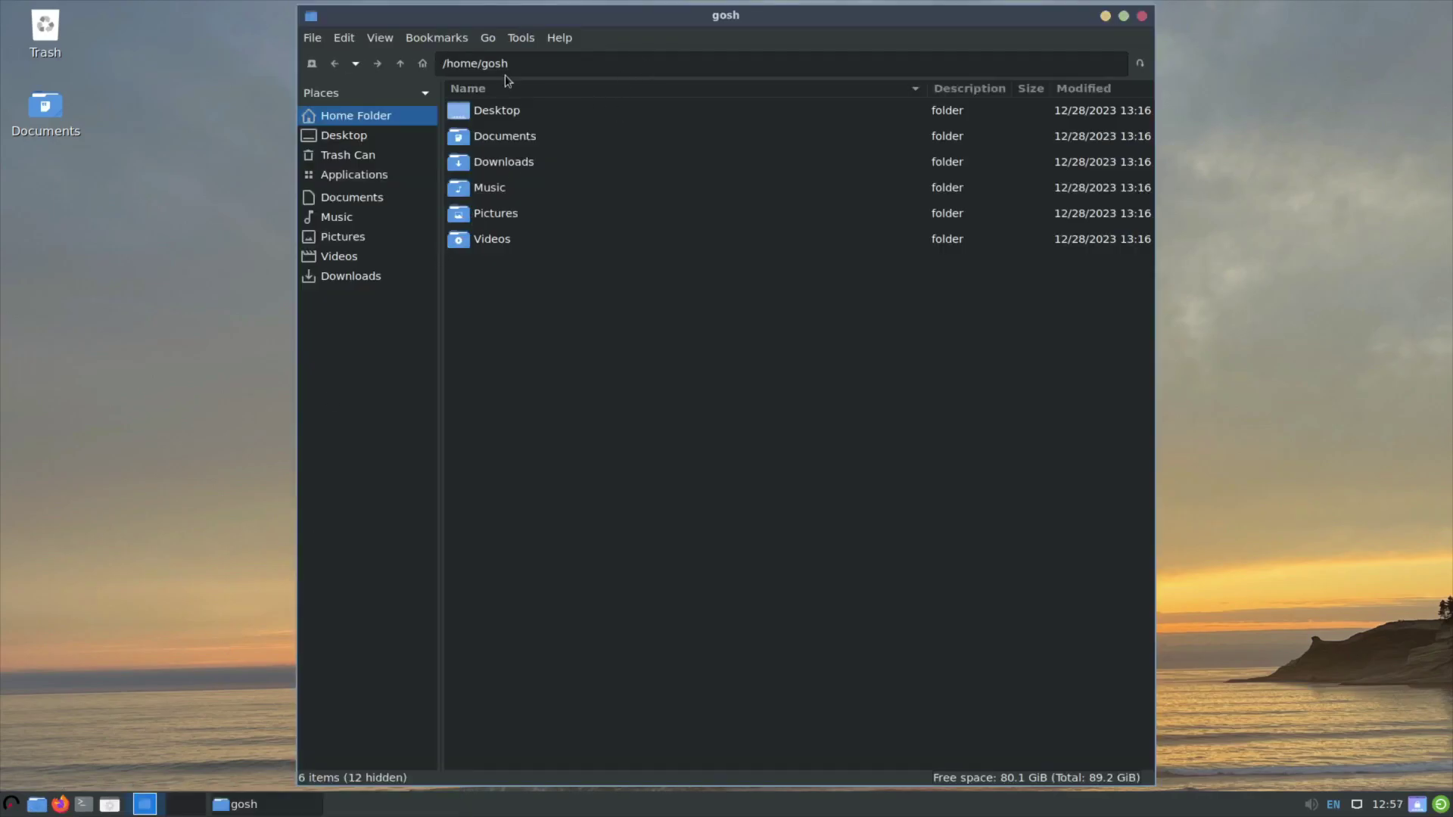
click(313, 37)
mouse_move(559, 38)
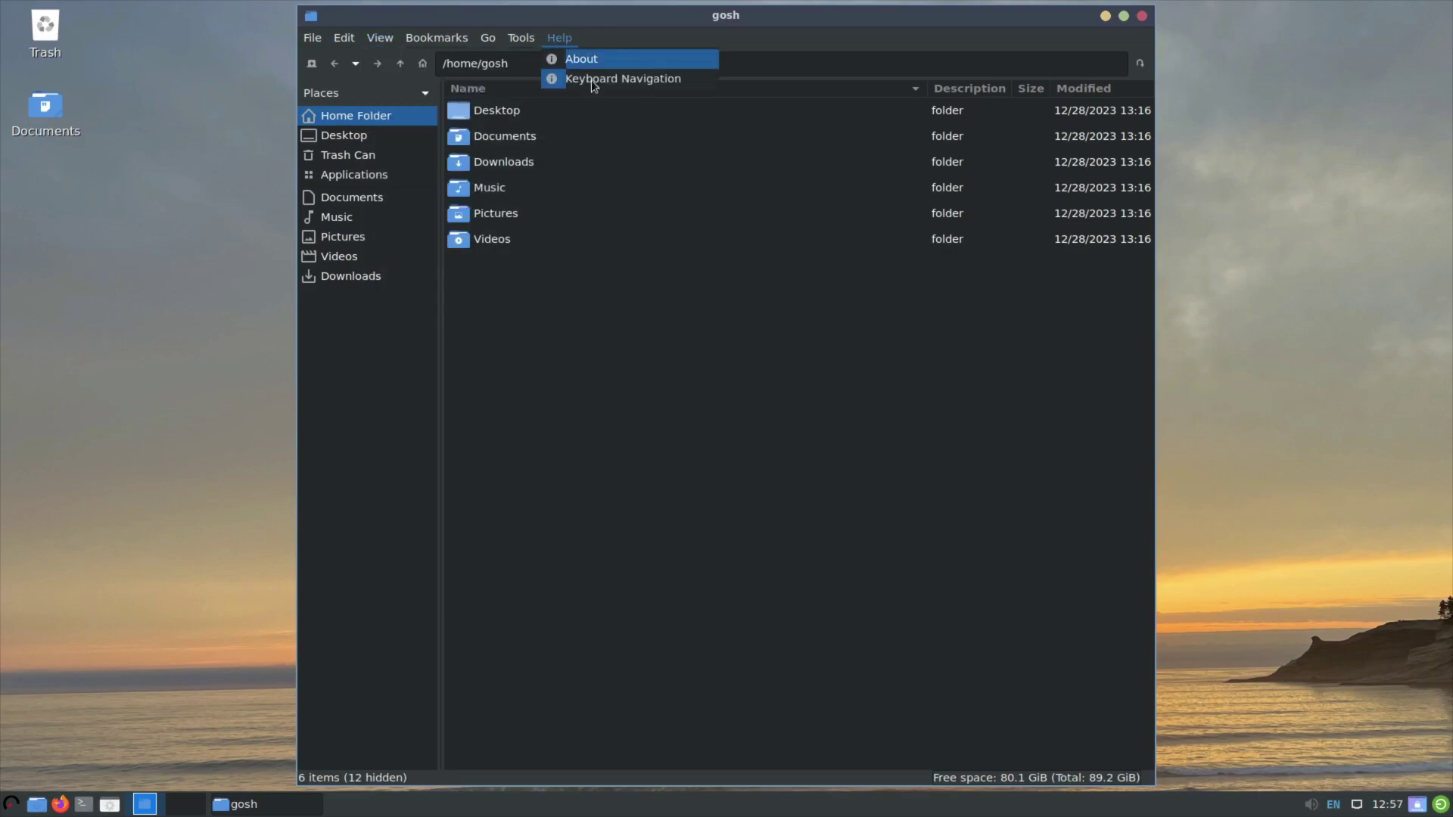
click(587, 59)
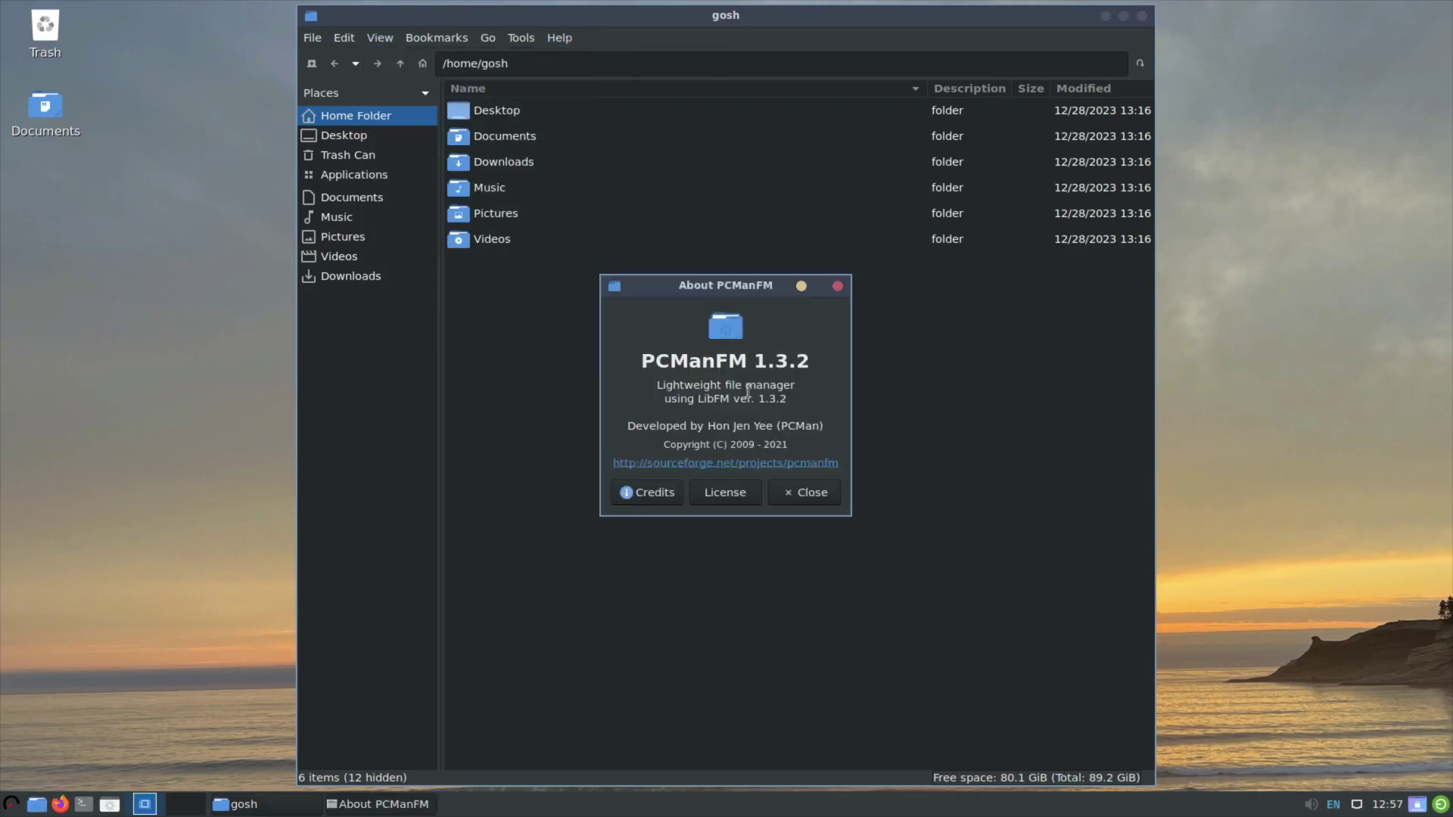
click(807, 493)
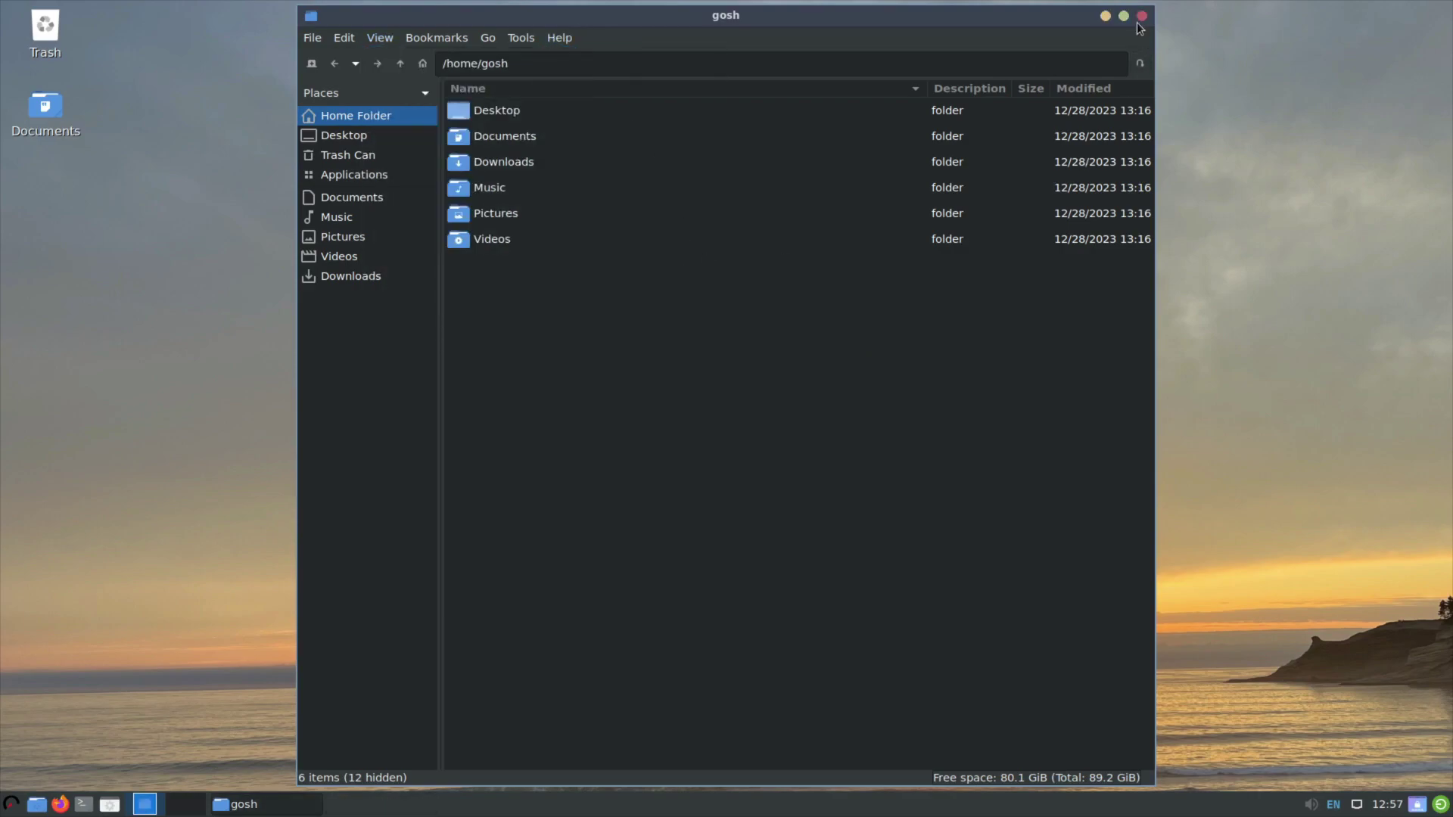
click(1140, 18)
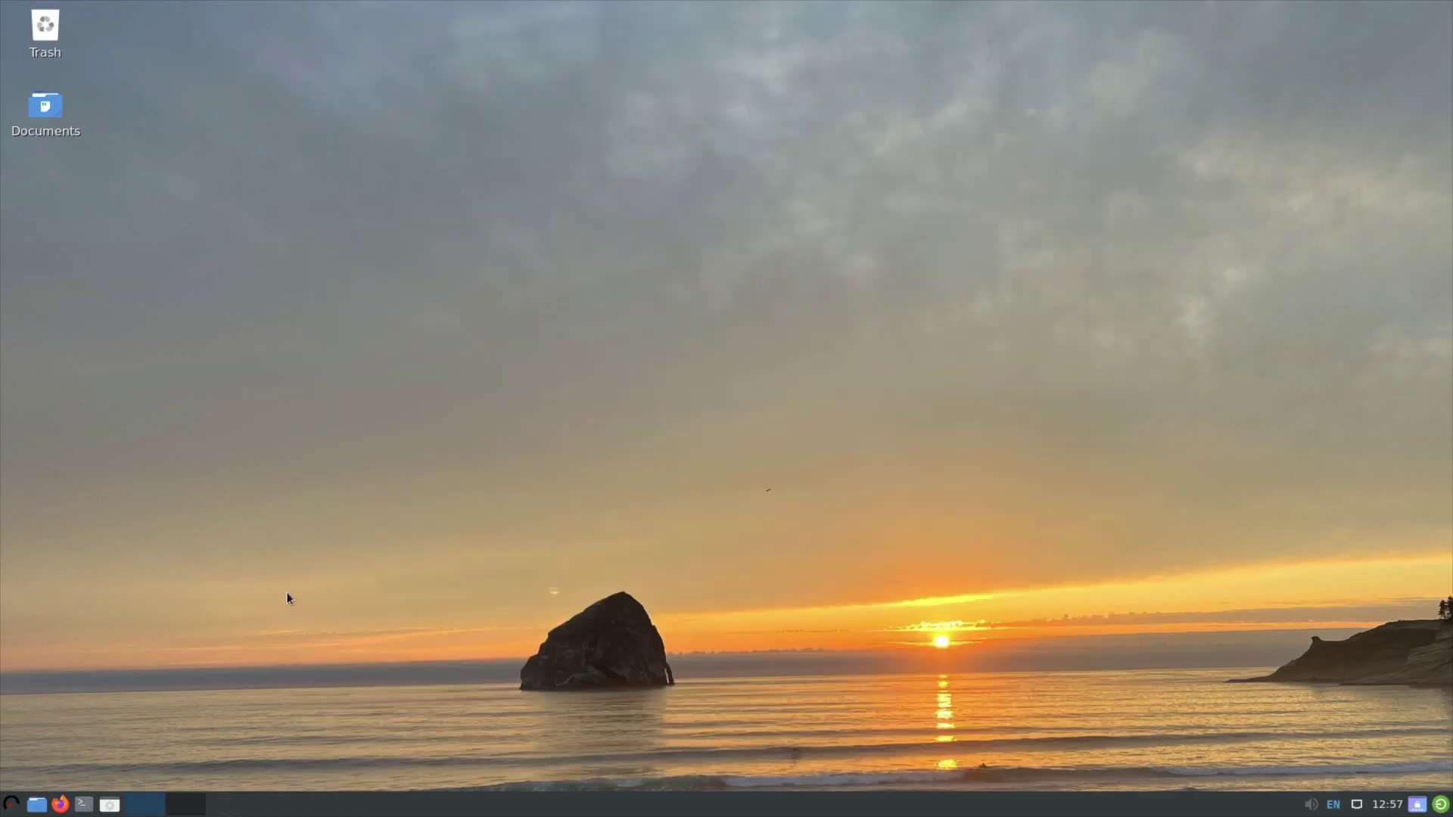
click(14, 806)
mouse_move(87, 734)
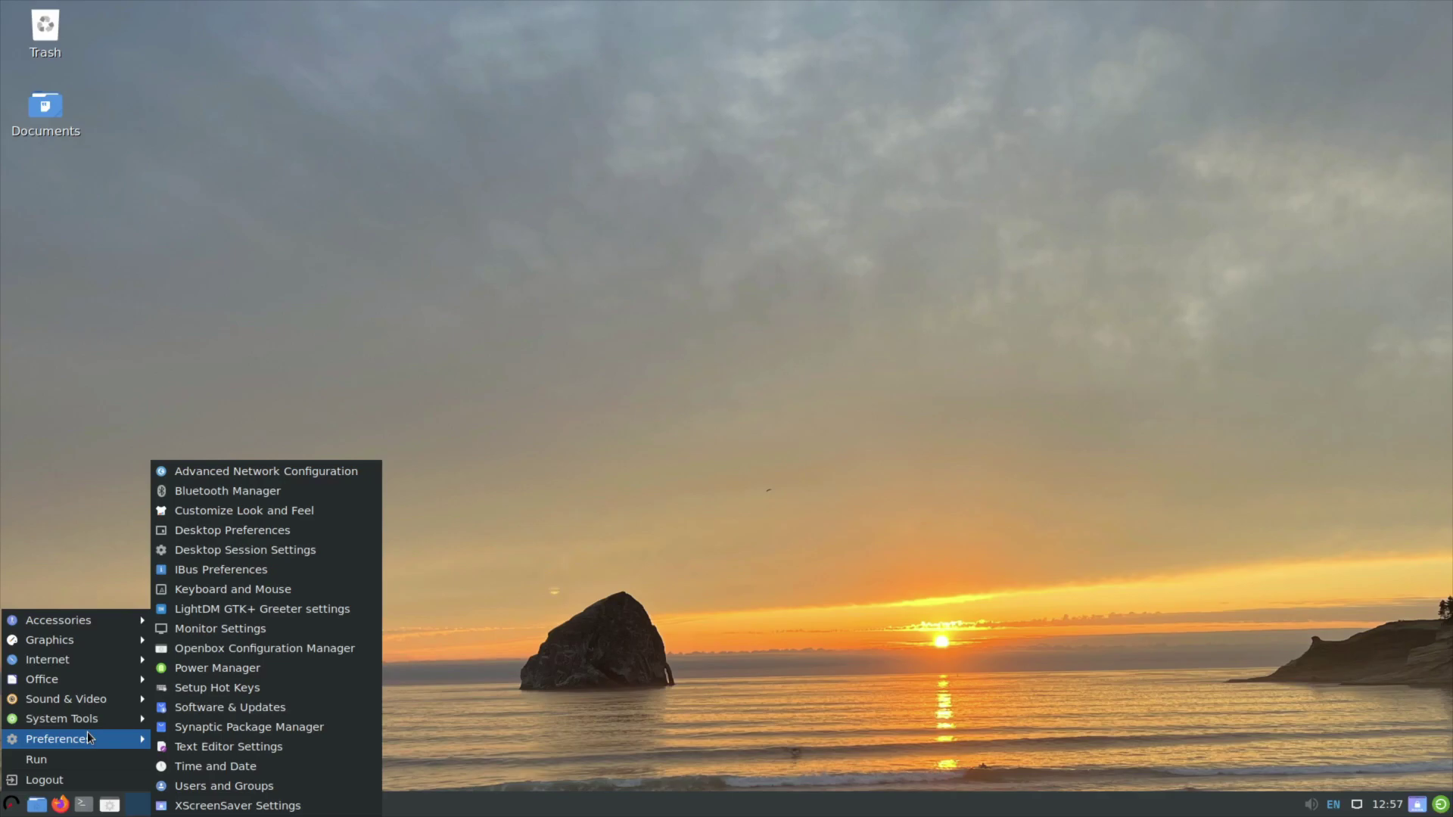
mouse_move(88, 703)
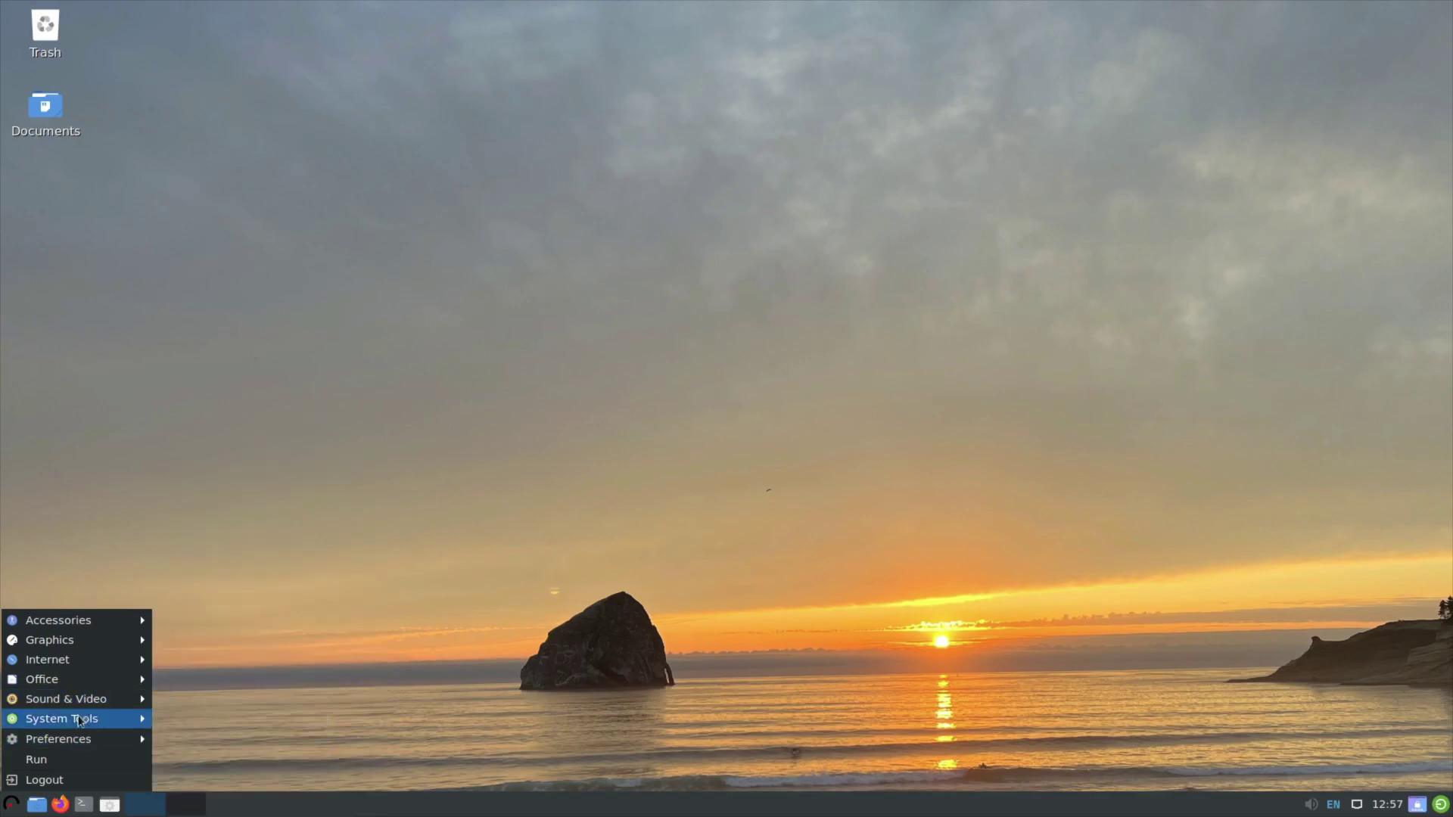
mouse_move(90, 641)
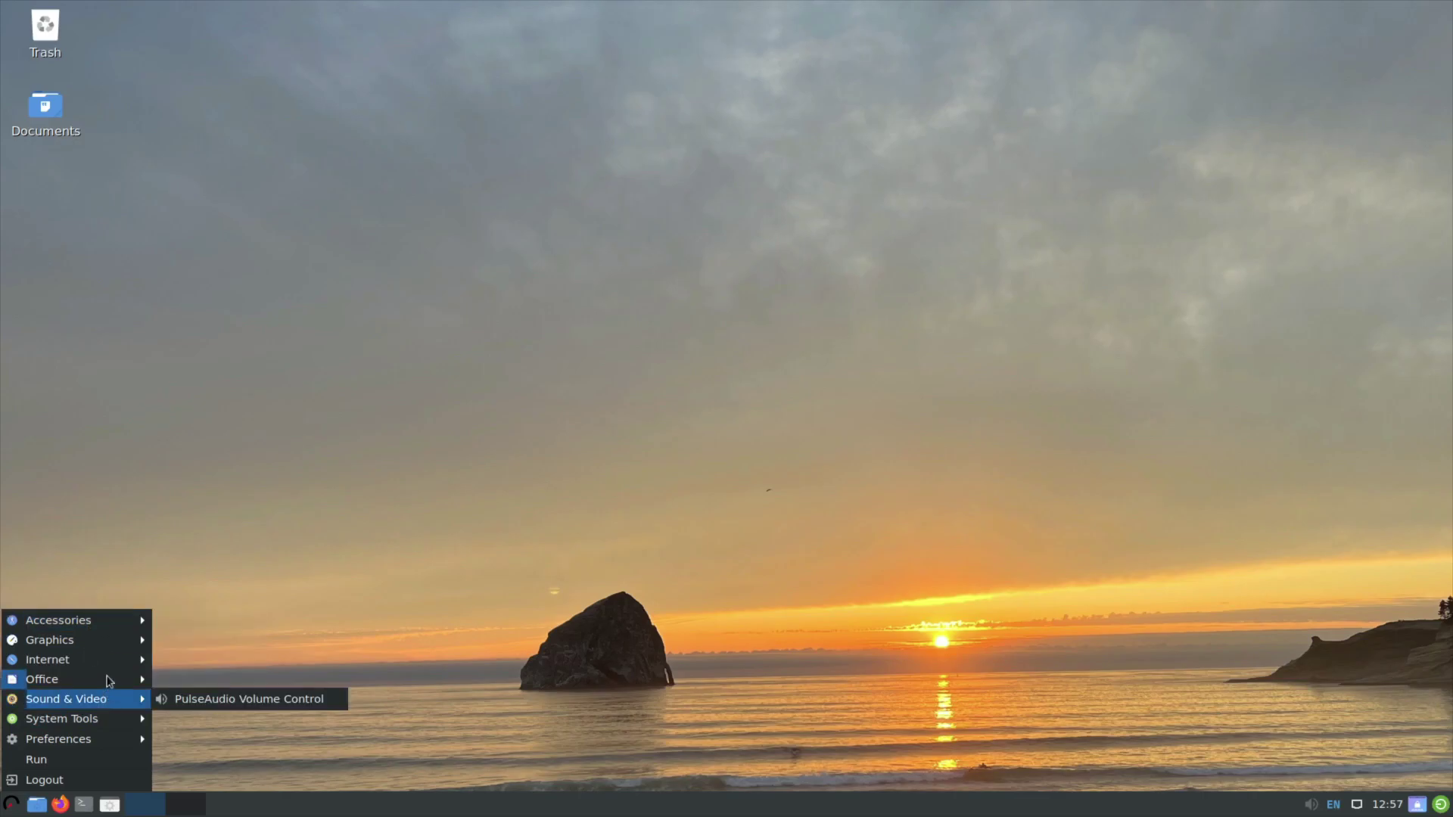
mouse_move(103, 728)
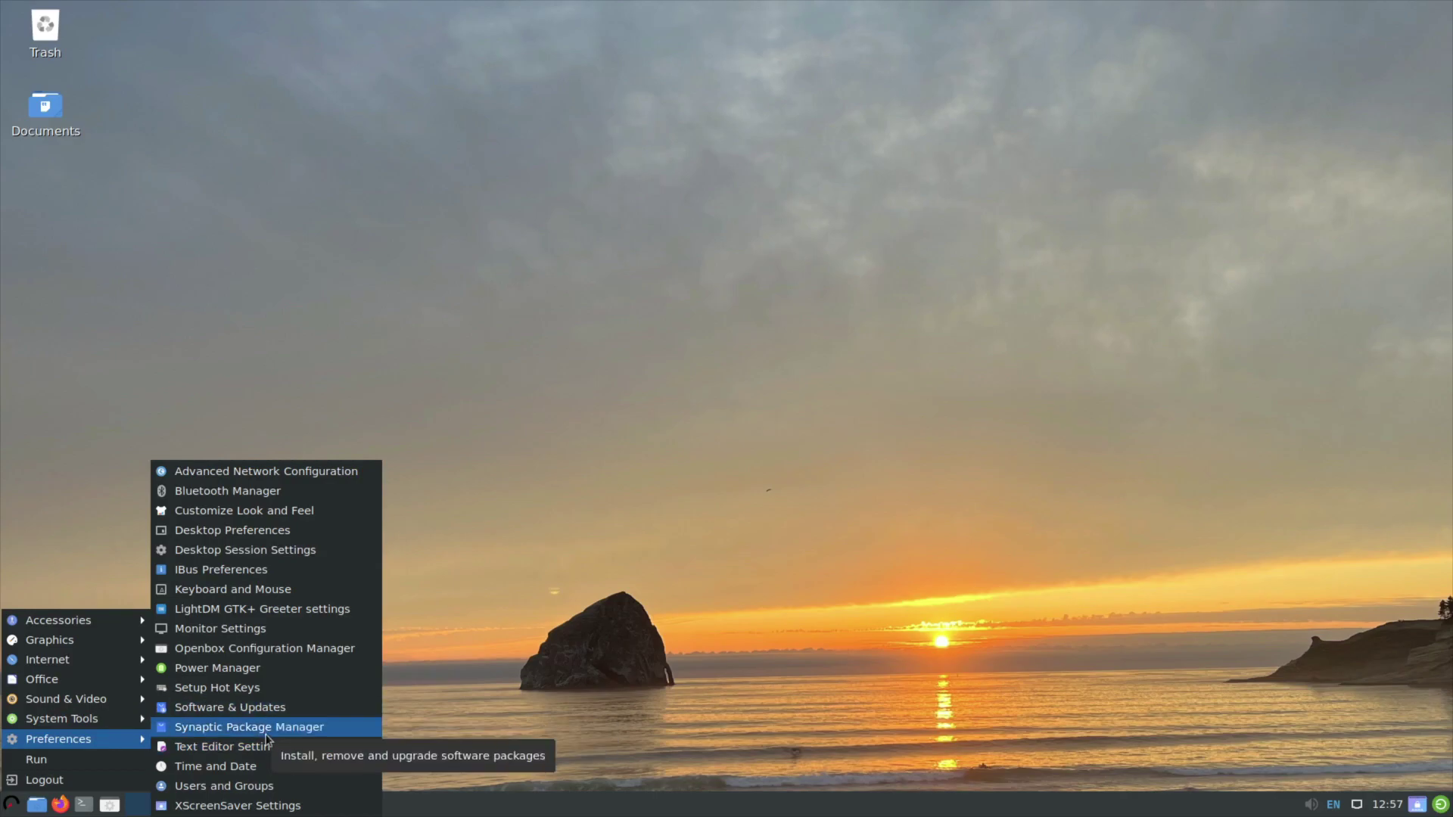
Launch Synaptic with the admin password, confirm version 0.91.3 in About, and maximize the window.
click(275, 728)
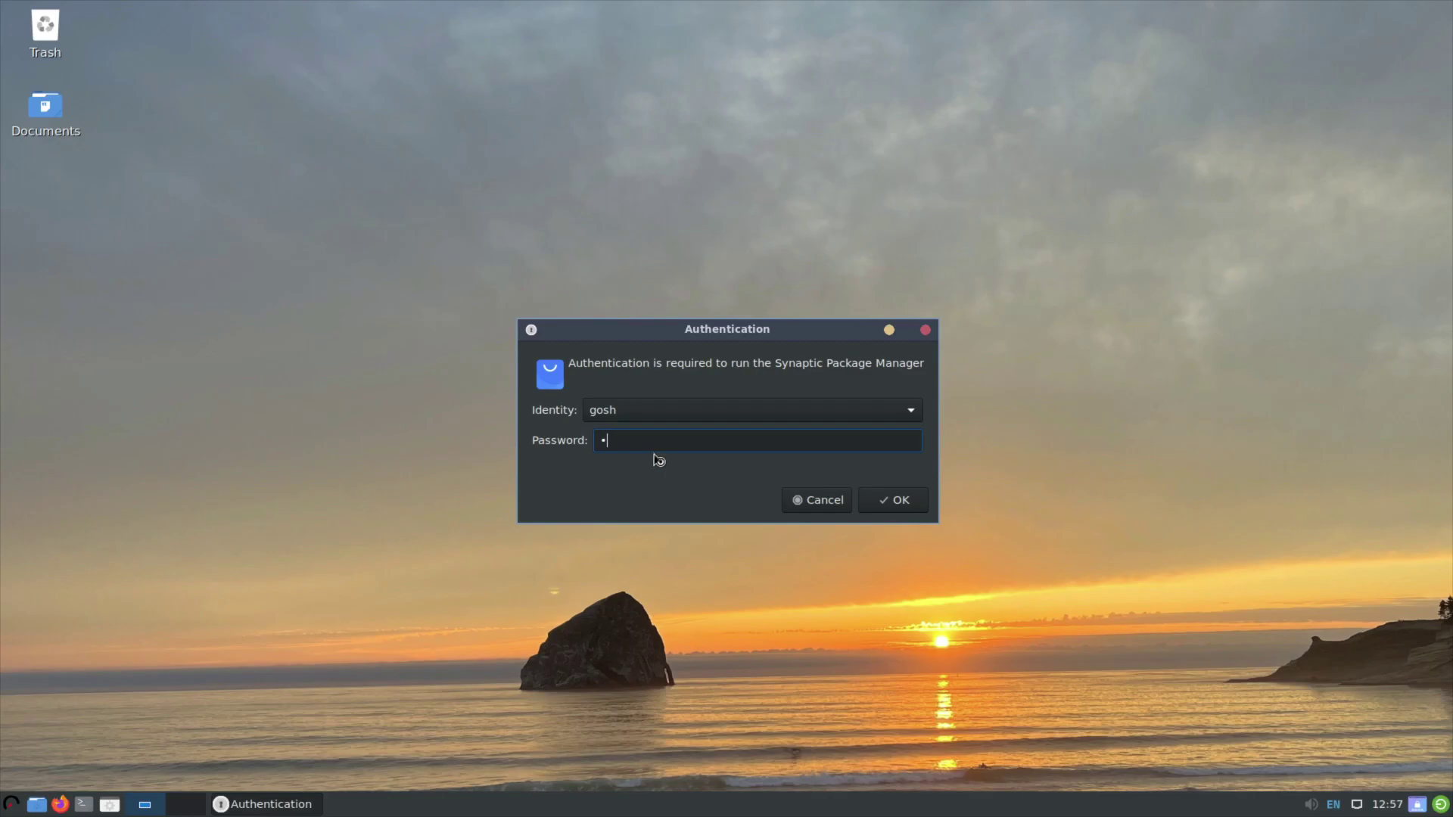
key(Return)
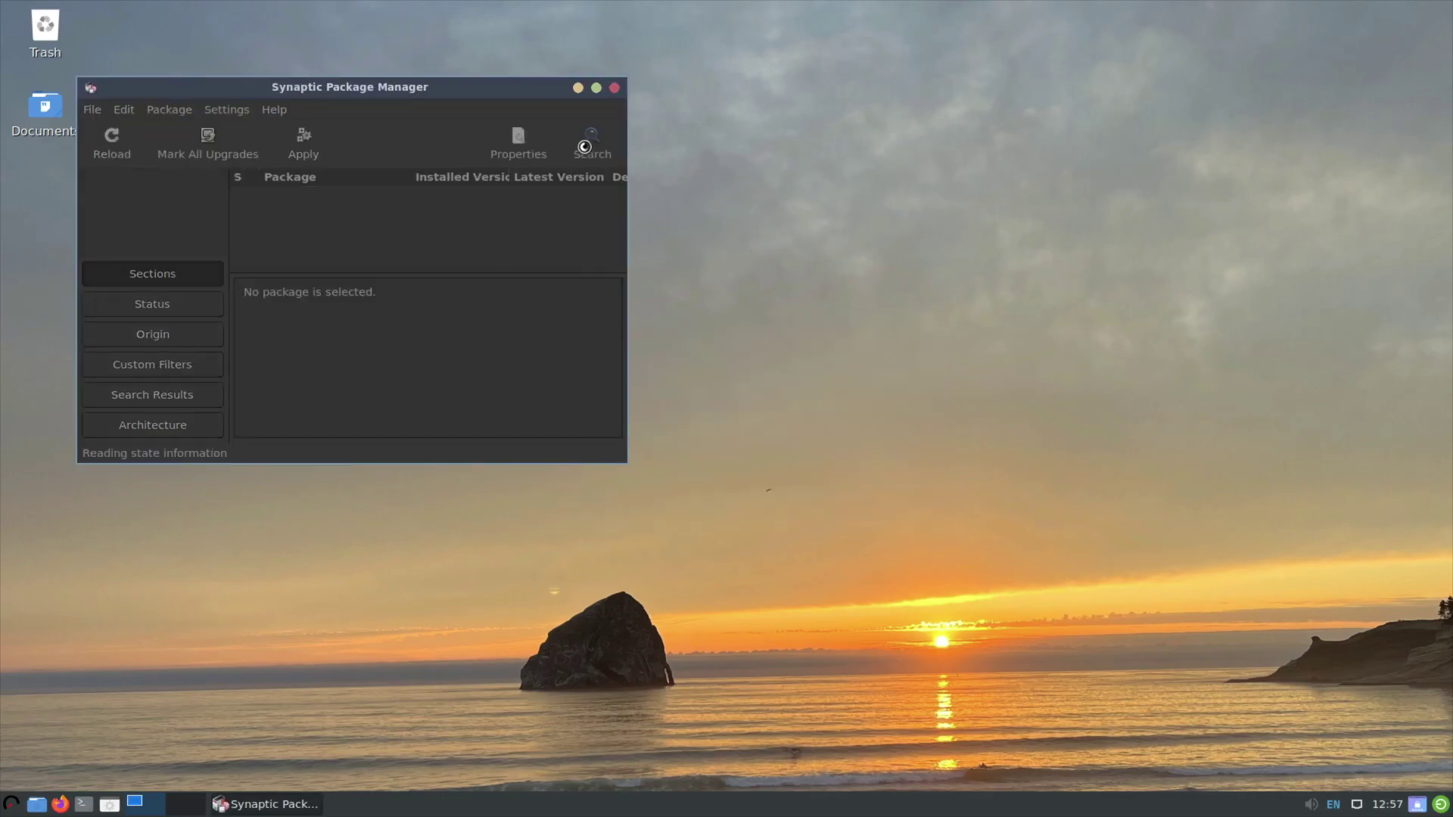
click(890, 386)
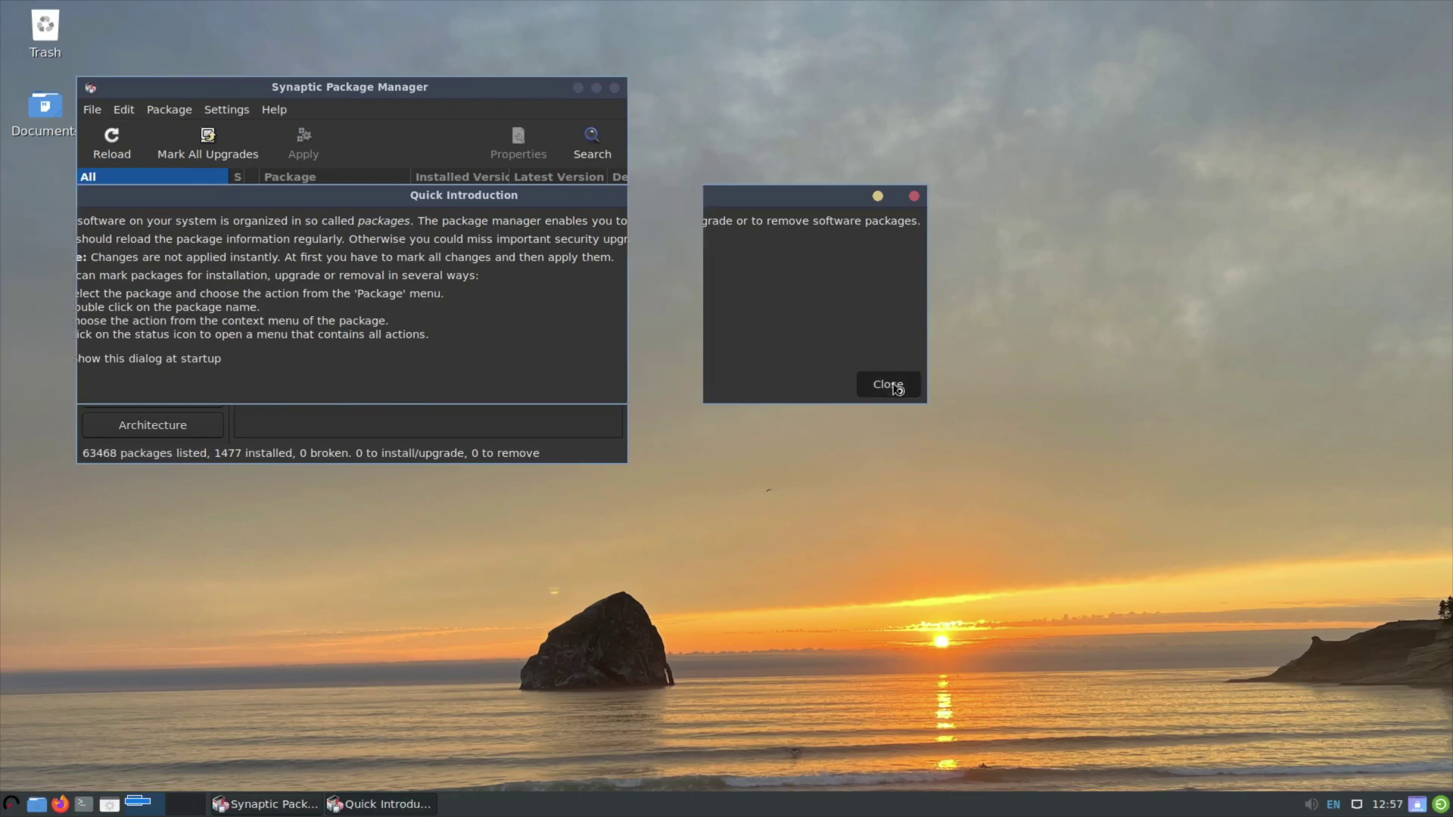
click(274, 109)
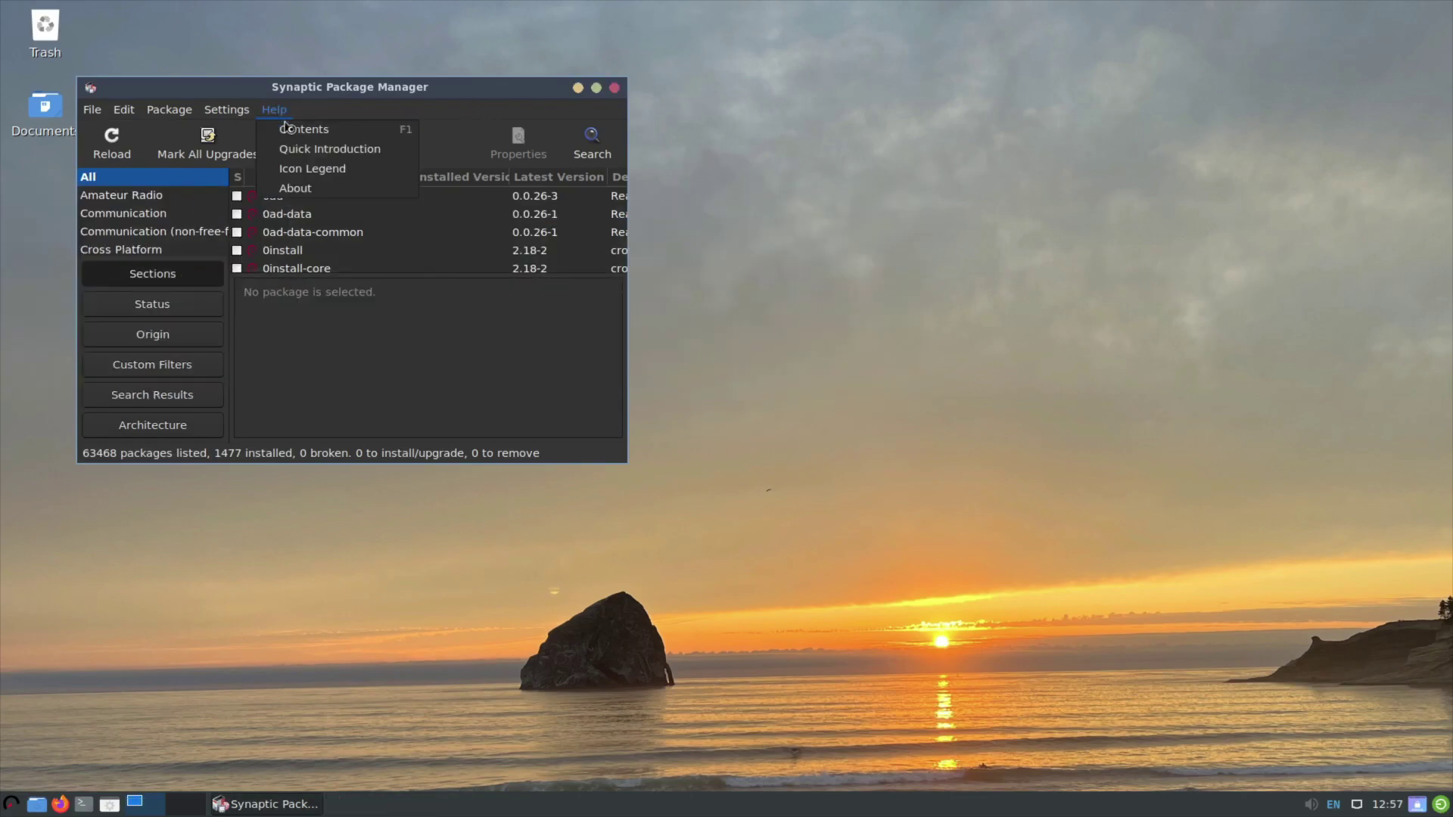
click(317, 188)
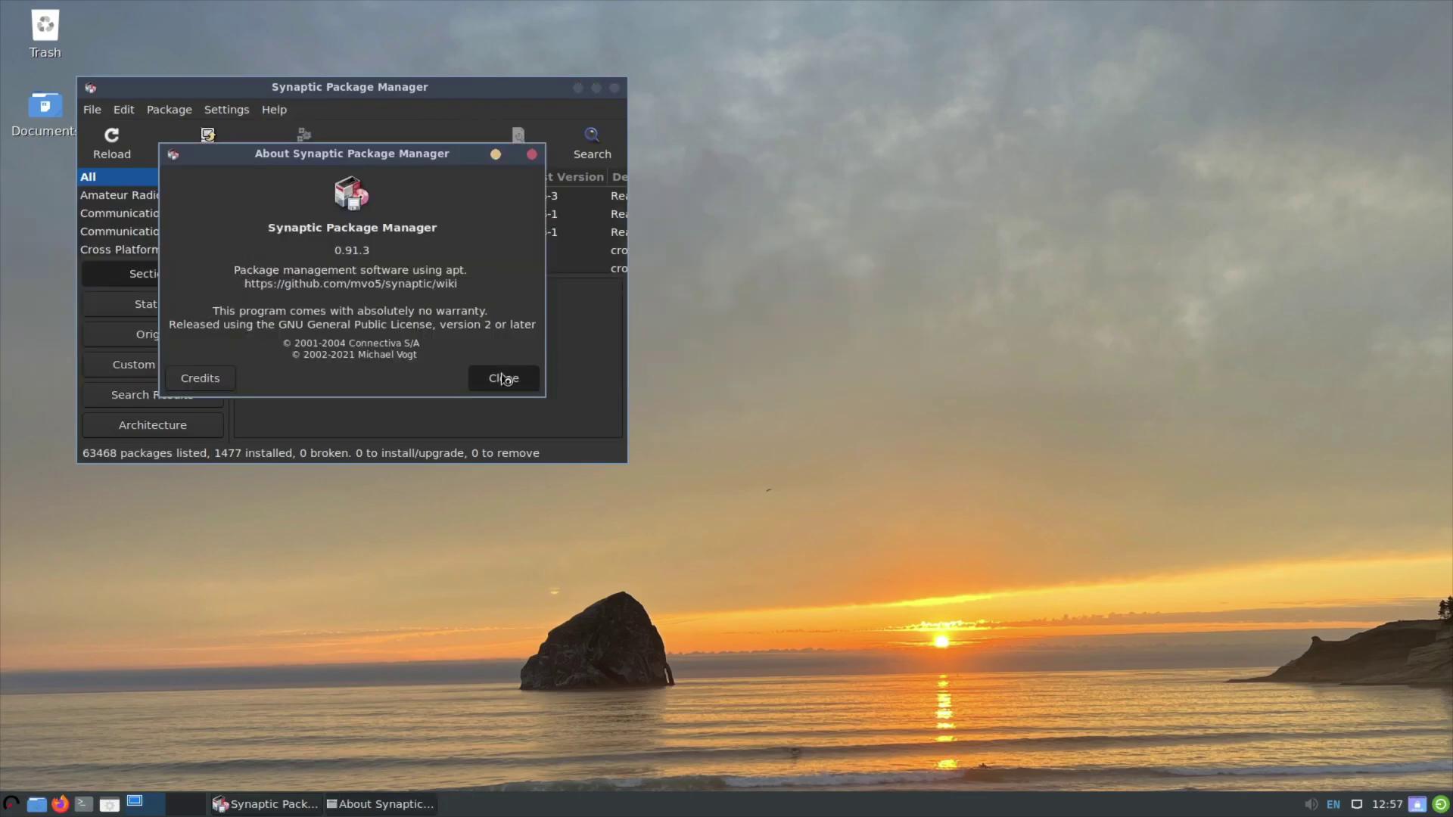
click(506, 379)
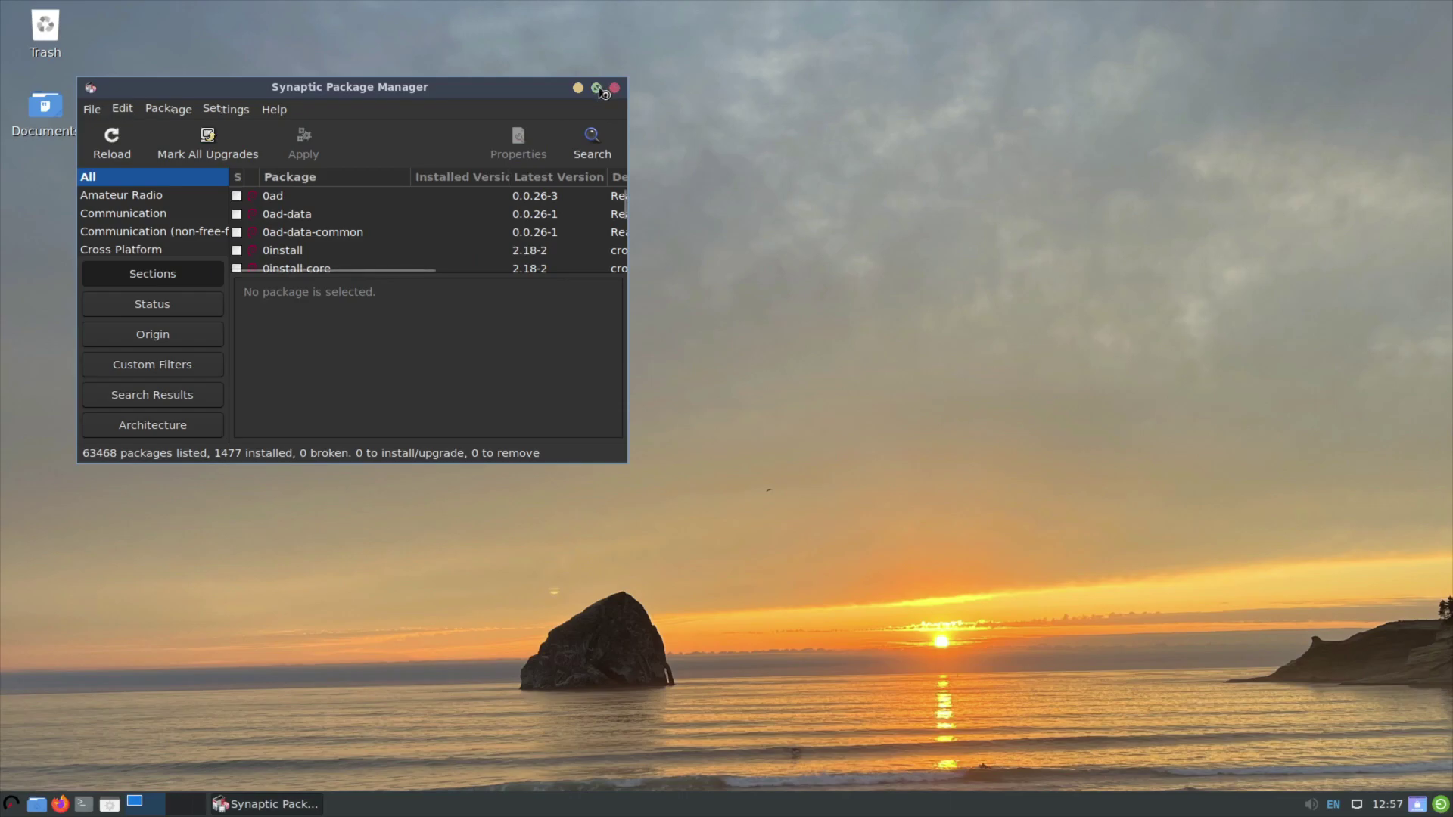
click(598, 89)
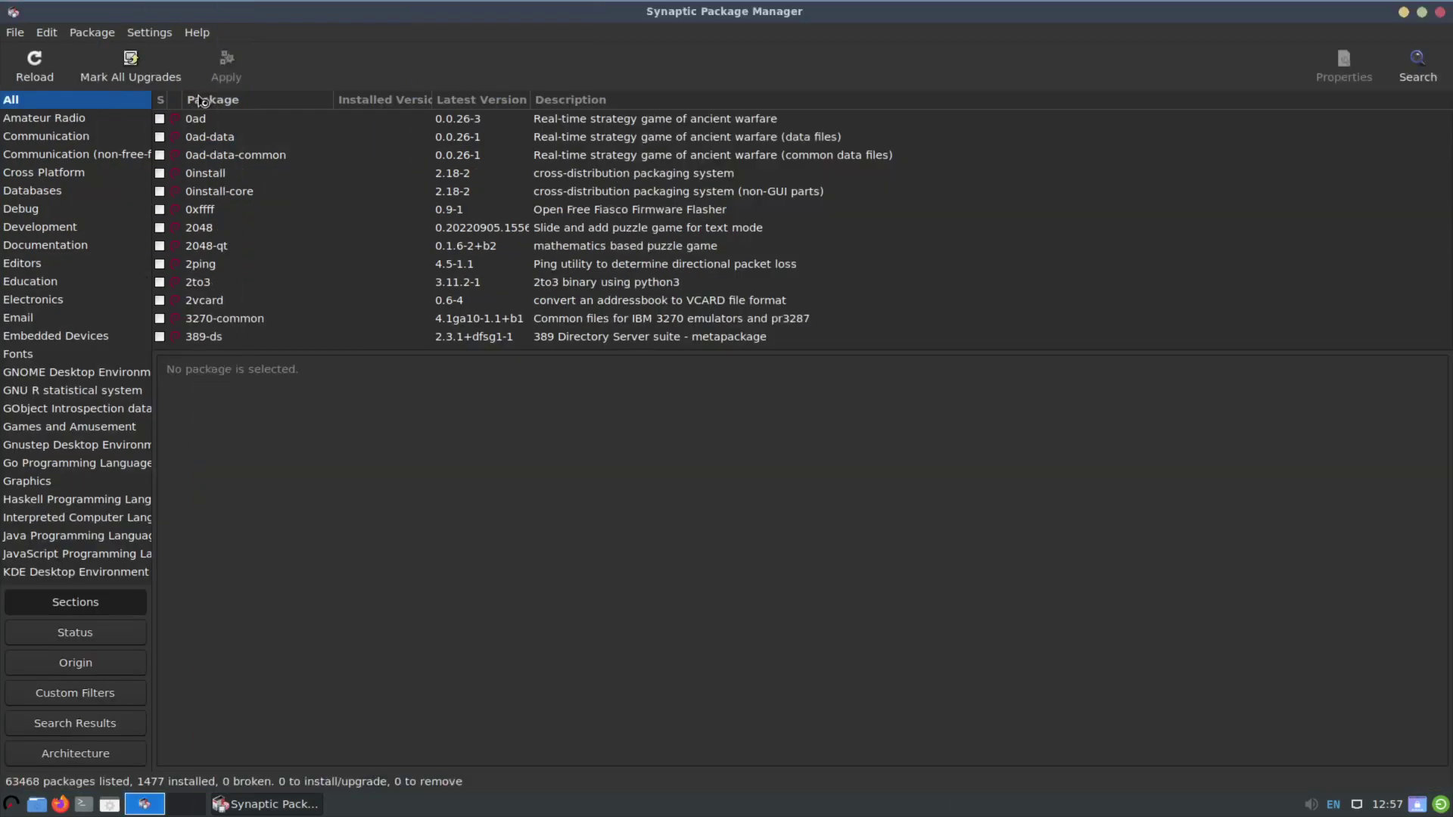
Review Synaptic's Distribution and Network preferences (highest-version upgrades, direct connection), then cancel without changes.
click(149, 33)
click(173, 55)
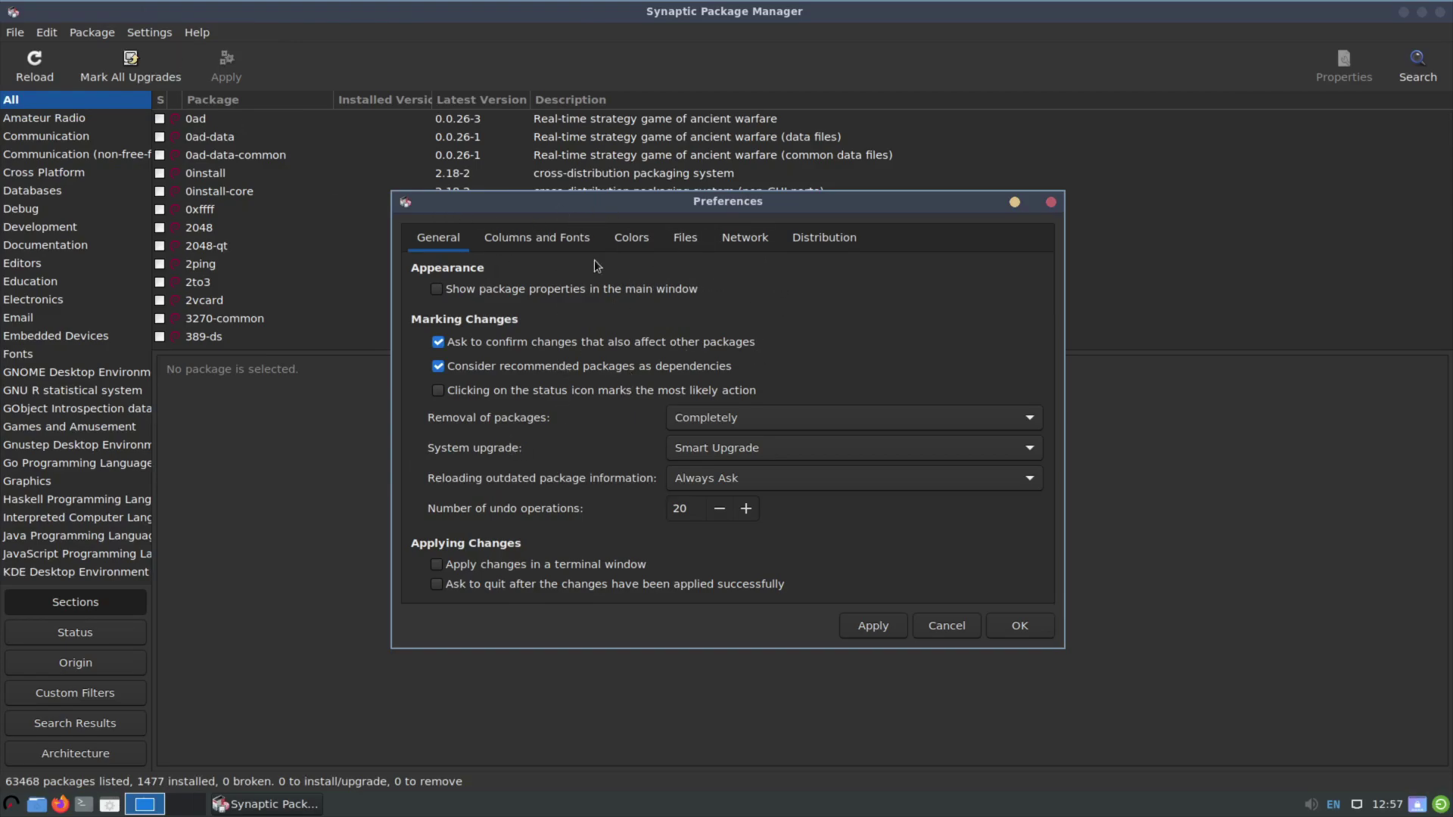
click(794, 236)
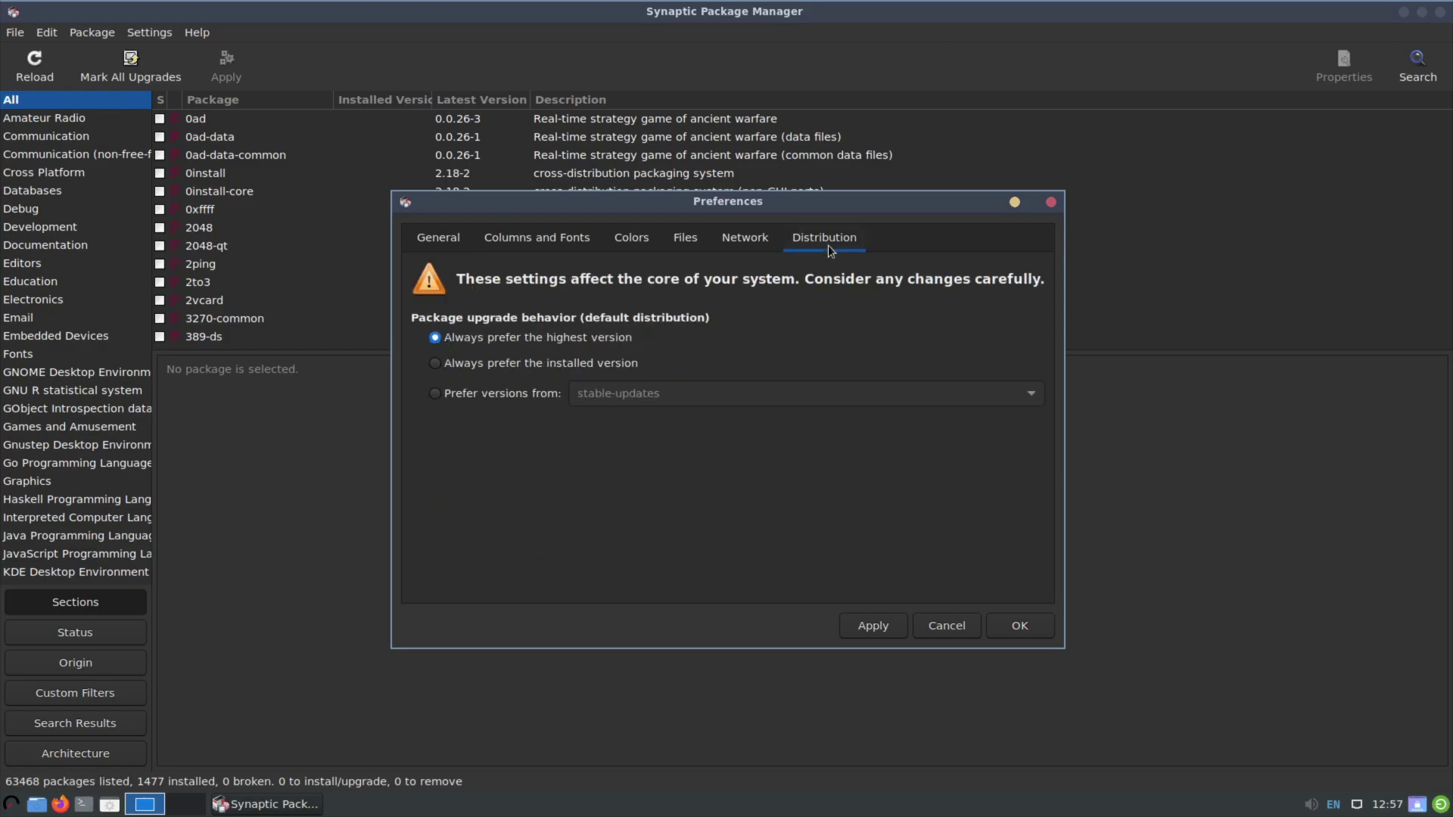
click(749, 235)
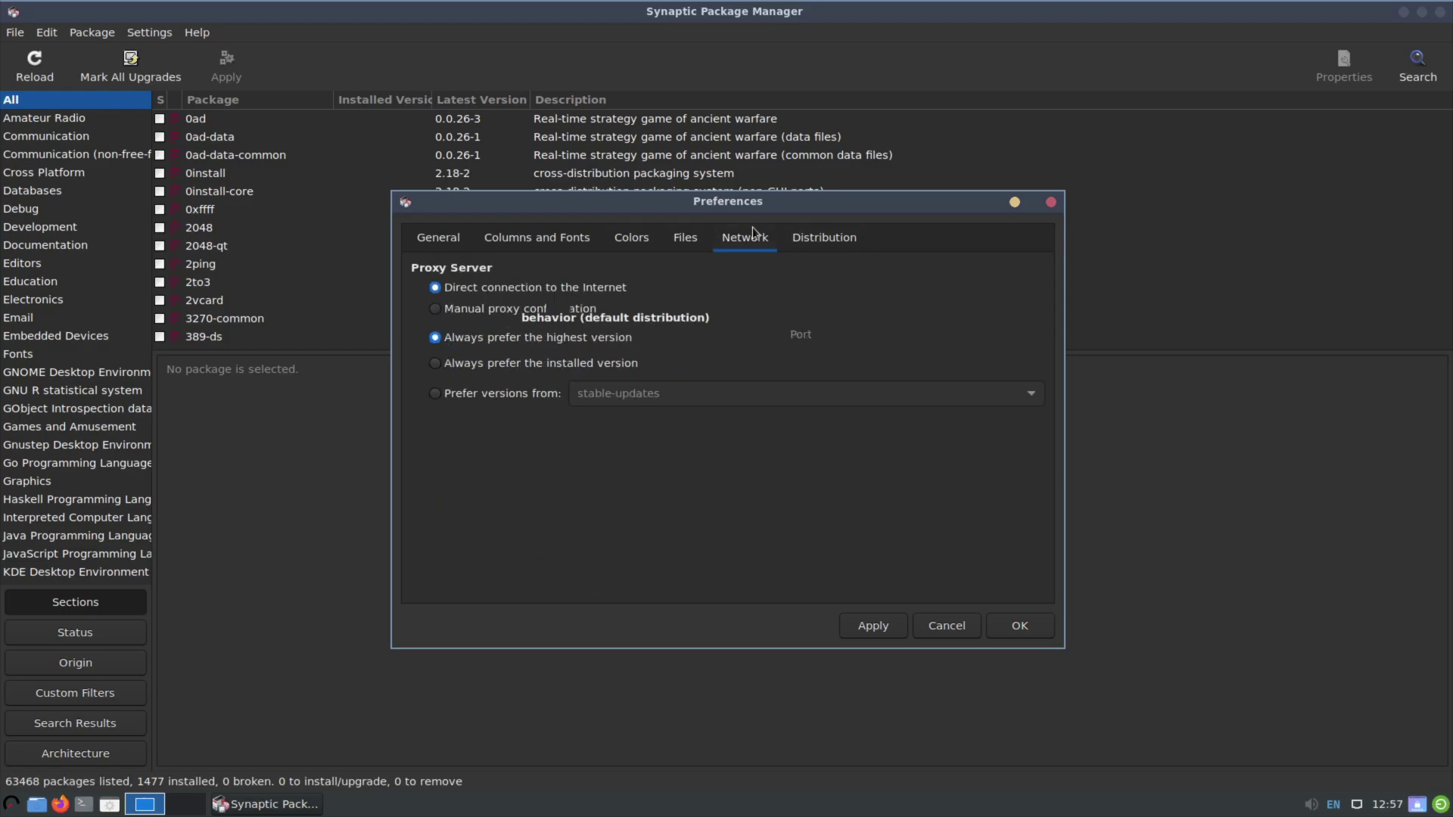
click(946, 625)
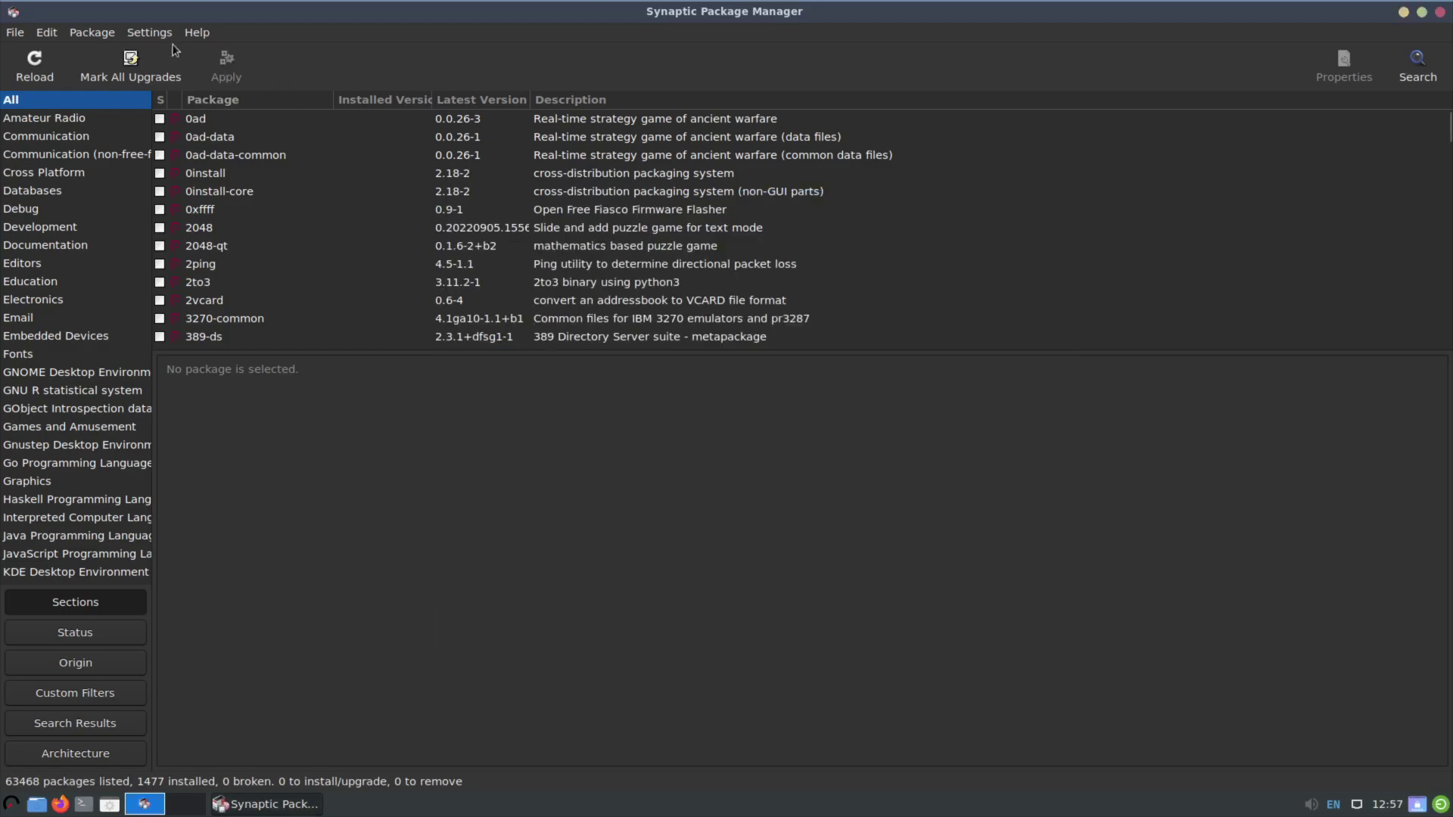
click(149, 32)
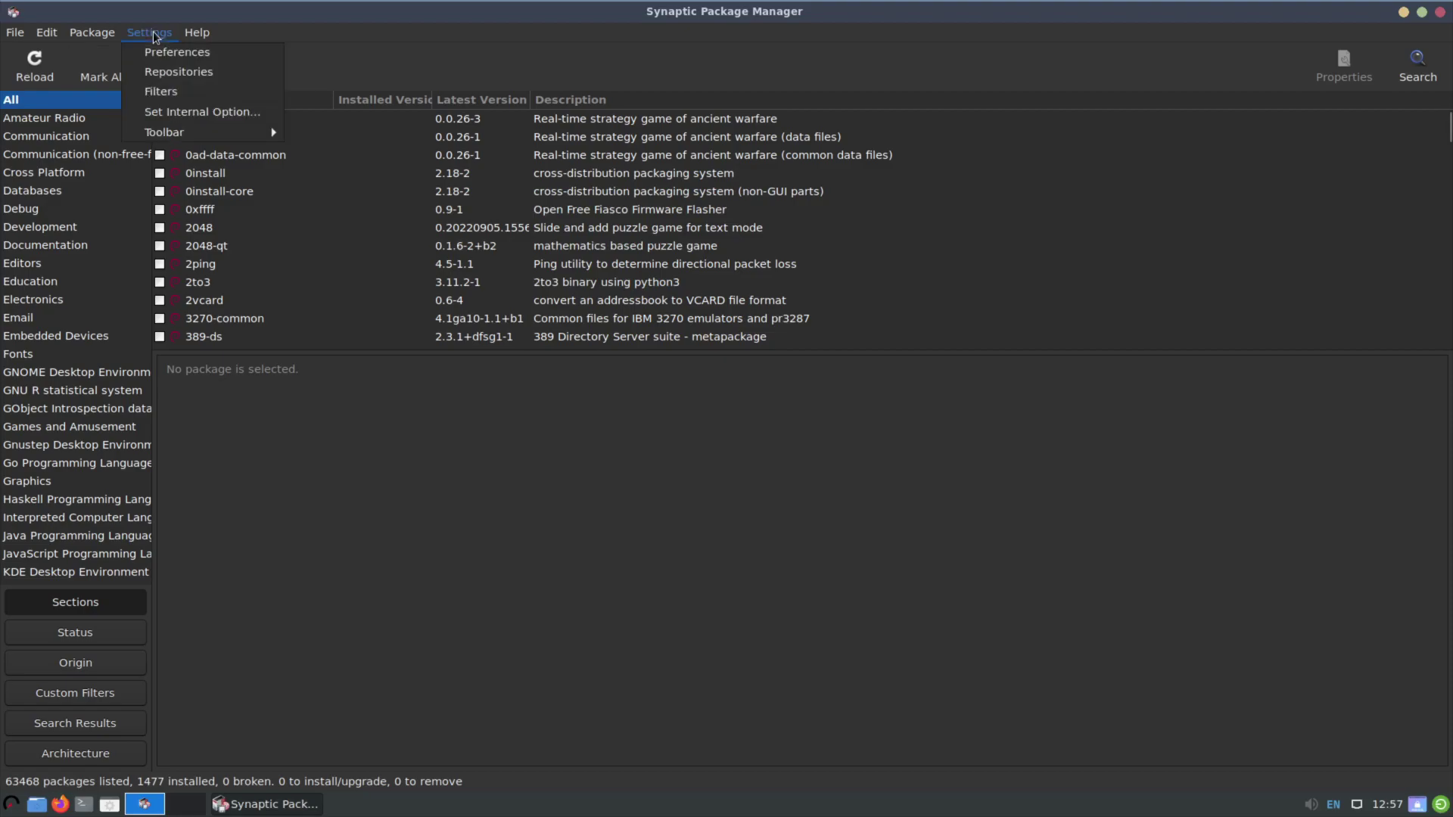
Open Repositories and review Other Software, Authentication and Developer Options, returning to Debian Software.
click(165, 73)
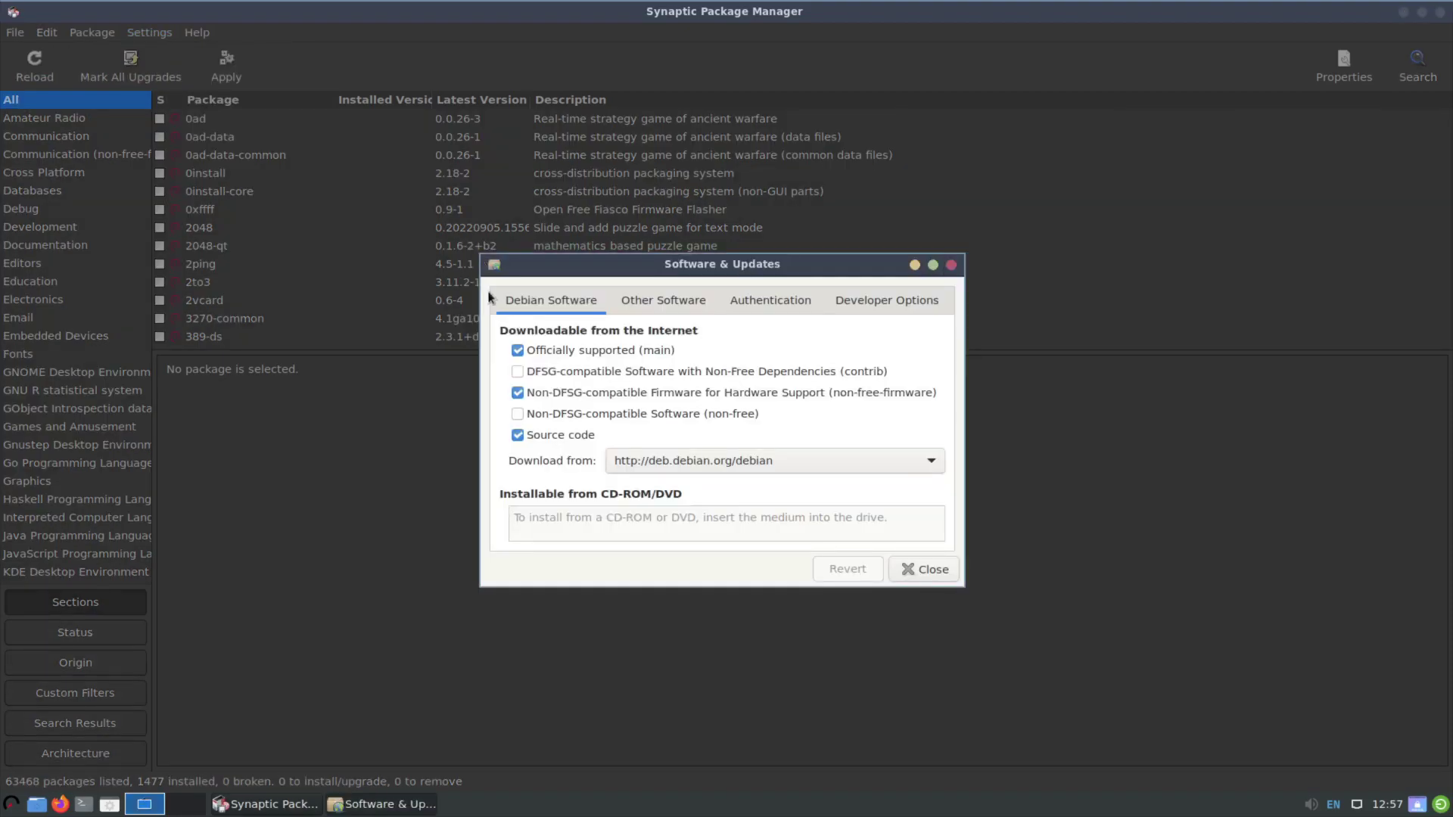
click(655, 302)
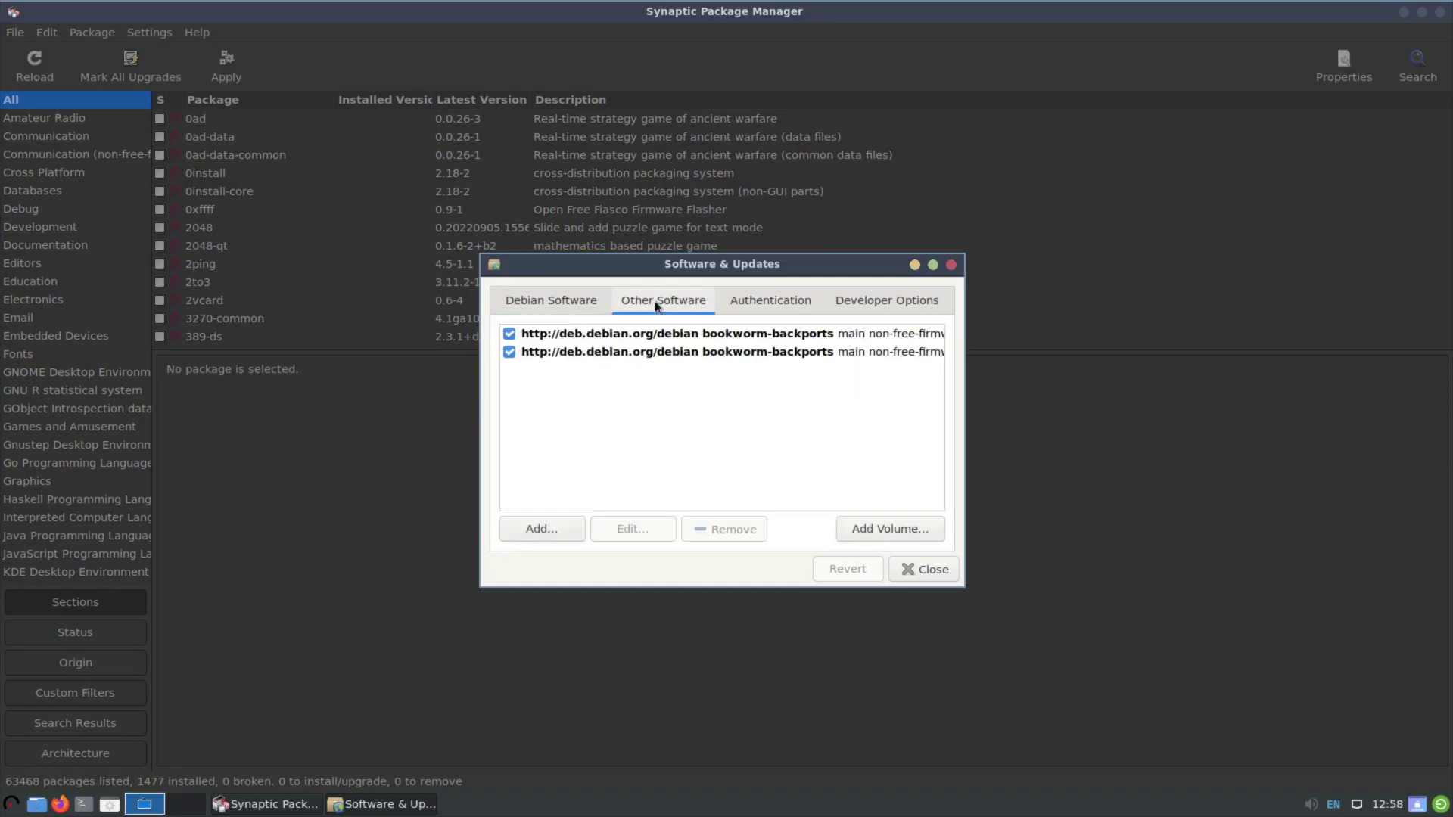
click(748, 297)
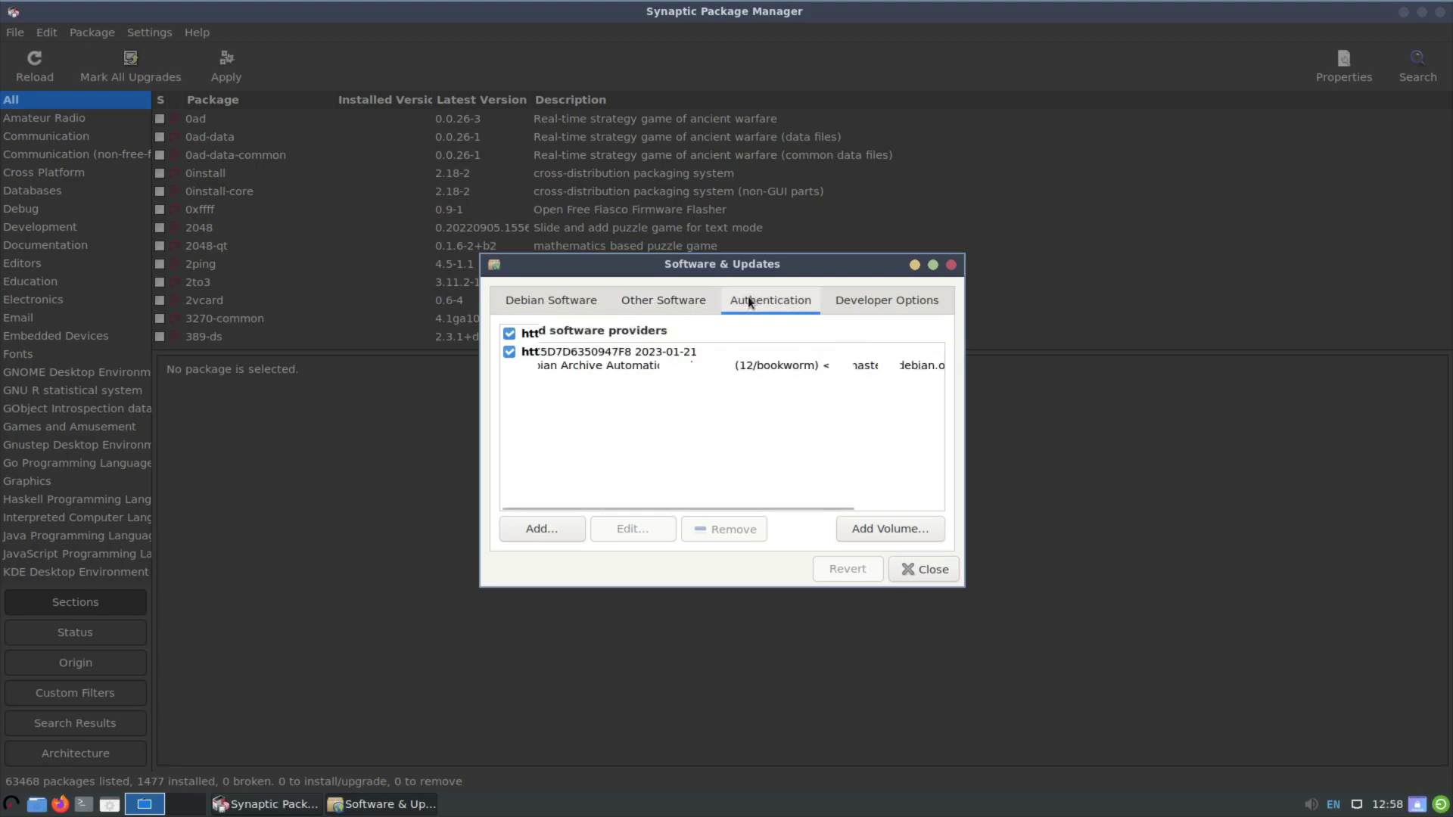
click(883, 305)
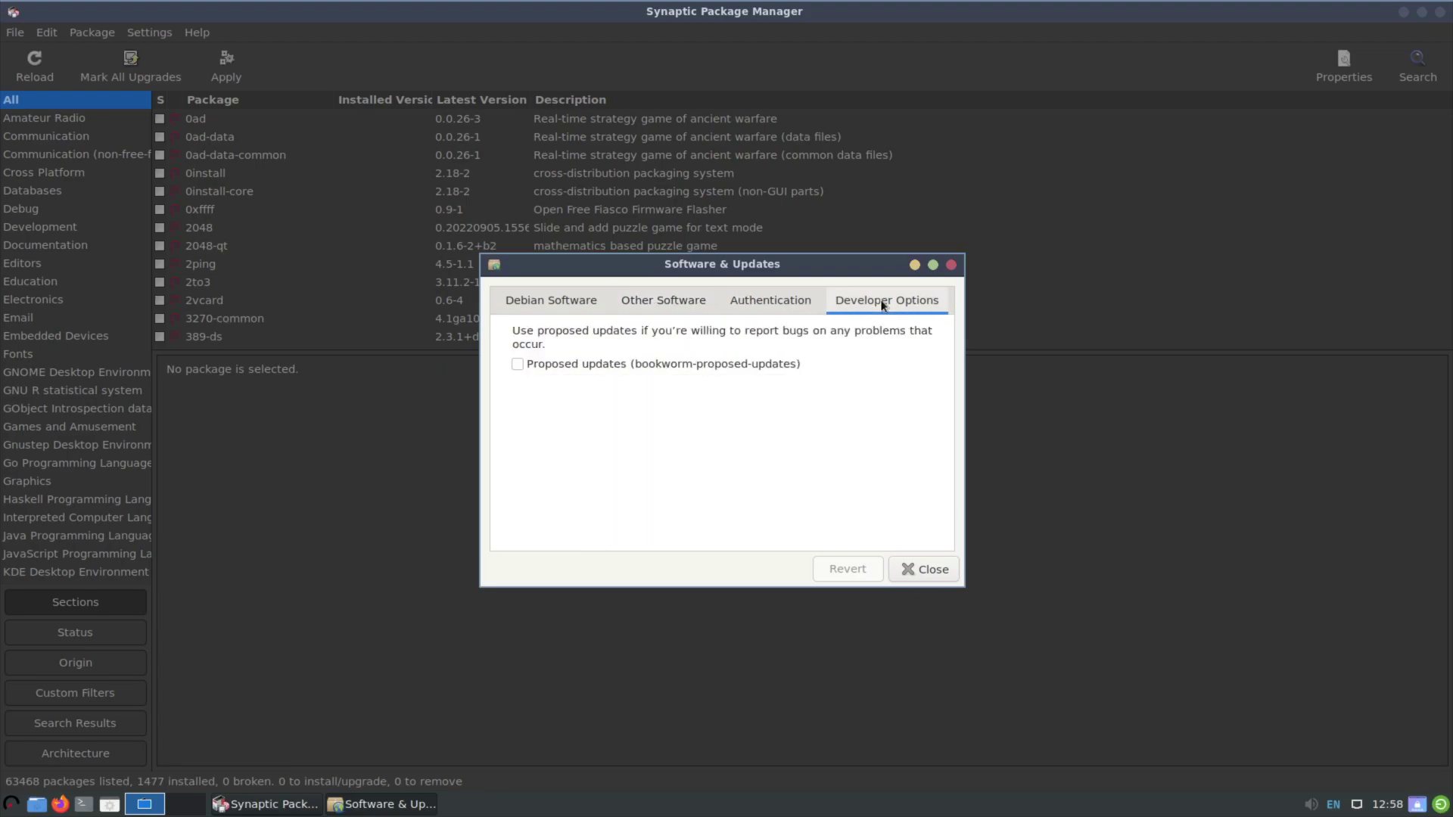
click(556, 303)
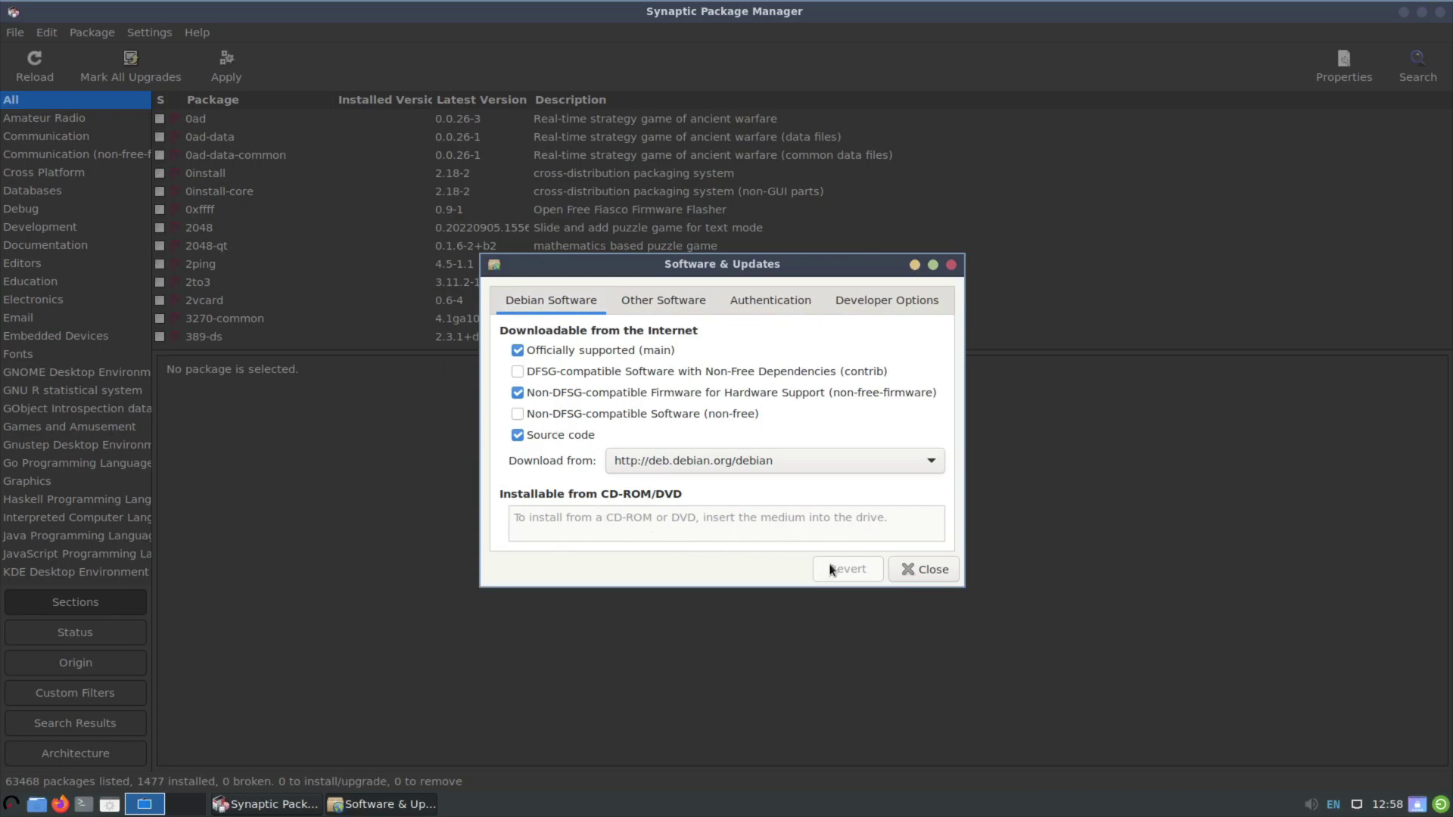
Close the software sources settings and search Synaptic for neofetch, finding 7.1.0-4 installed.
click(925, 571)
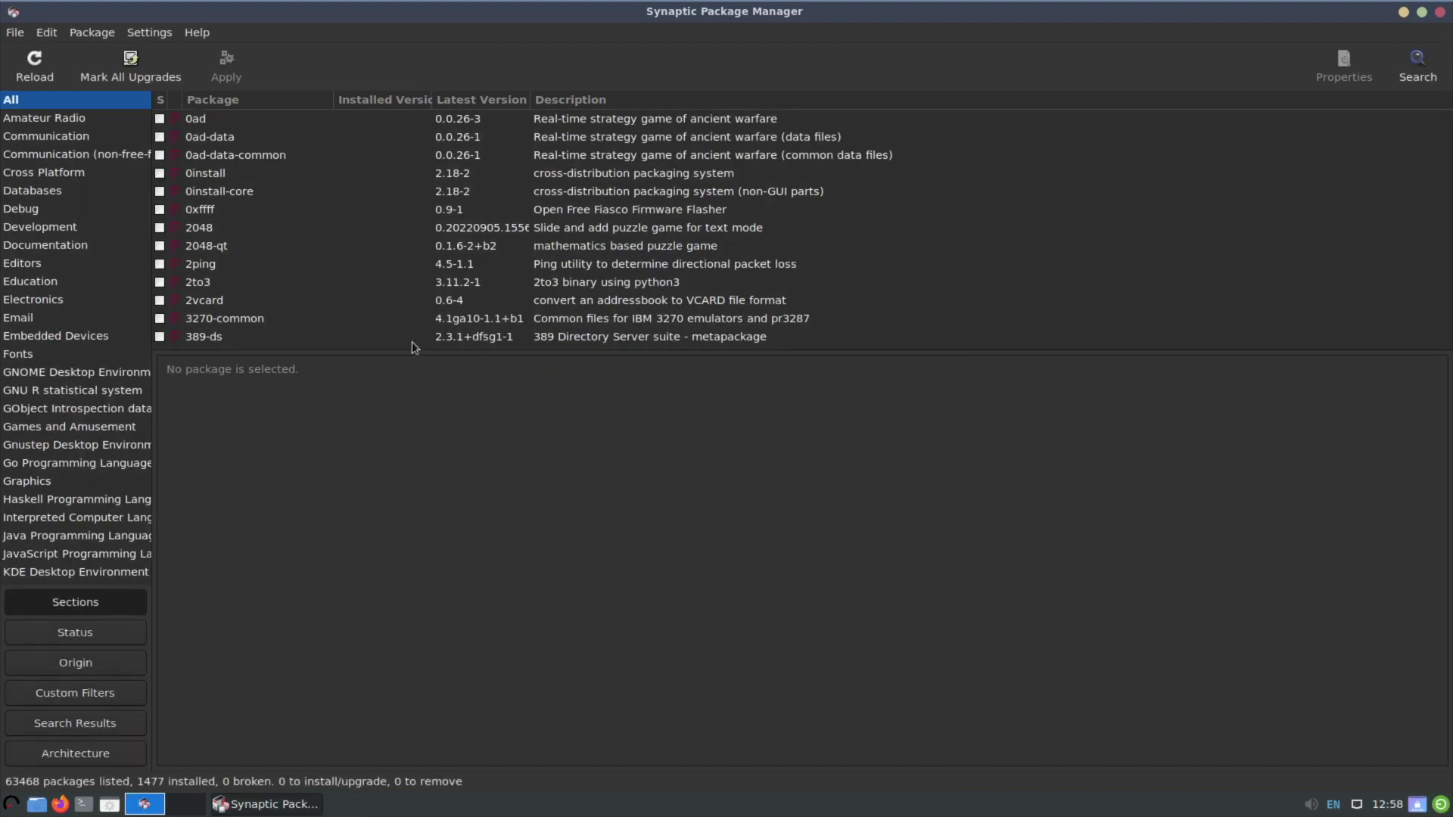
click(1418, 65)
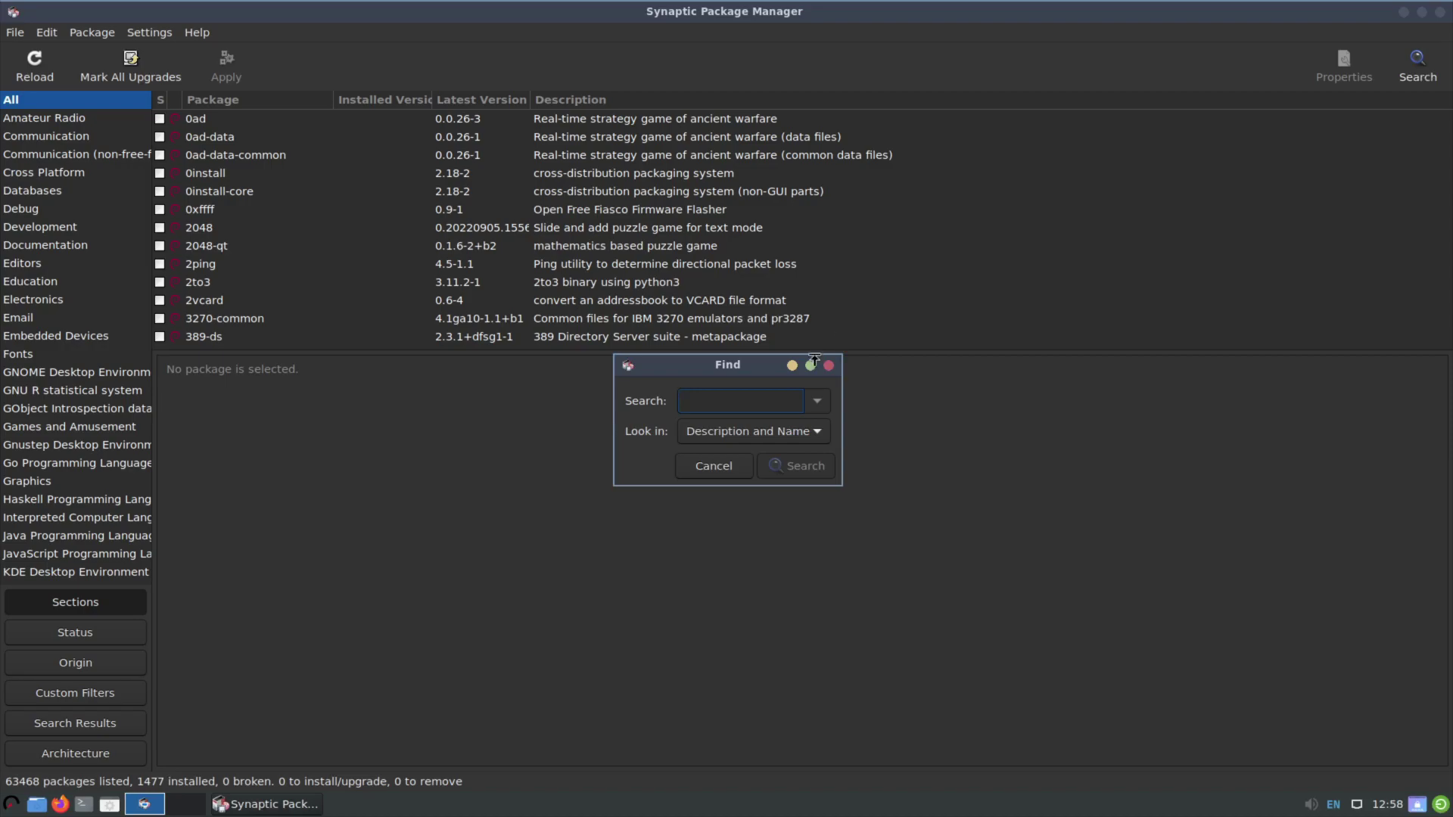
text(neofetch)
key(Return)
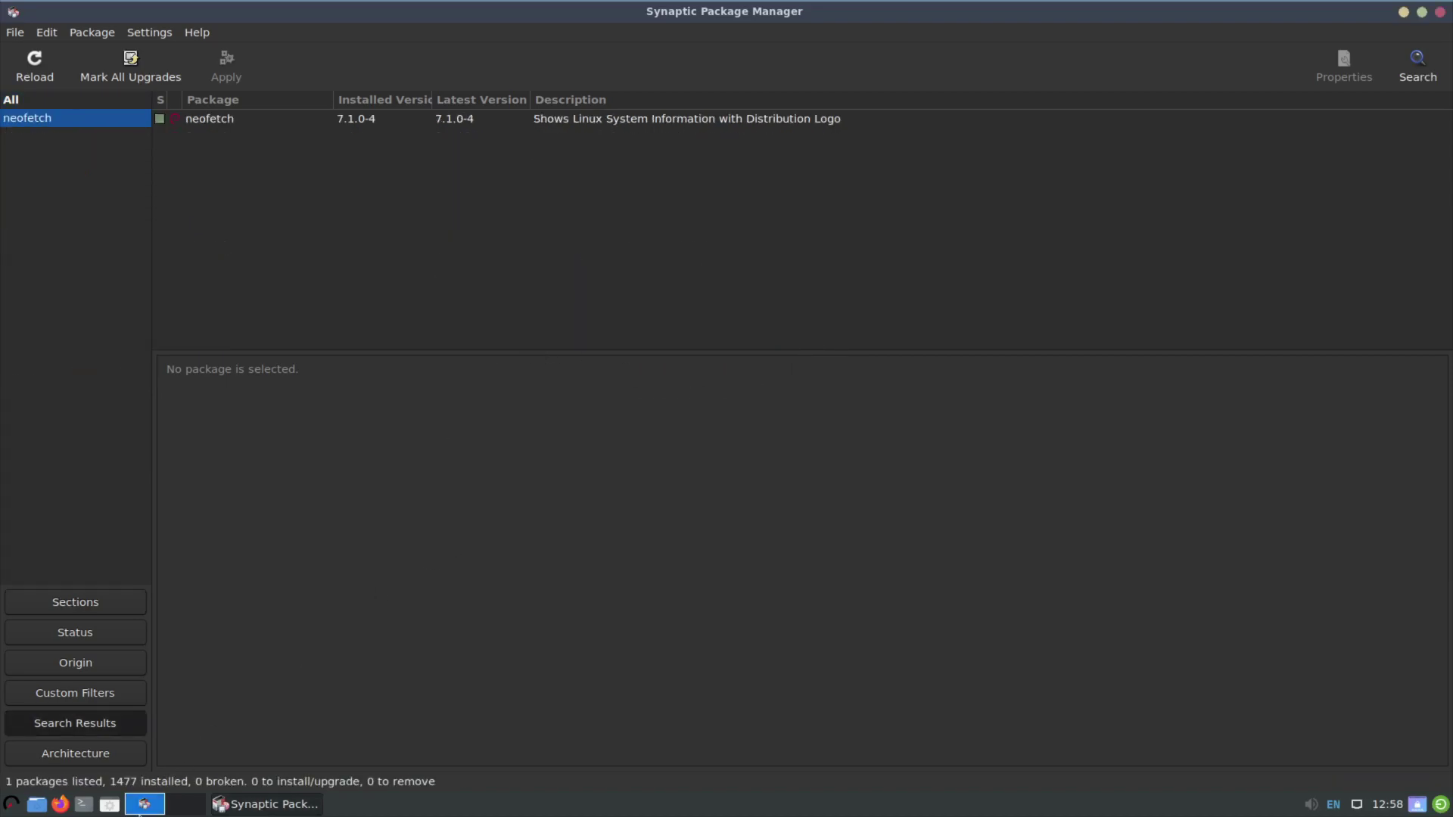
Run neofetch in a new LXTerminal window to display the system information.
click(84, 804)
text(neofetch)
key(Return)
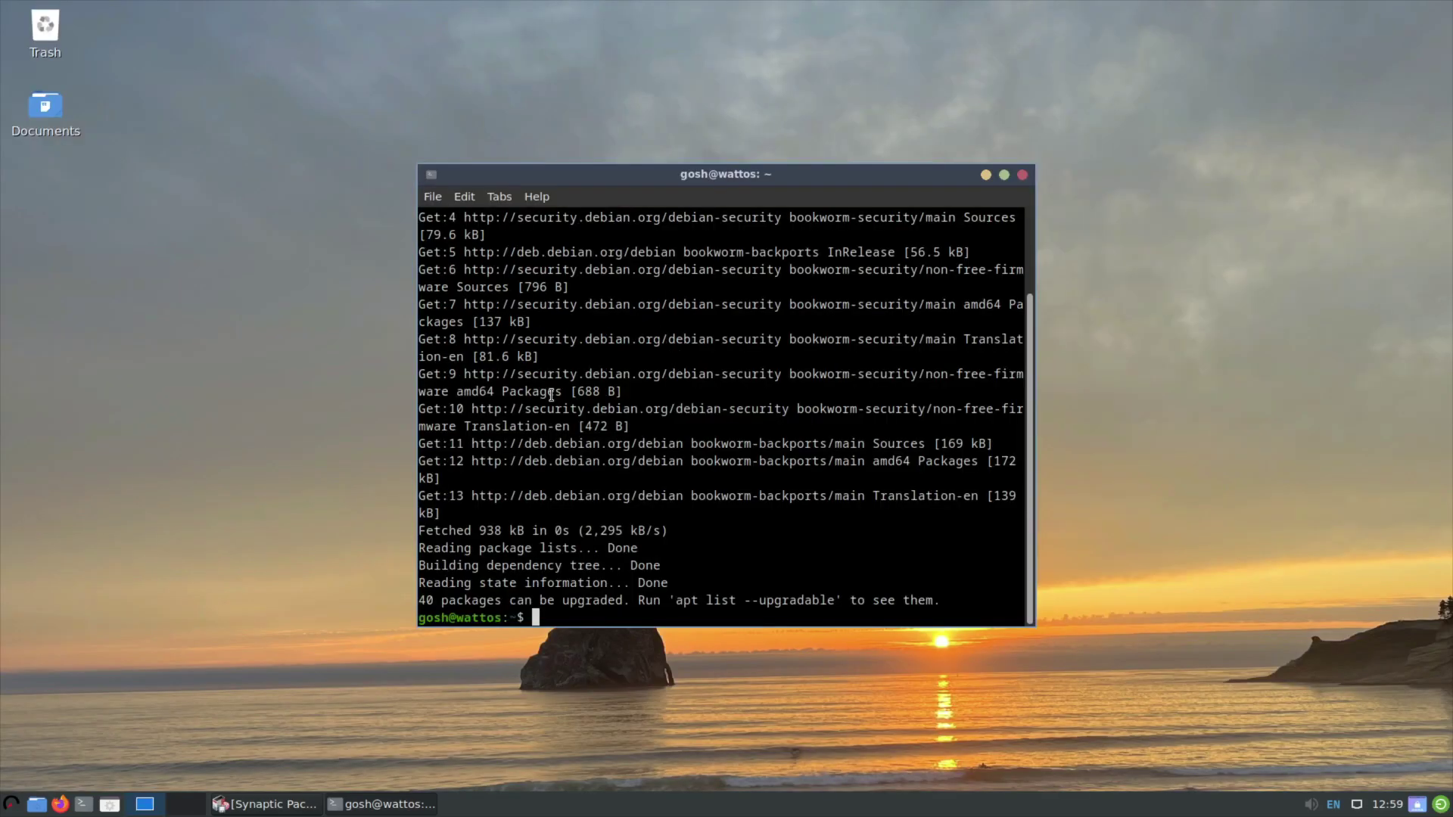
Run 'sudo apt install vlc' in the terminal, fixing the mistyped 'sudo apt vlc' command.
text(udo apt vlc)
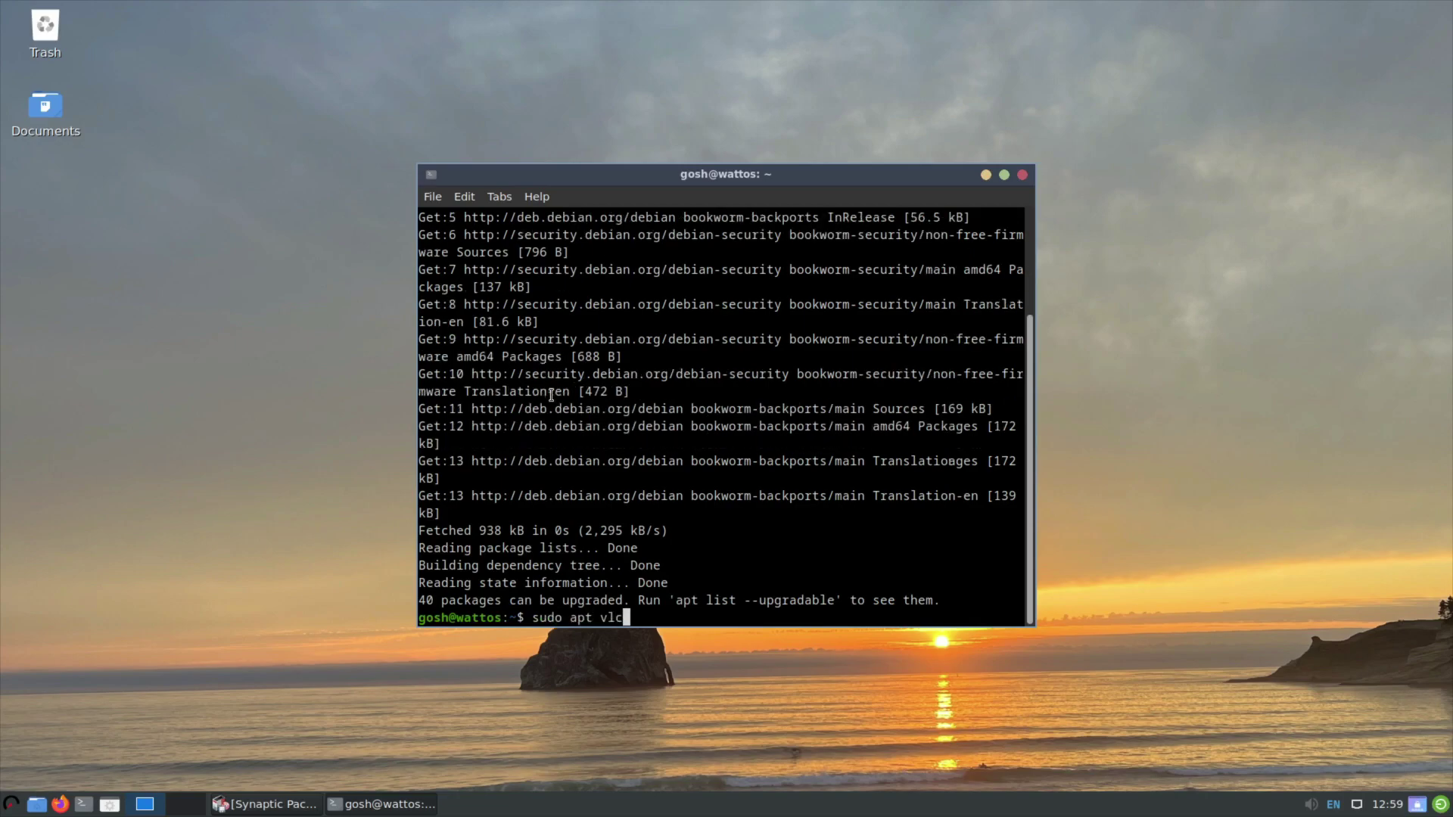
key(Return)
key(Up)
key(Left)
key(Left)
key(Left)
text(install)
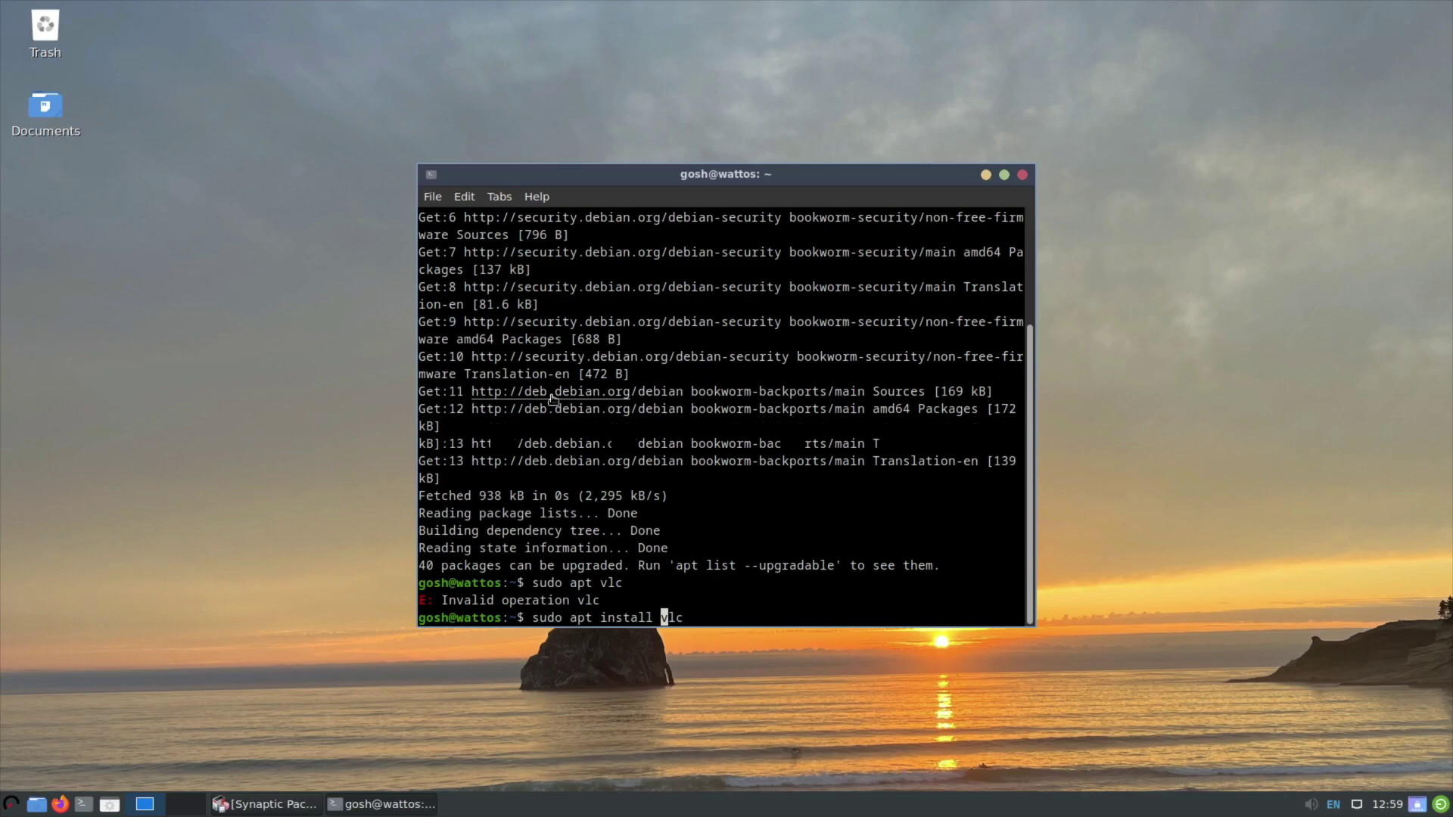
key(Return)
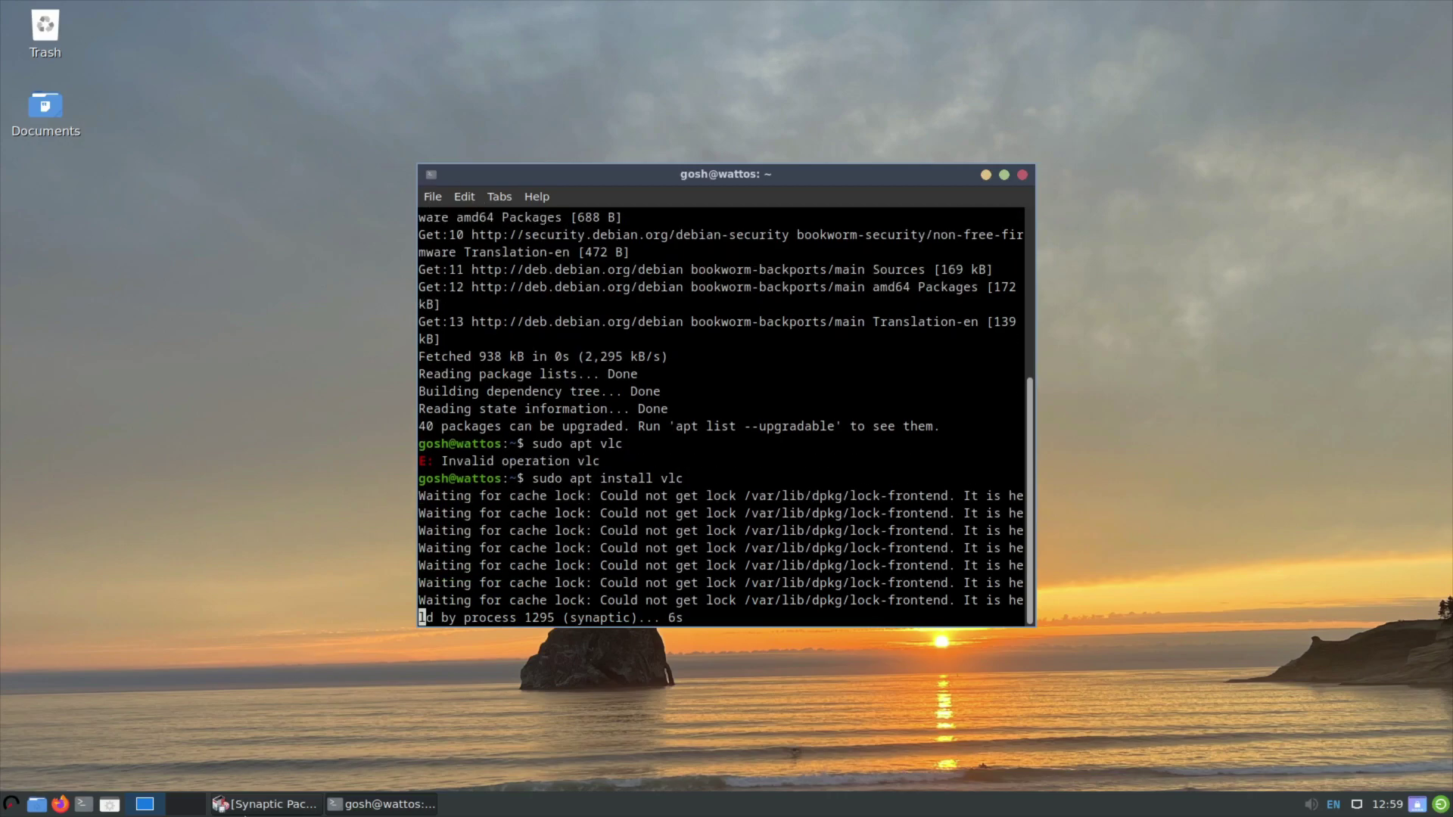
Close Synaptic to release the package lock and confirm the VLC install with y.
click(290, 806)
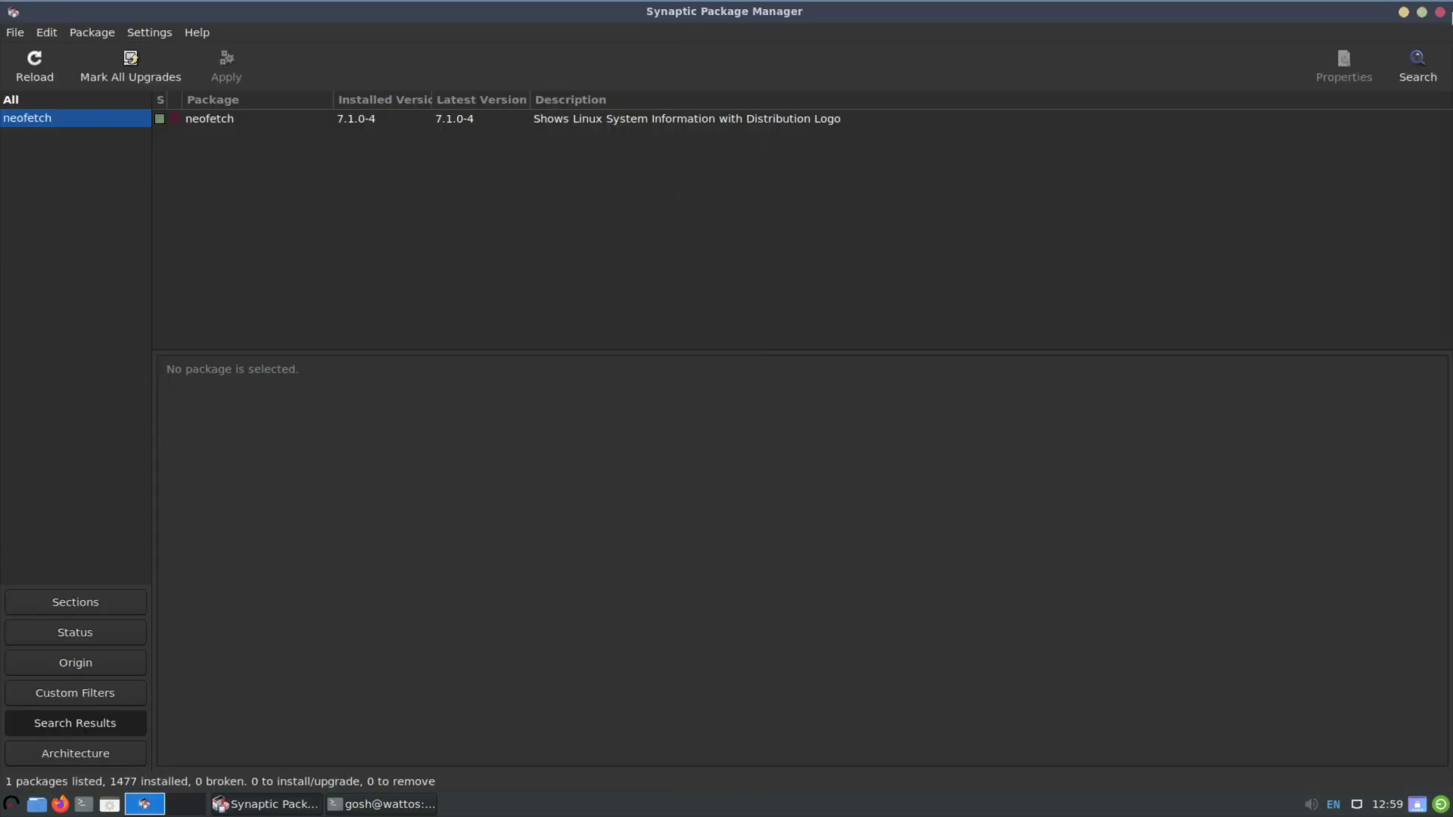
click(1442, 12)
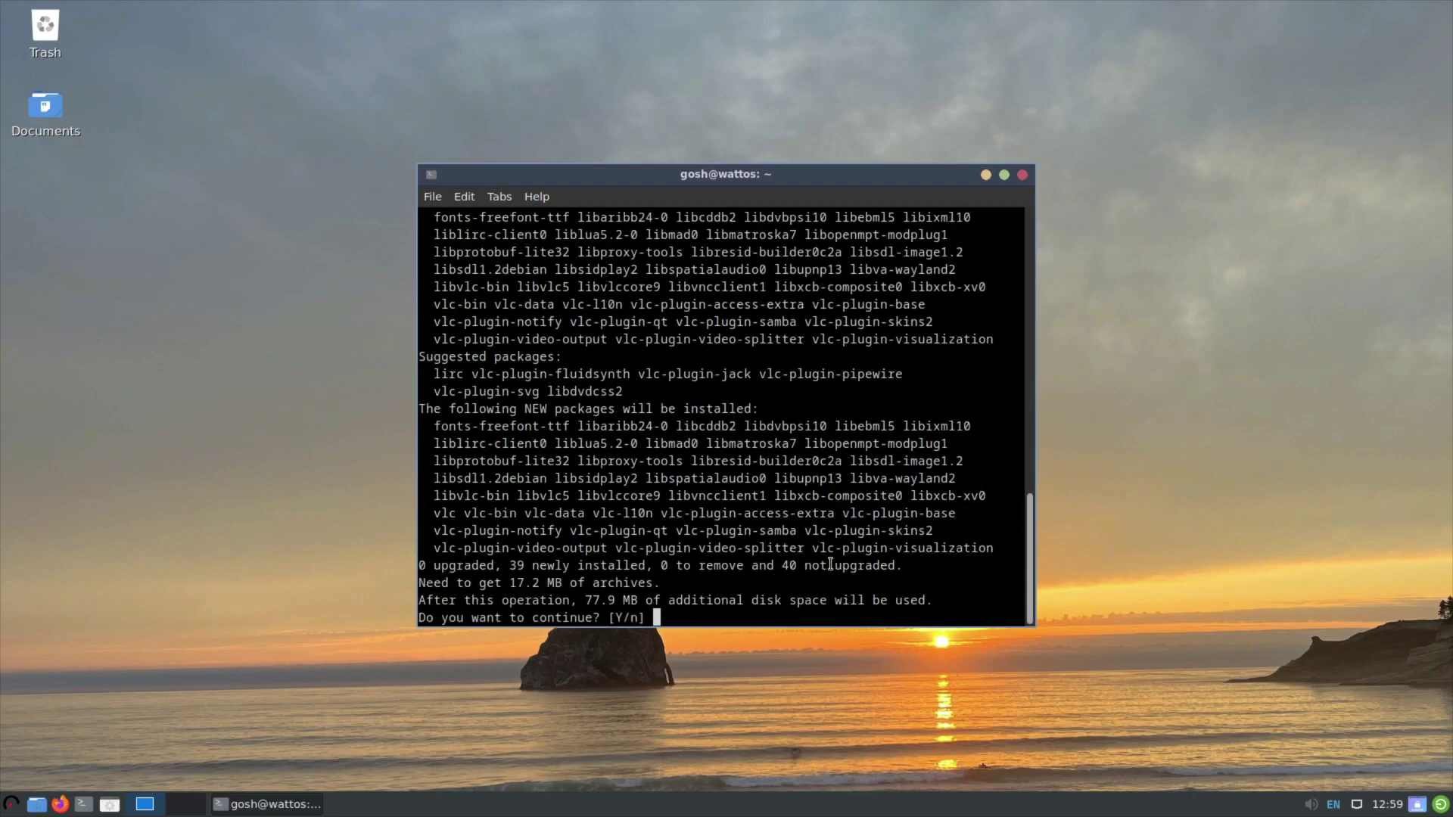
text(y)
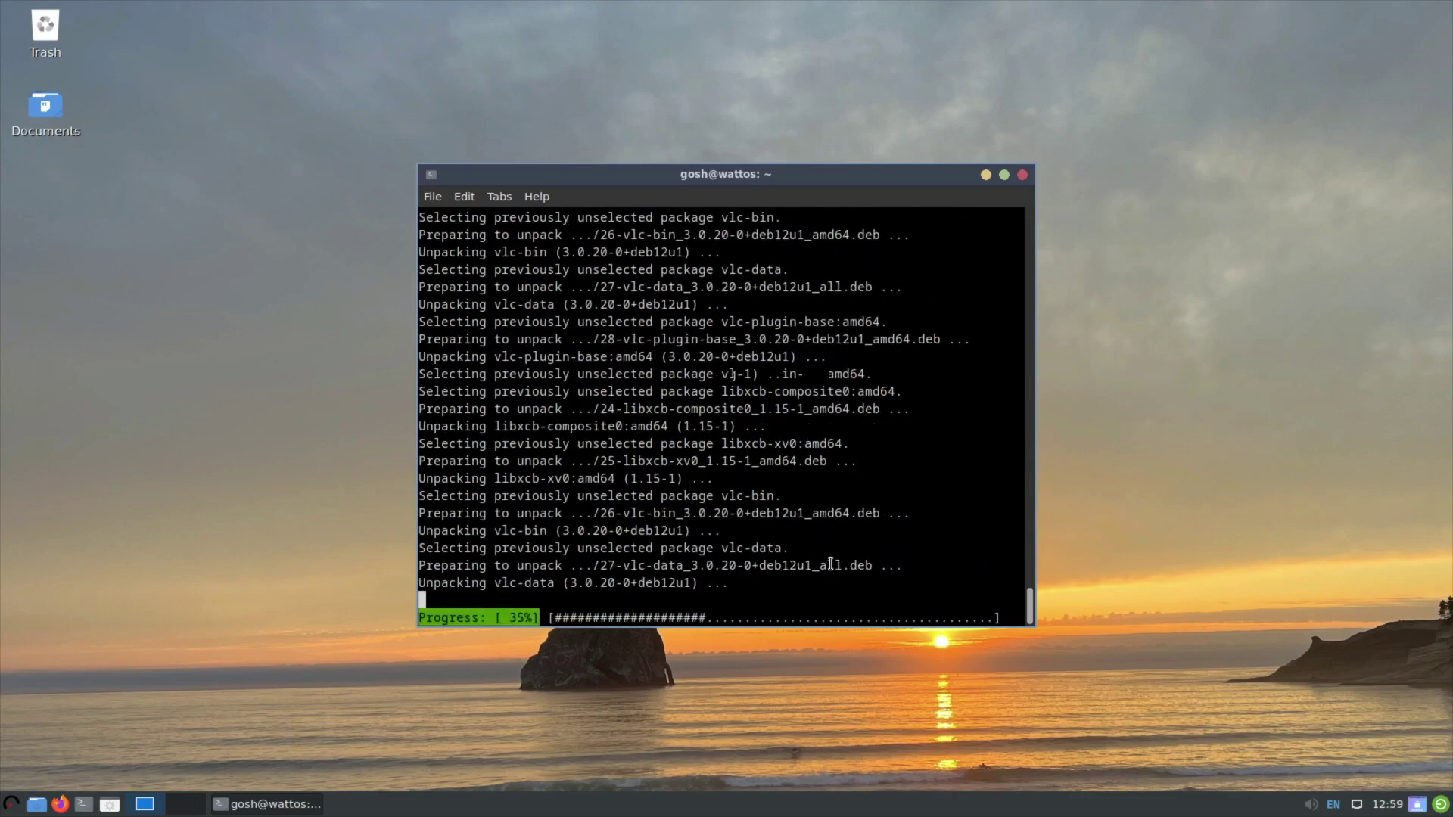
Close the terminal, launch VLC from Sound & Video, accept its privacy policy, then close VLC.
click(1022, 176)
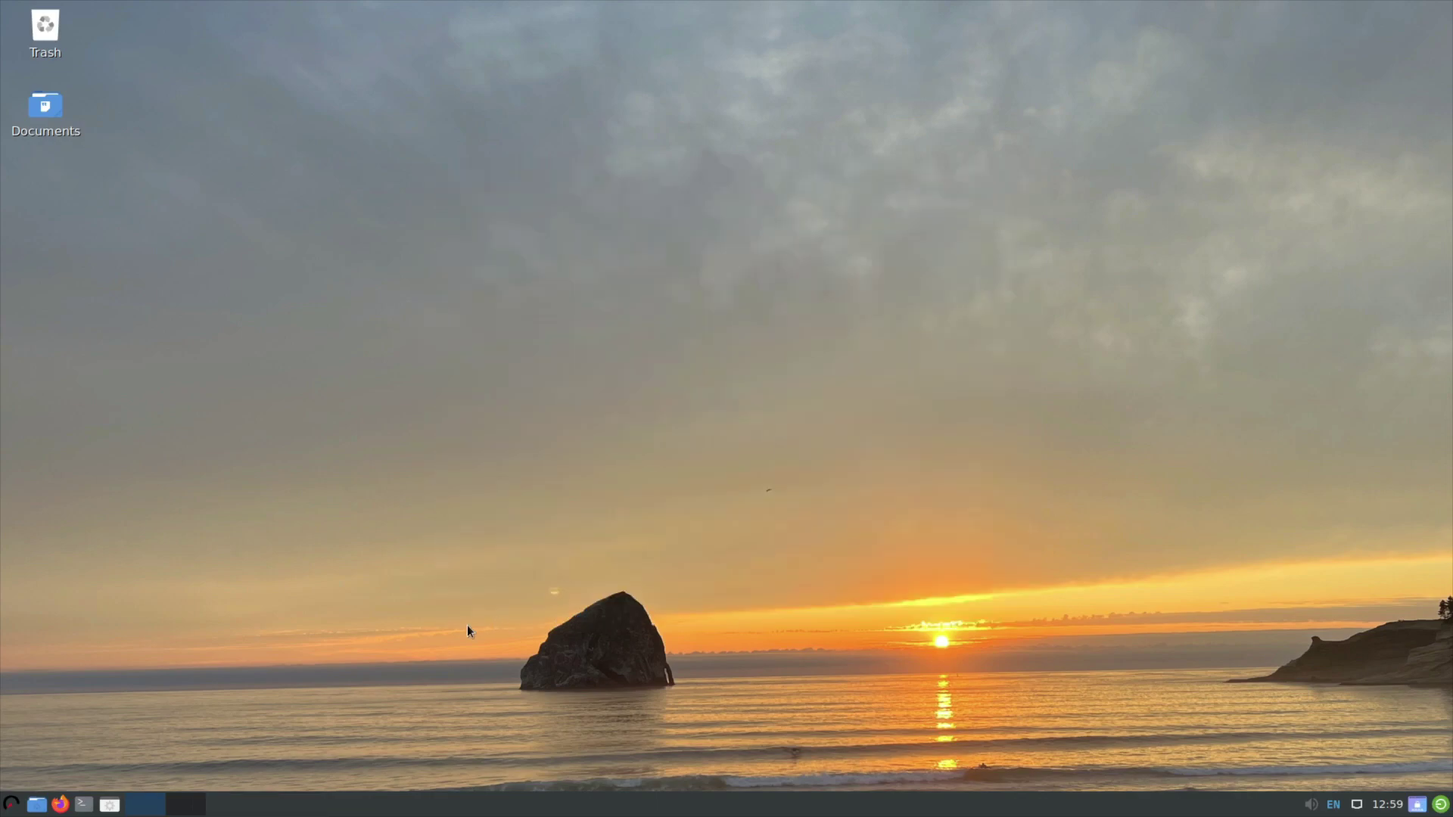
click(5, 803)
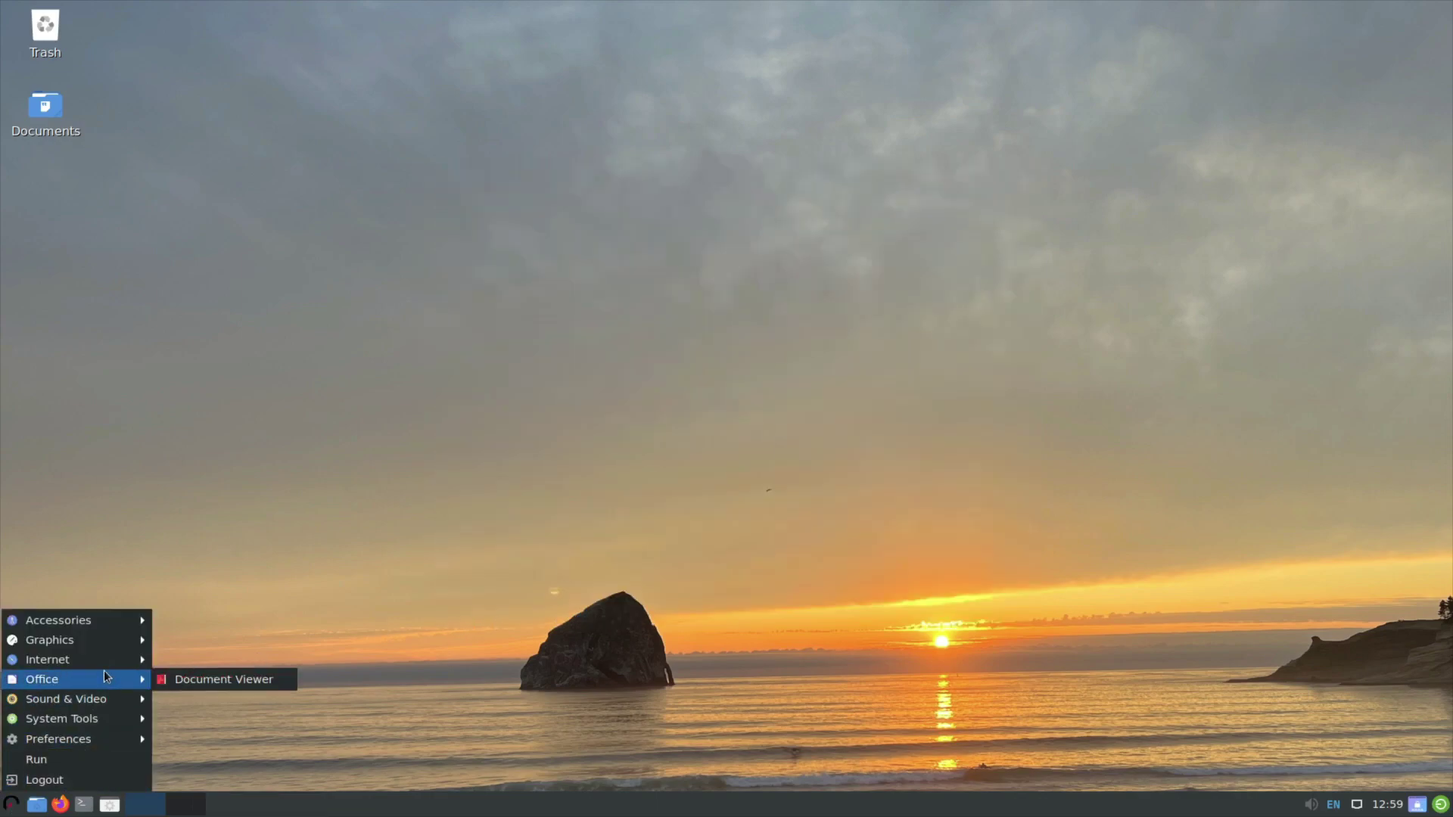
mouse_move(100, 699)
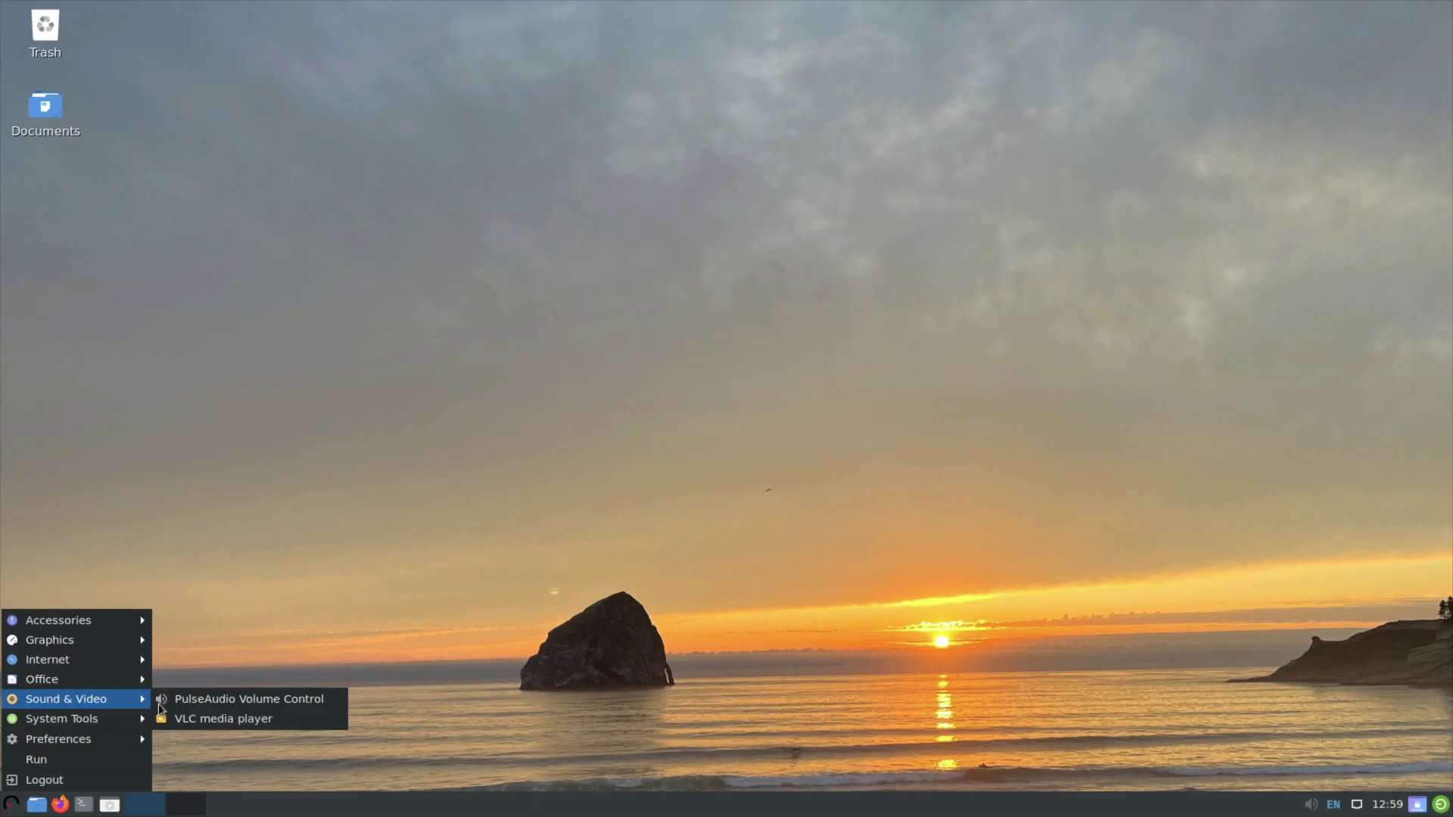
click(214, 717)
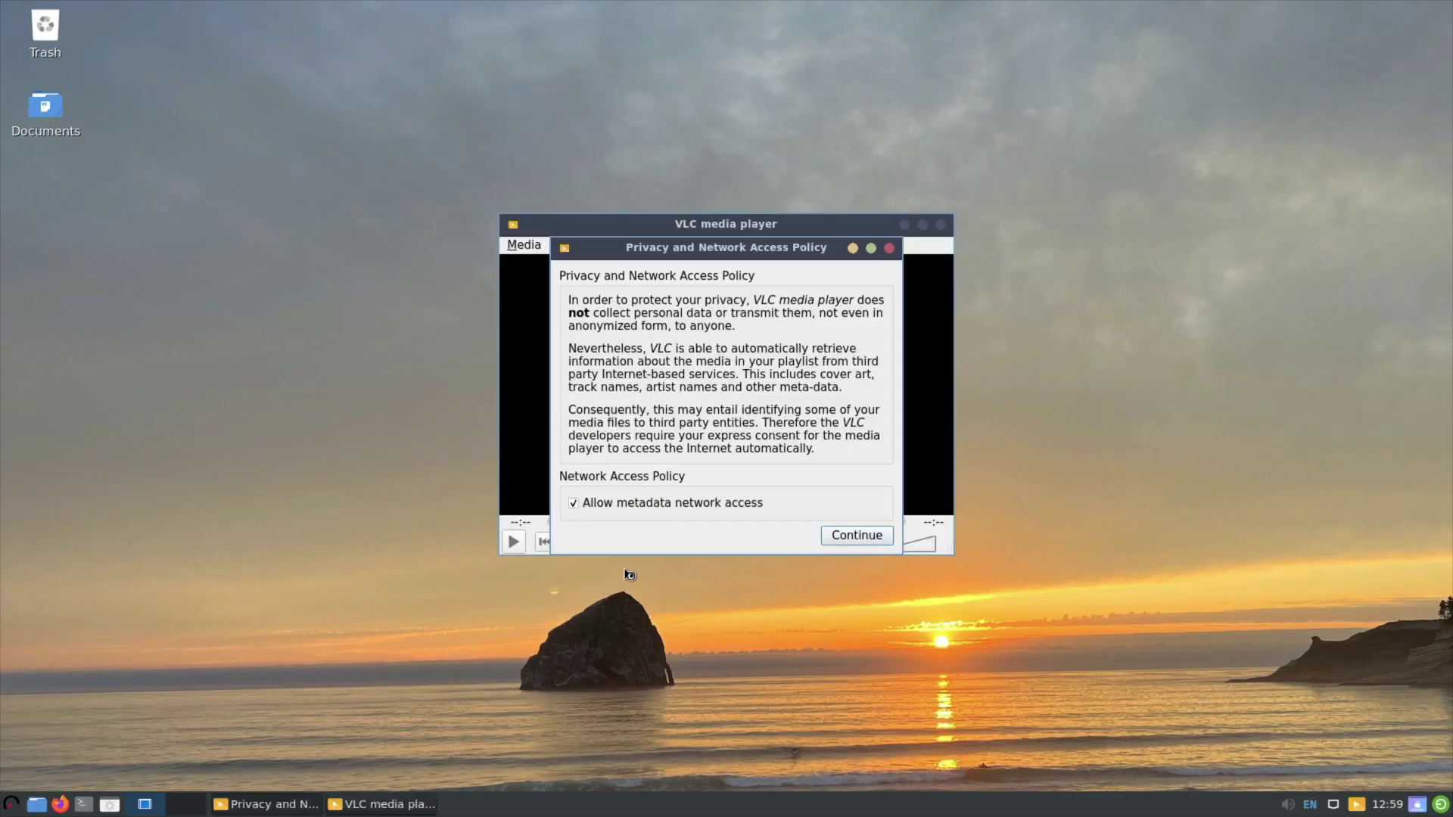
click(840, 535)
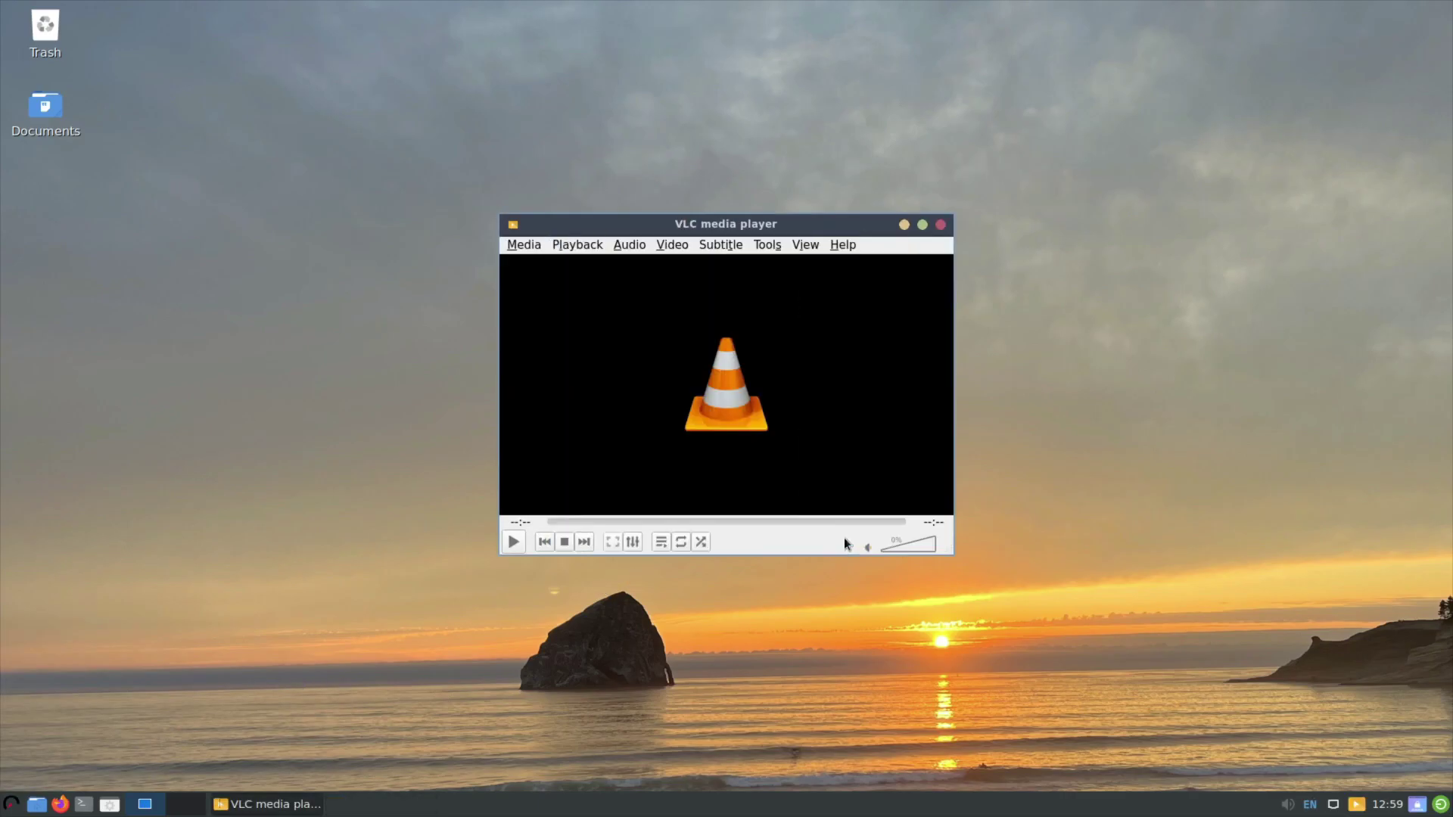
click(941, 224)
Open Desktop Preferences from the desktop's right-click menu.
right_click(631, 292)
right_click(608, 261)
right_click(608, 260)
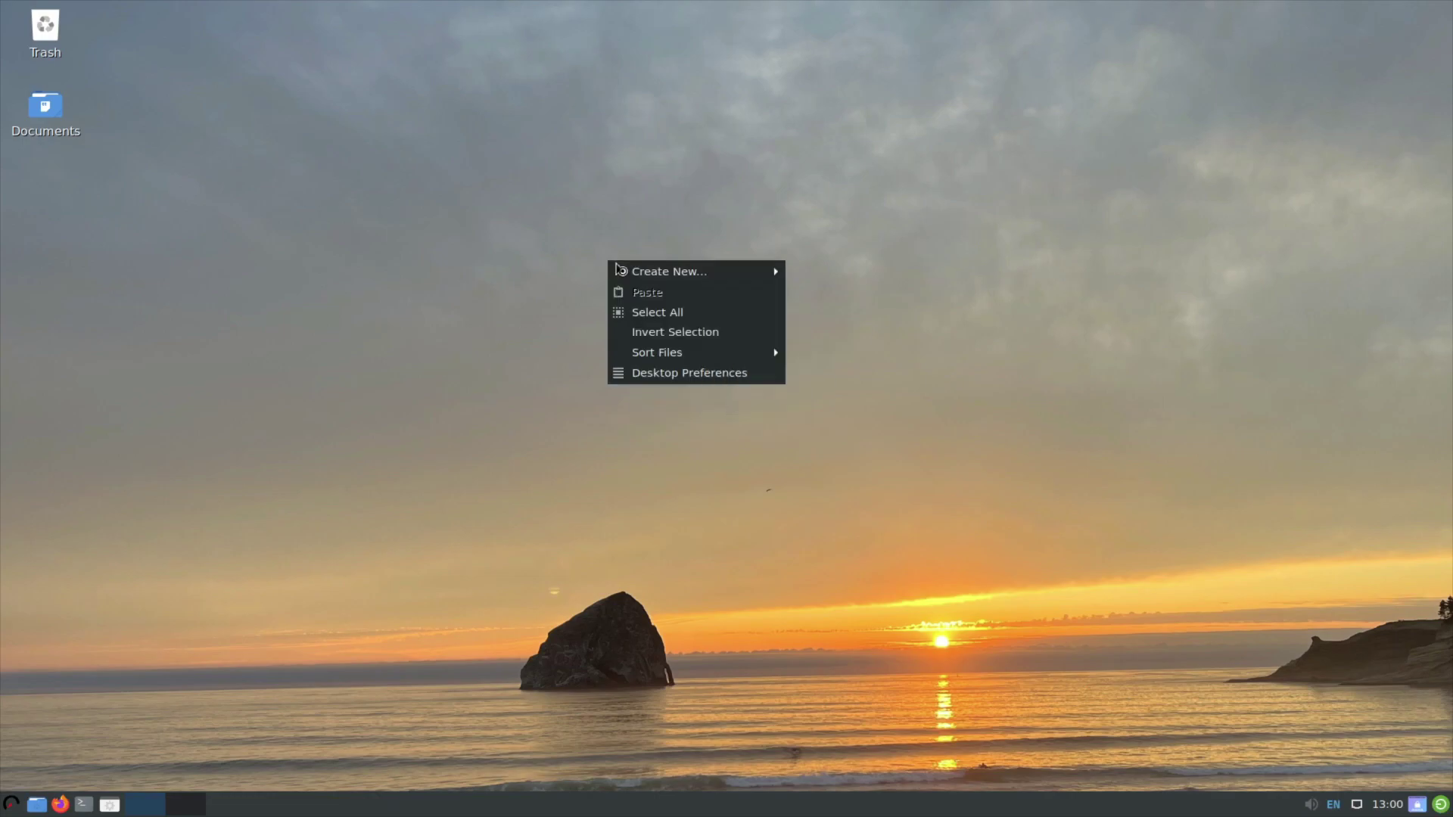
click(692, 373)
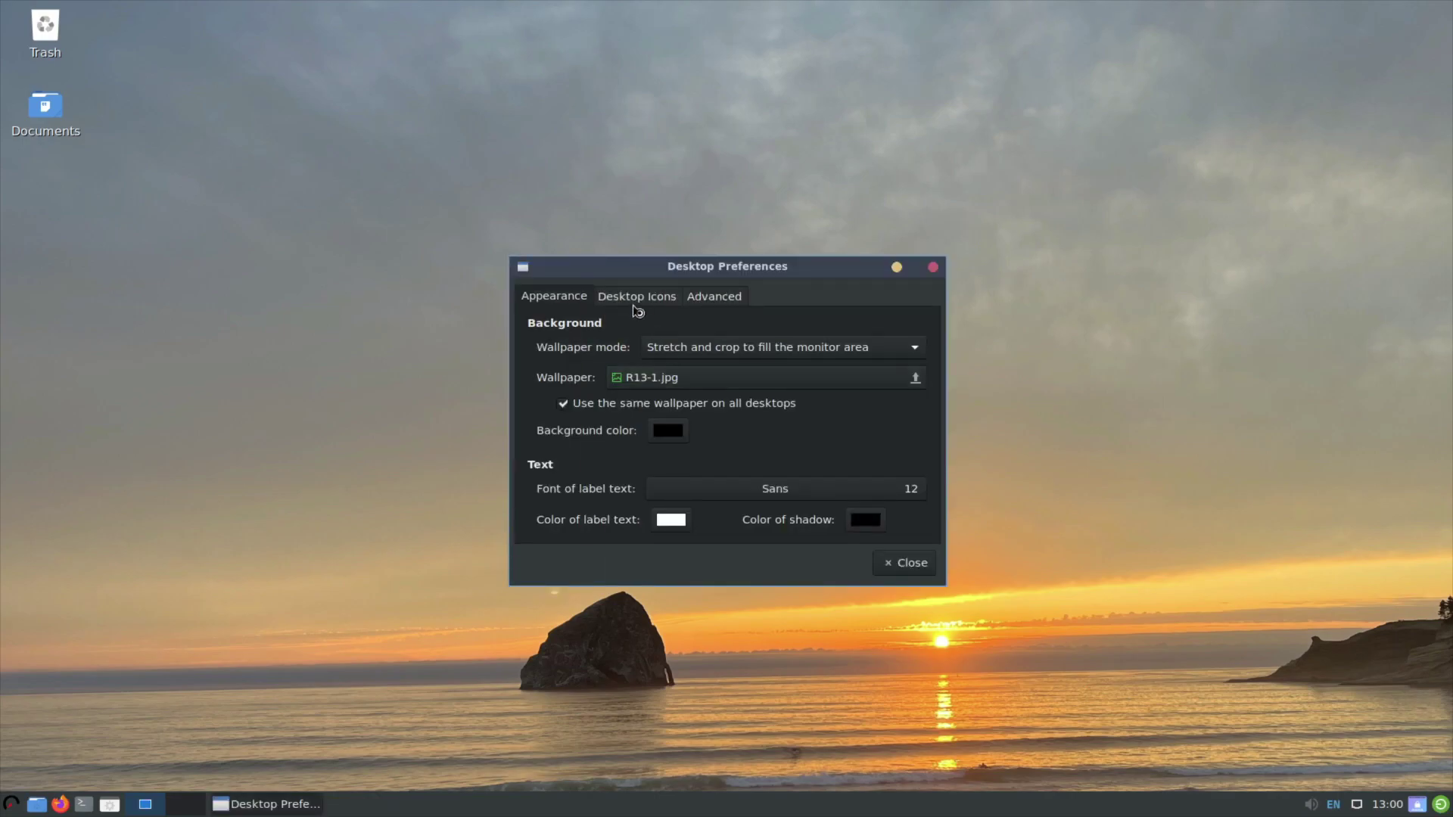
Preview wallpapers like R13-1.jpg, bg-R13.jpg, back5.jpg and watt1crop.jpg, then apply splash.png.
click(889, 384)
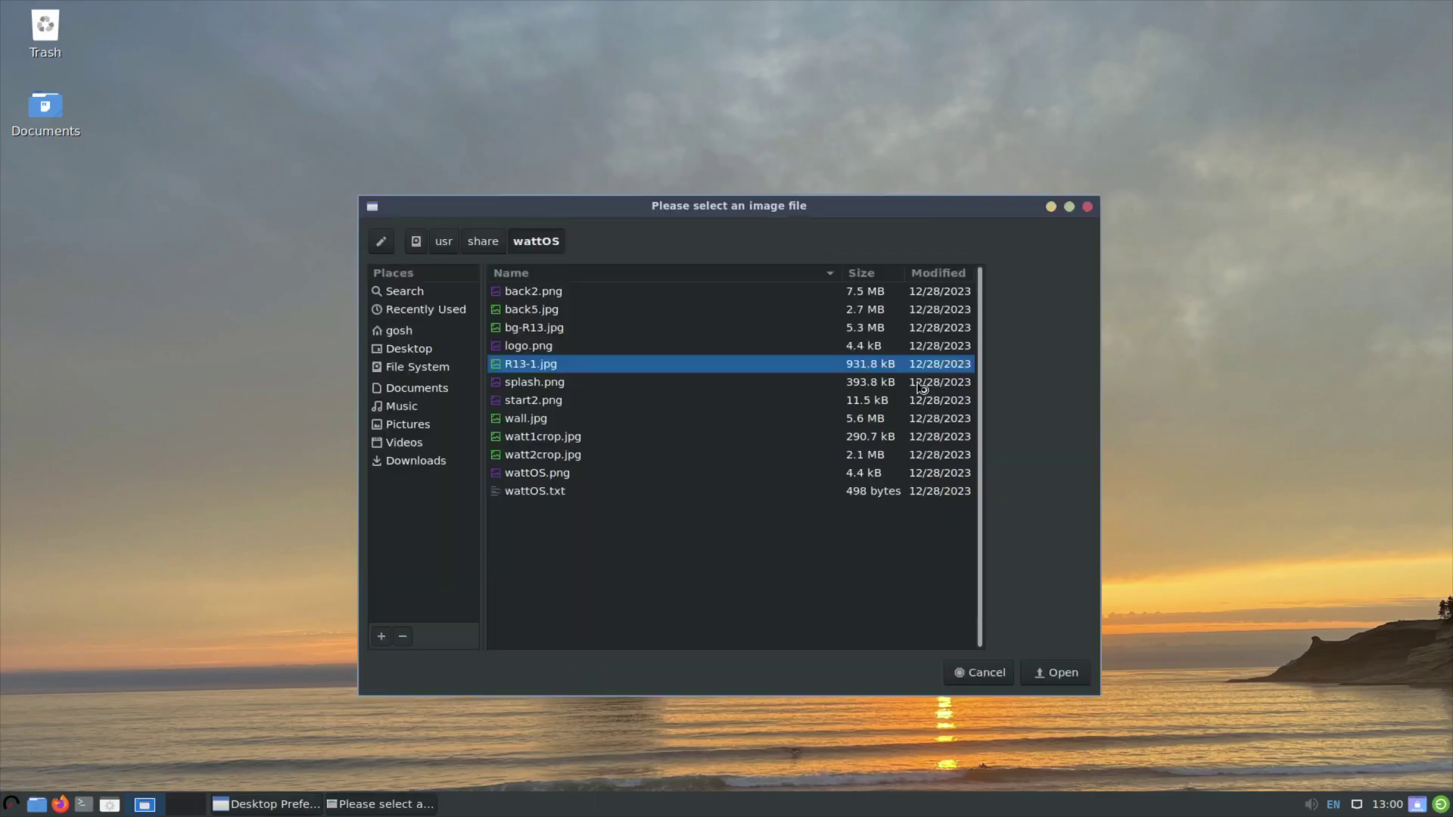
click(580, 383)
click(578, 364)
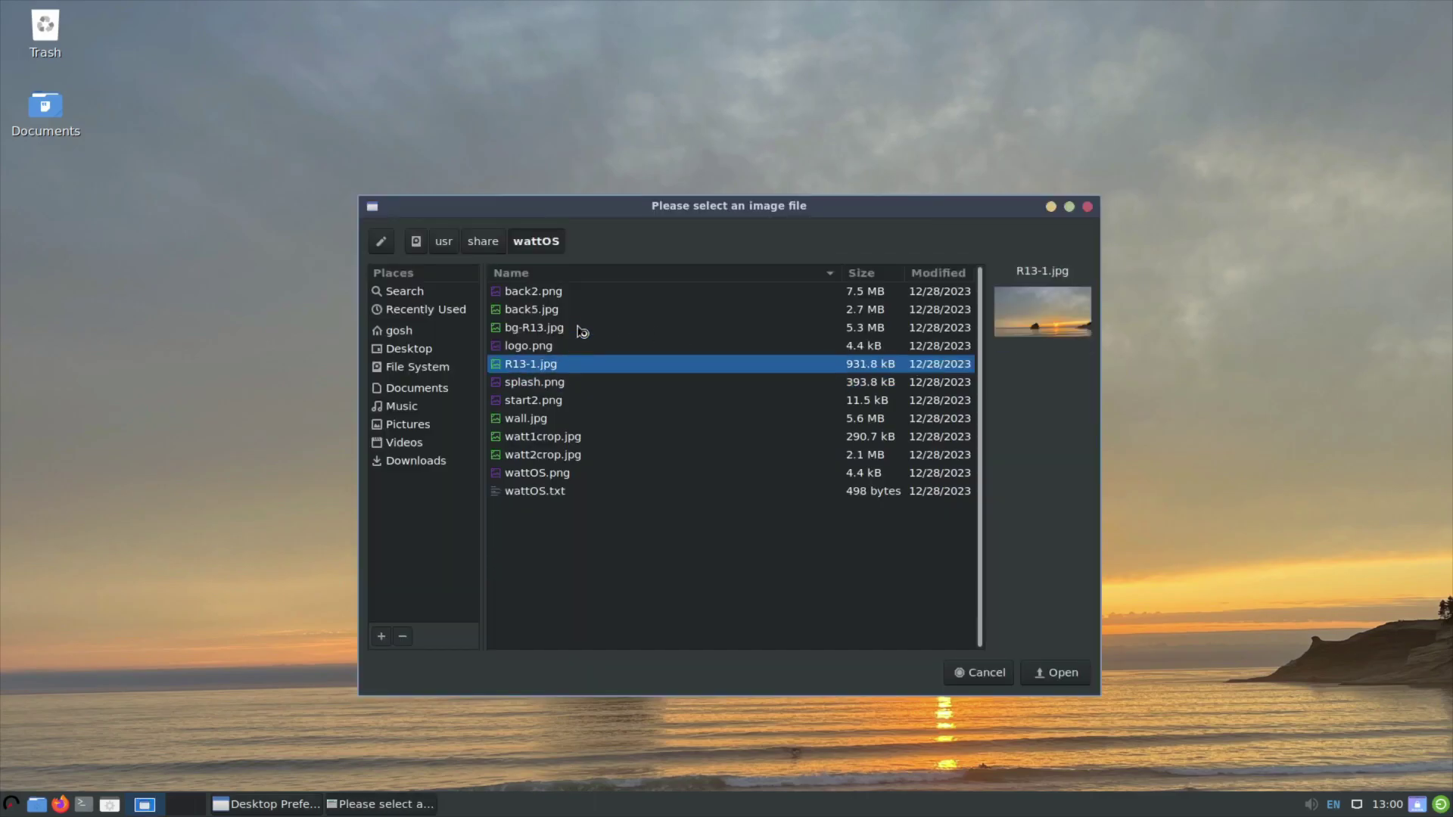
click(588, 328)
click(589, 308)
click(588, 291)
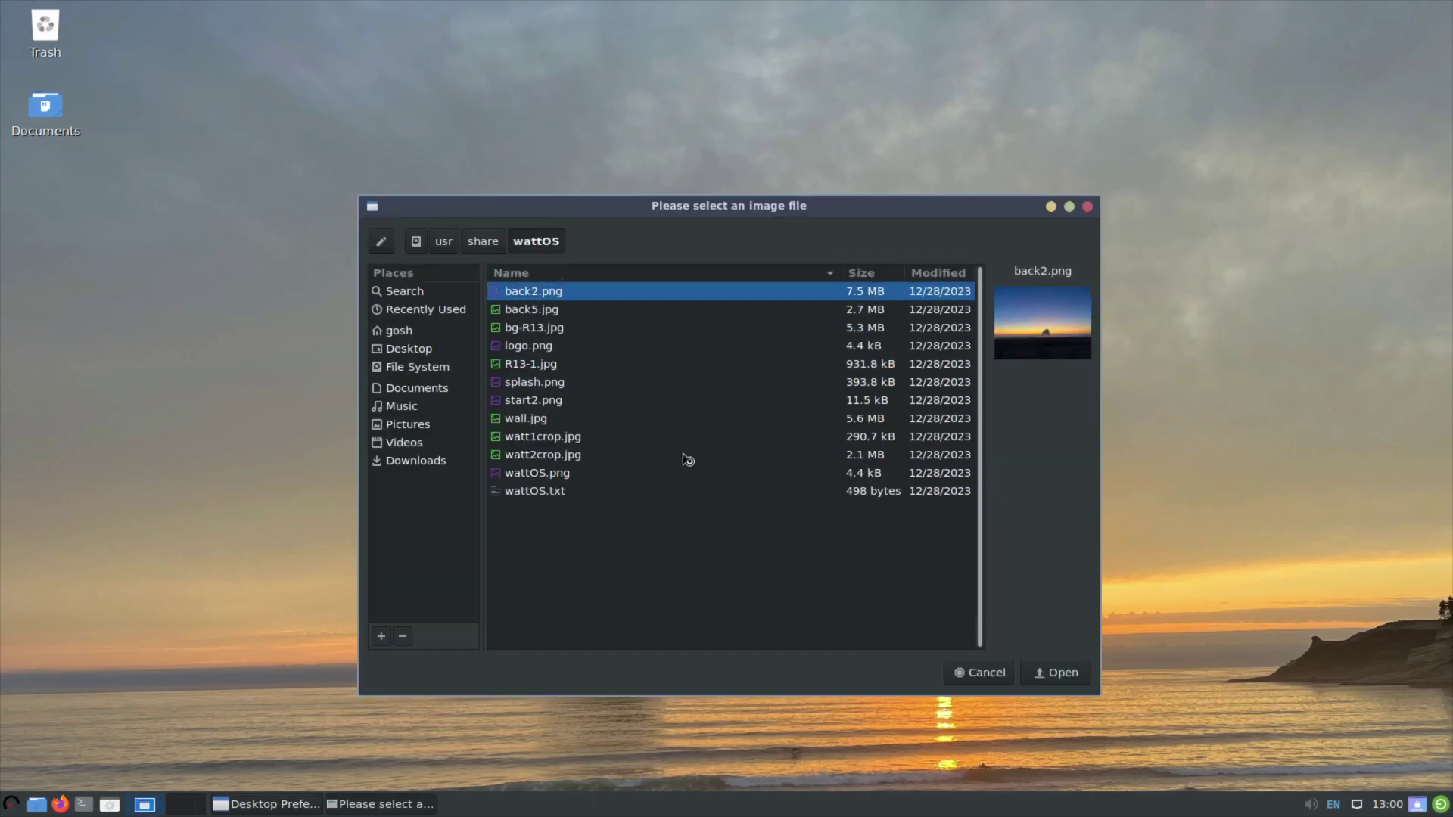
click(636, 442)
click(608, 457)
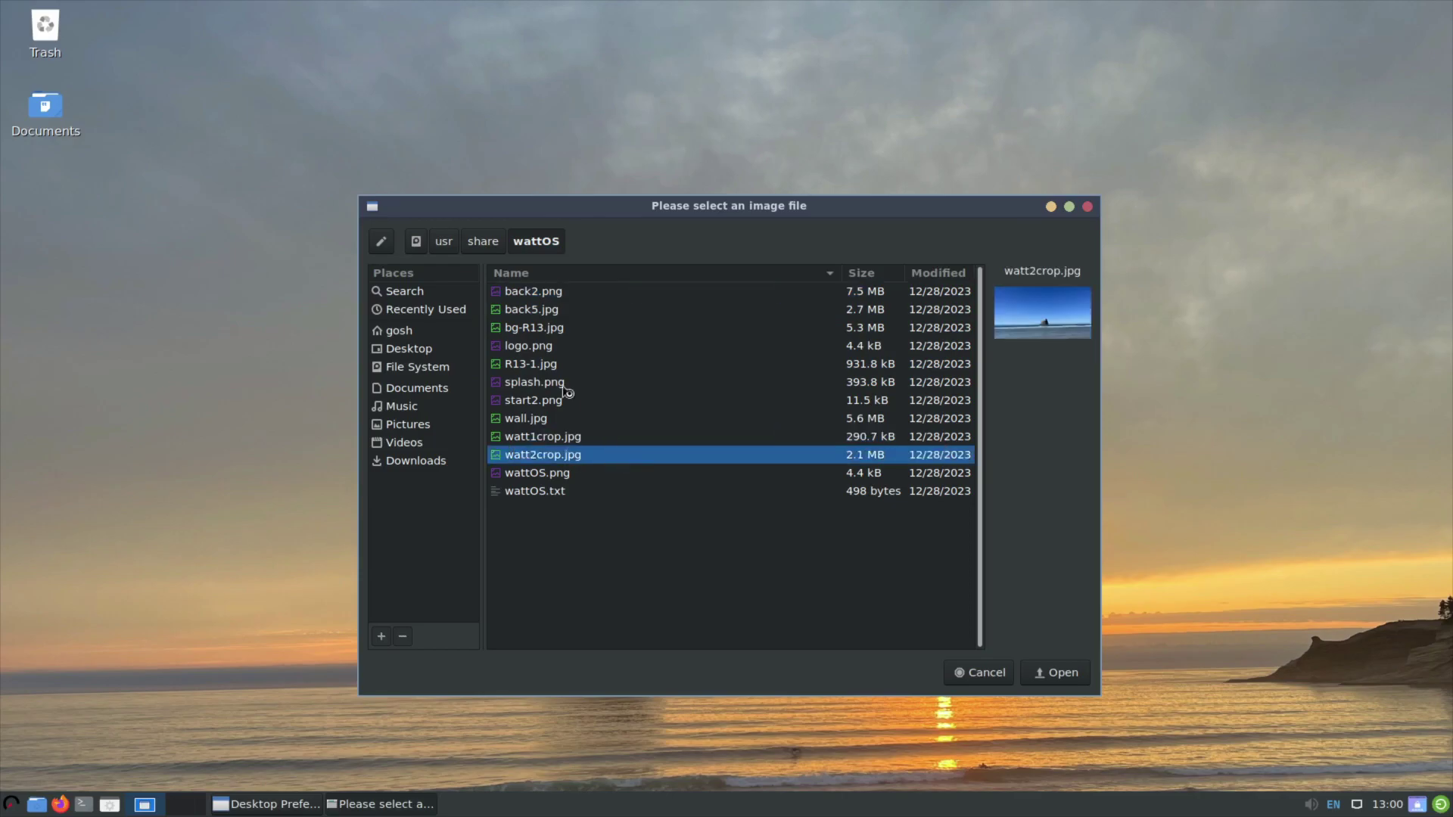
click(563, 390)
click(565, 402)
click(570, 384)
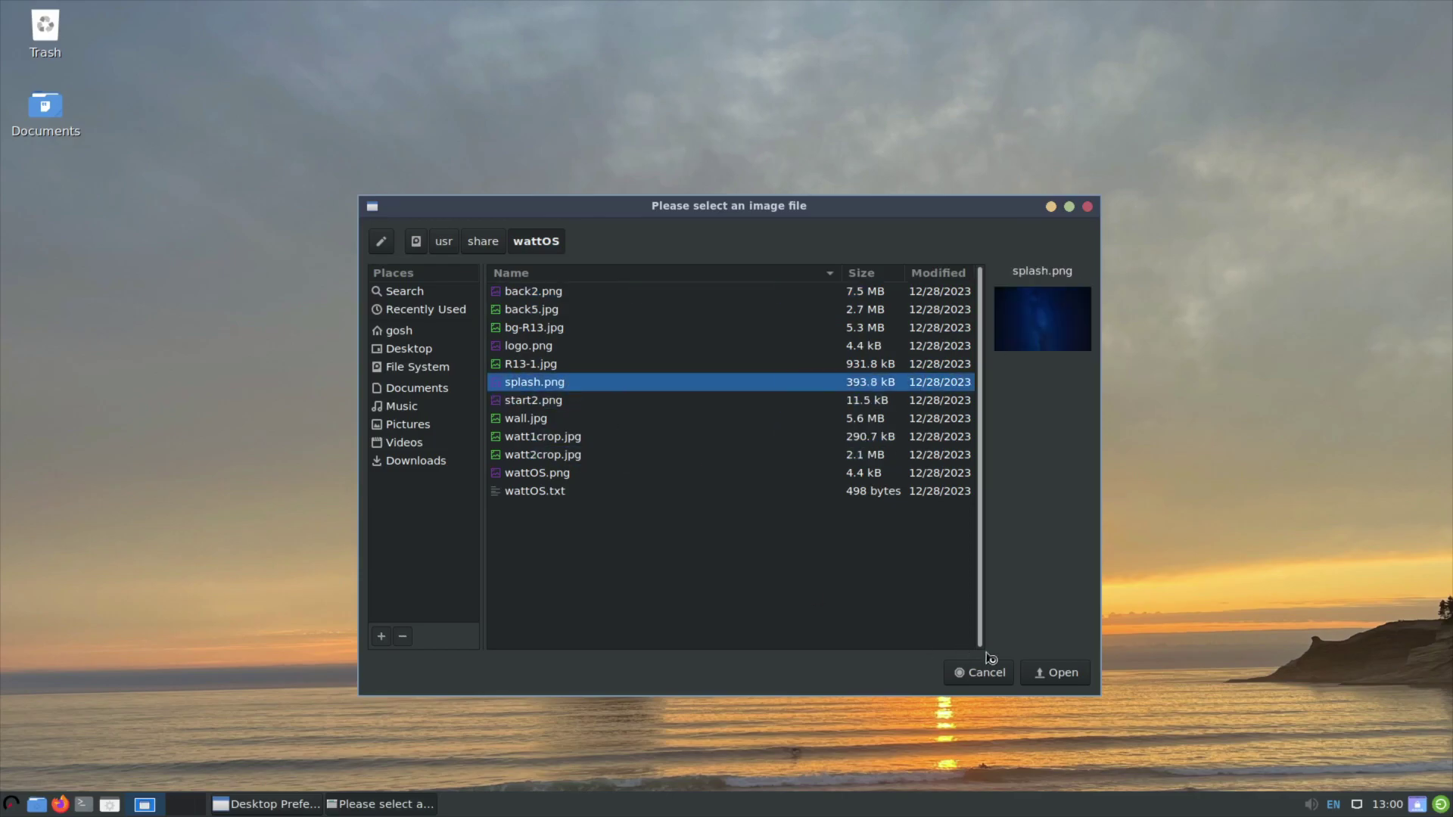
click(1054, 674)
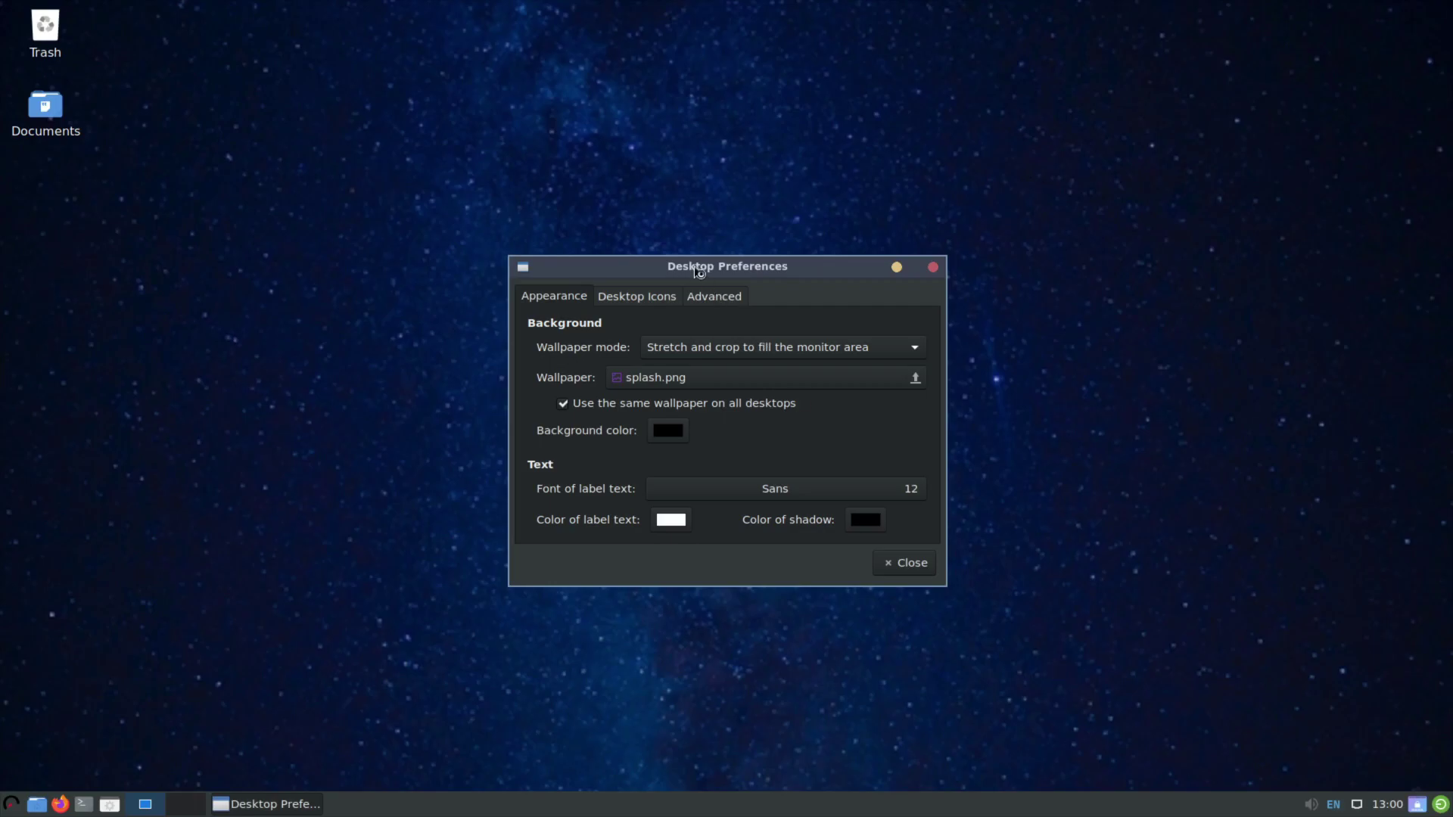
Change the wallpaper to the mountain image wall.jpg.
drag(700, 273, 674, 299)
click(826, 389)
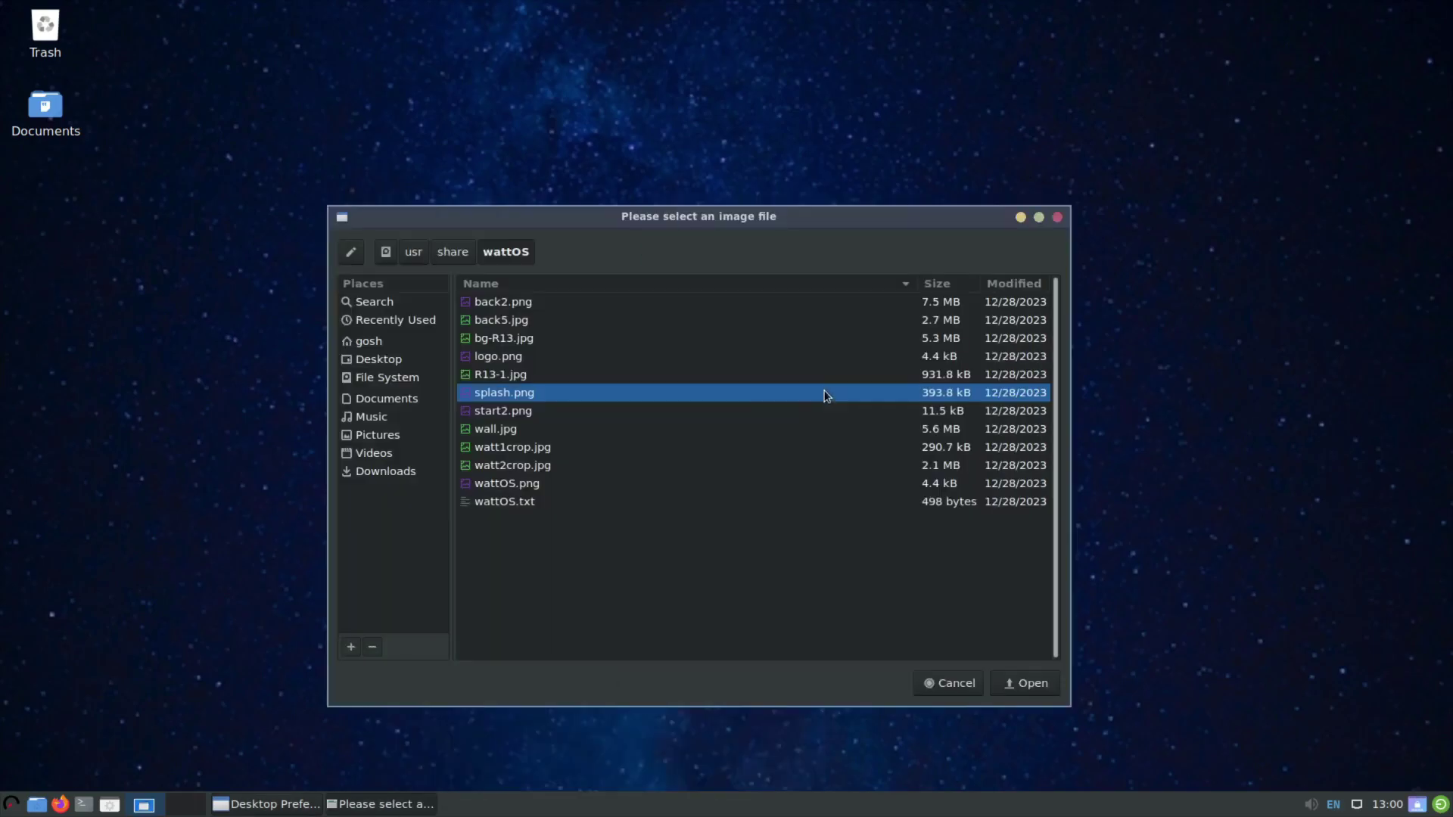
click(555, 412)
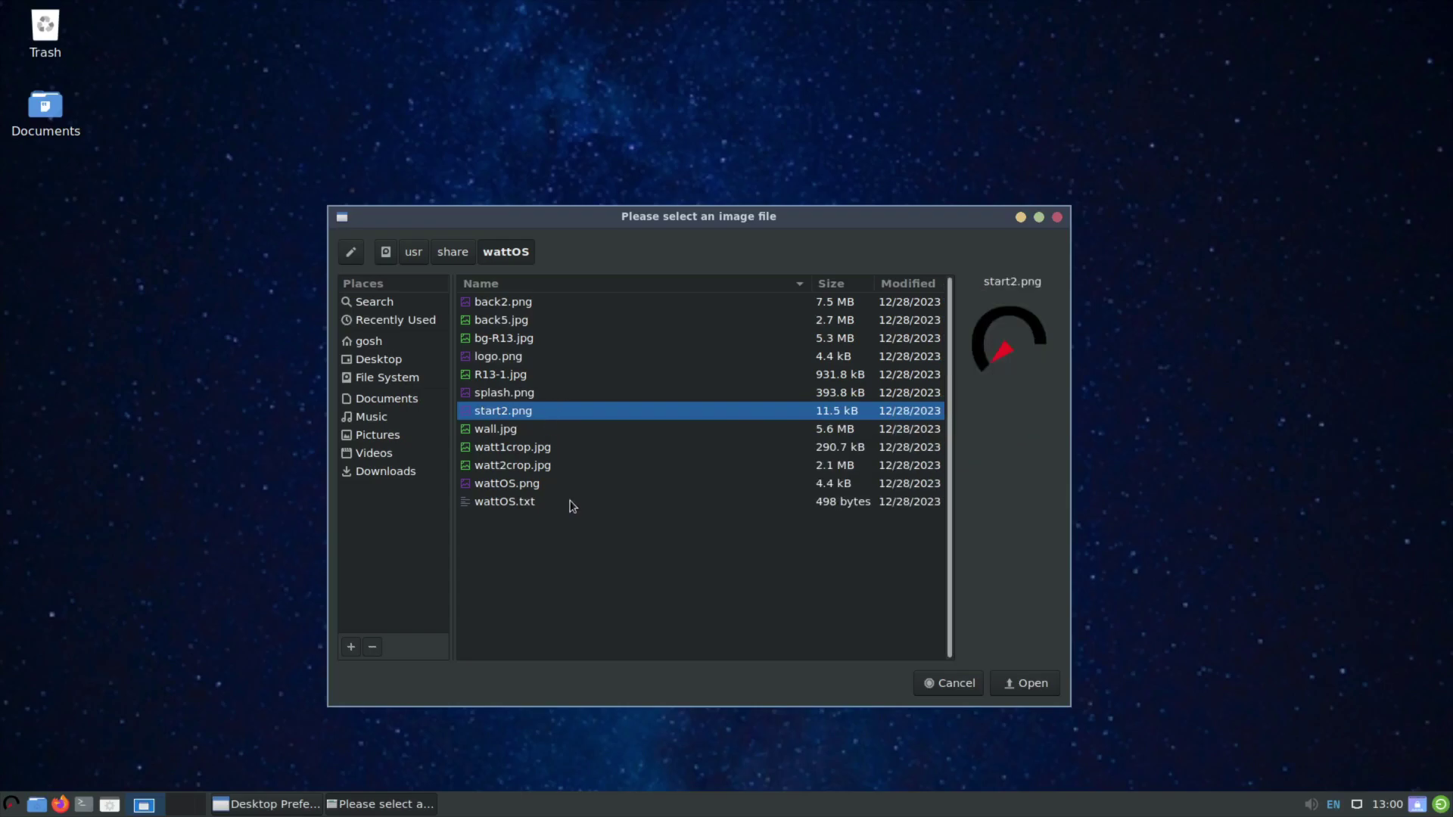
click(627, 430)
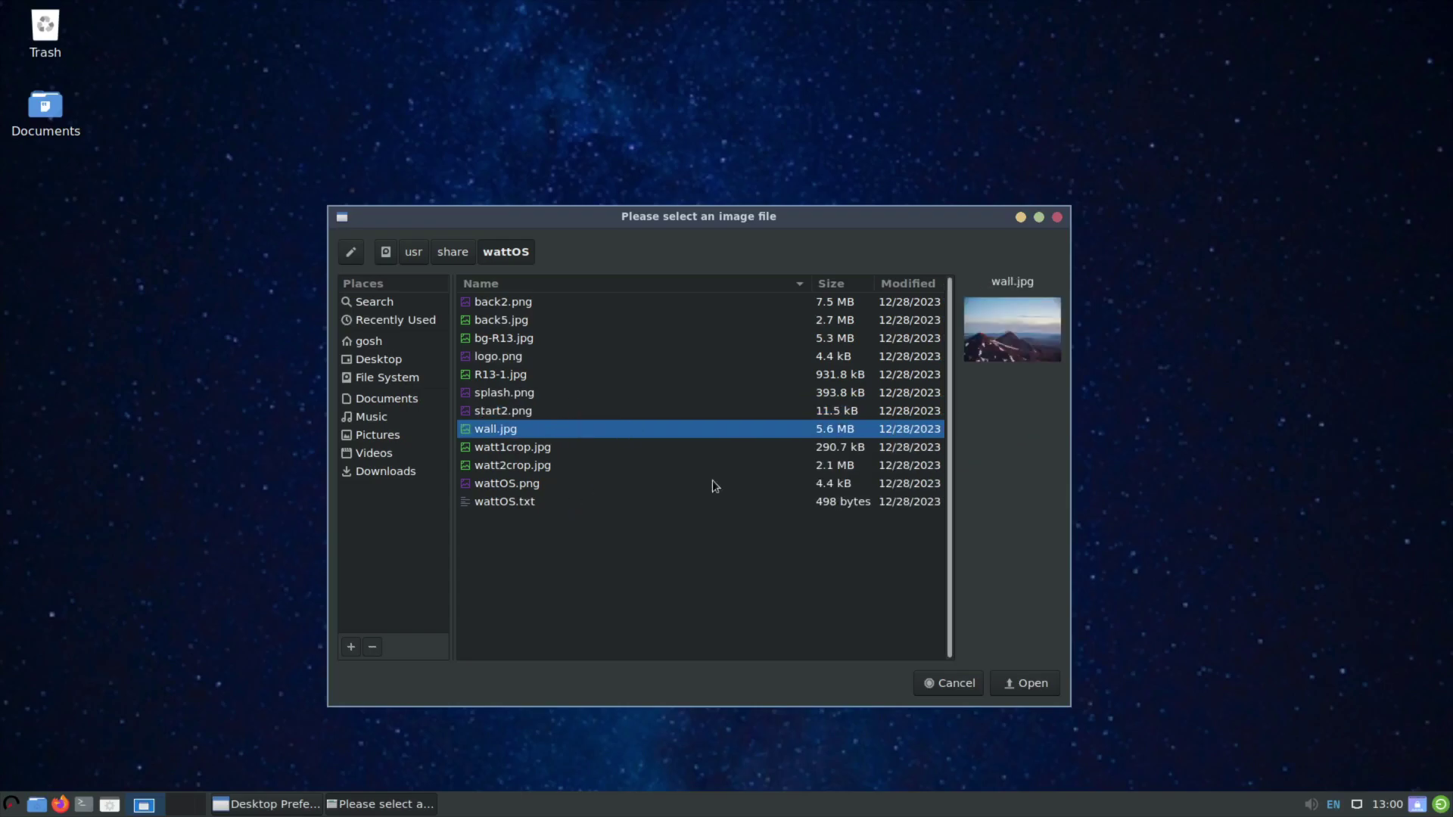
click(1033, 683)
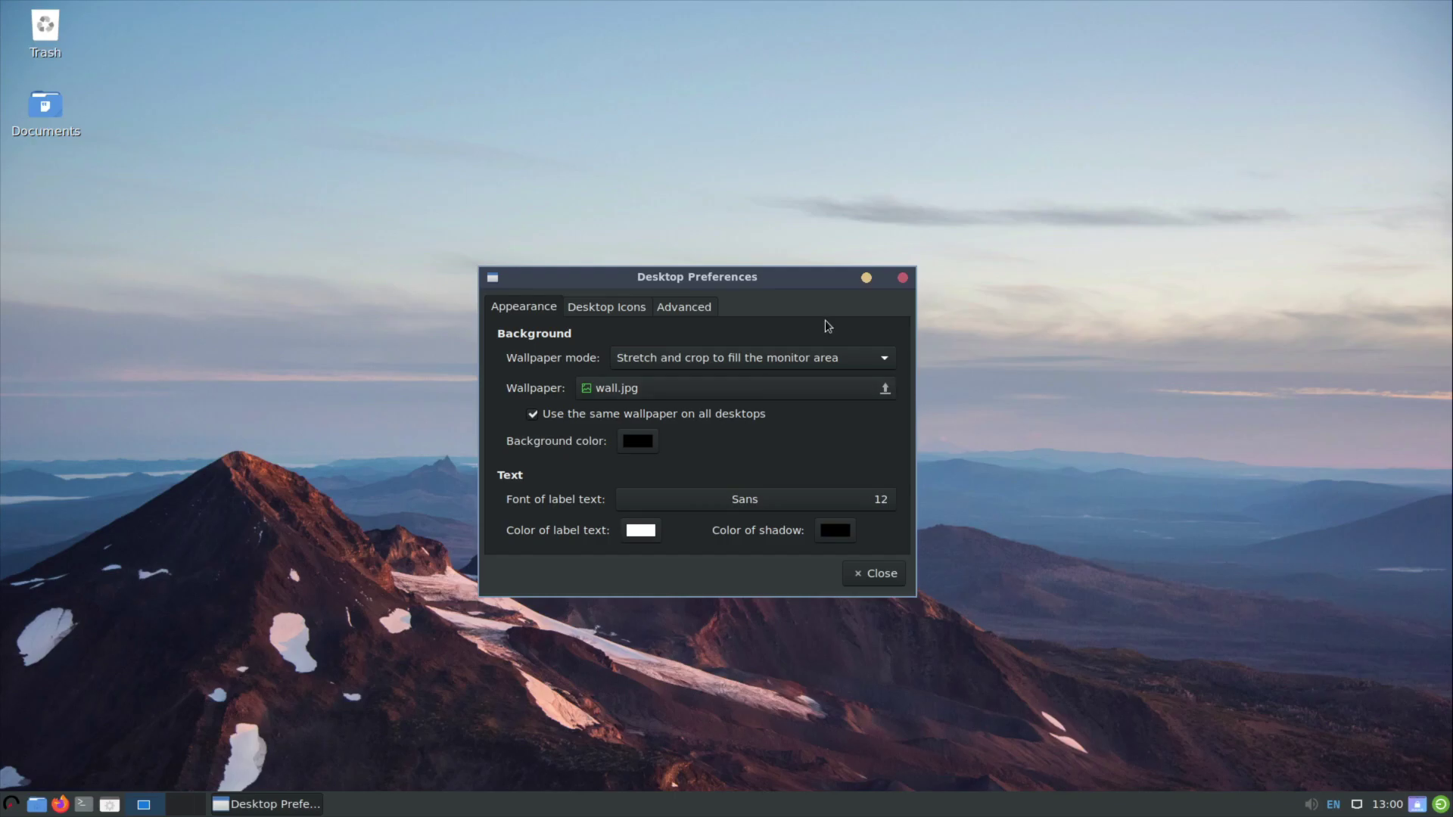
Look over the Desktop Icons and Advanced options, then close Desktop Preferences.
click(612, 310)
click(686, 310)
click(581, 313)
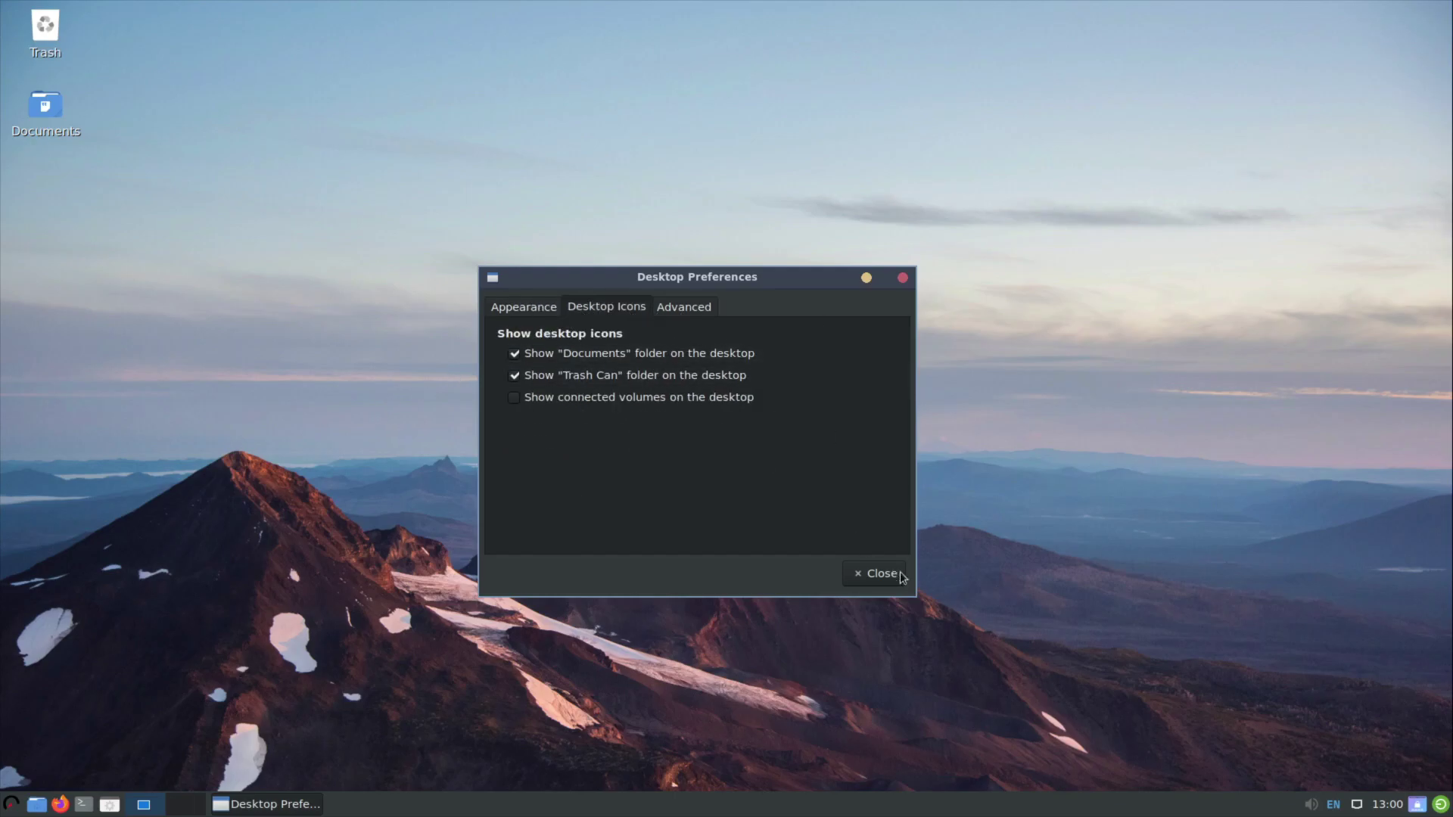
click(874, 582)
Open Customize Look and Feel from the applications menu.
right_click(705, 366)
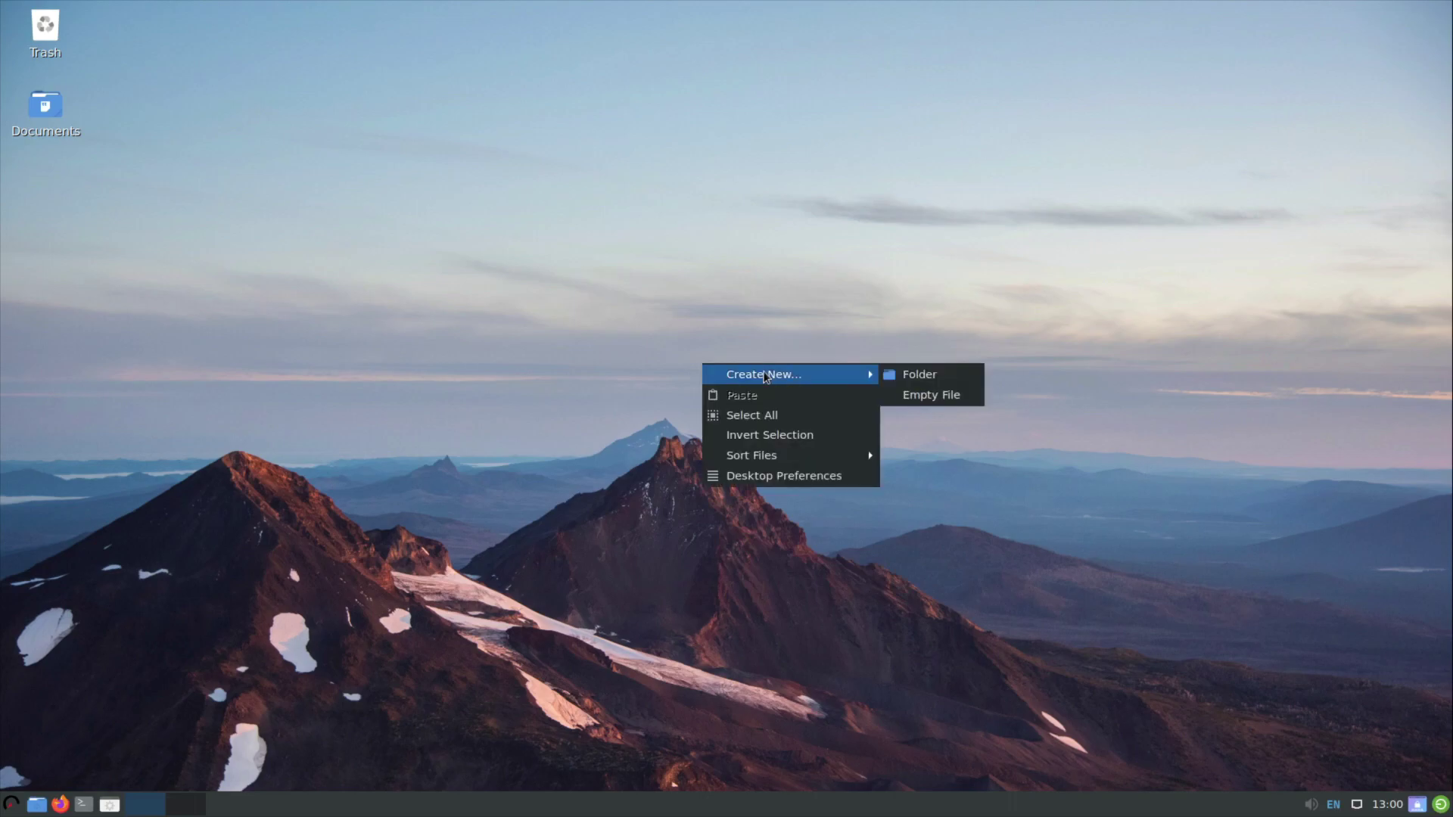
mouse_move(812, 465)
click(274, 430)
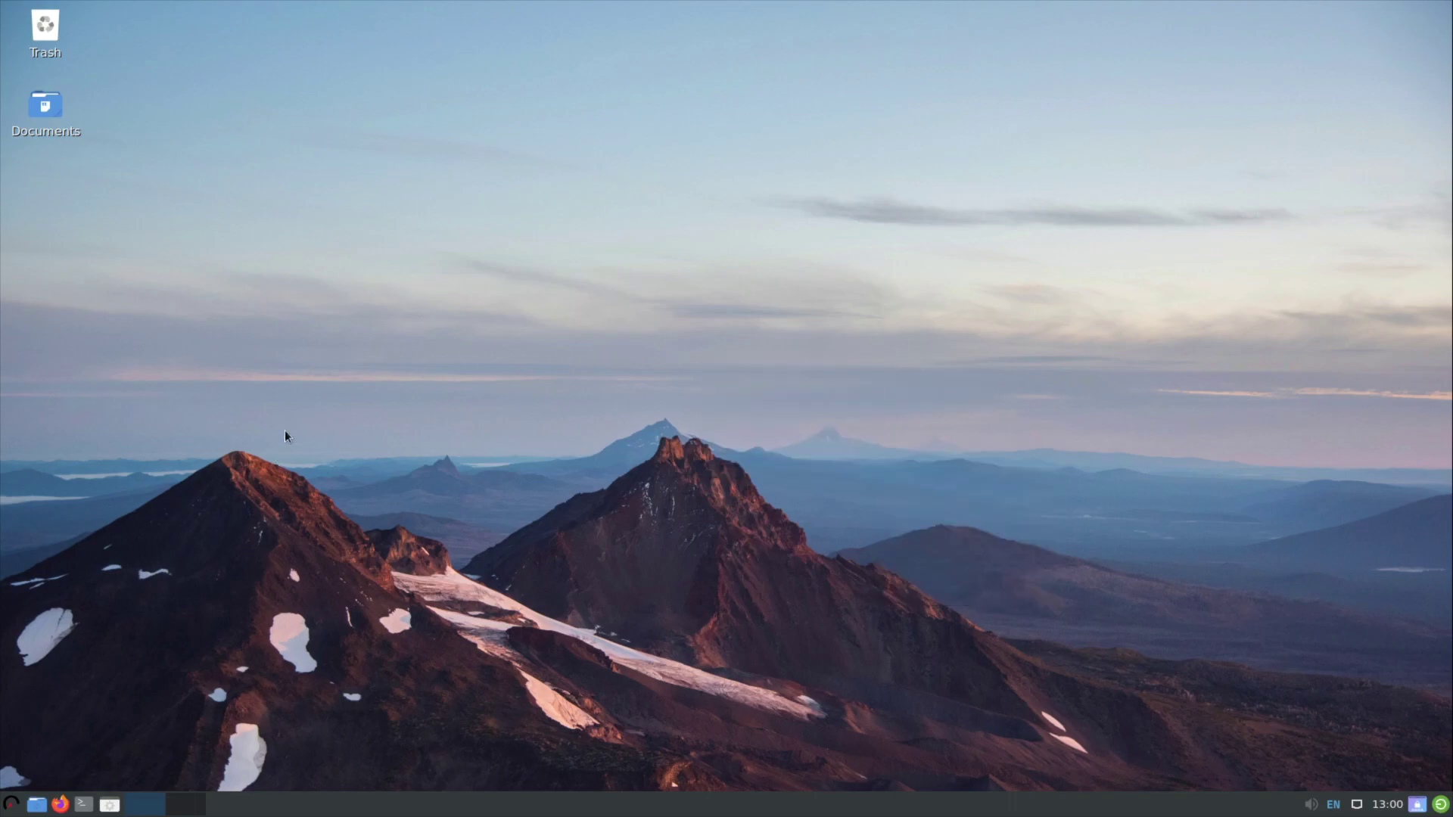
click(9, 810)
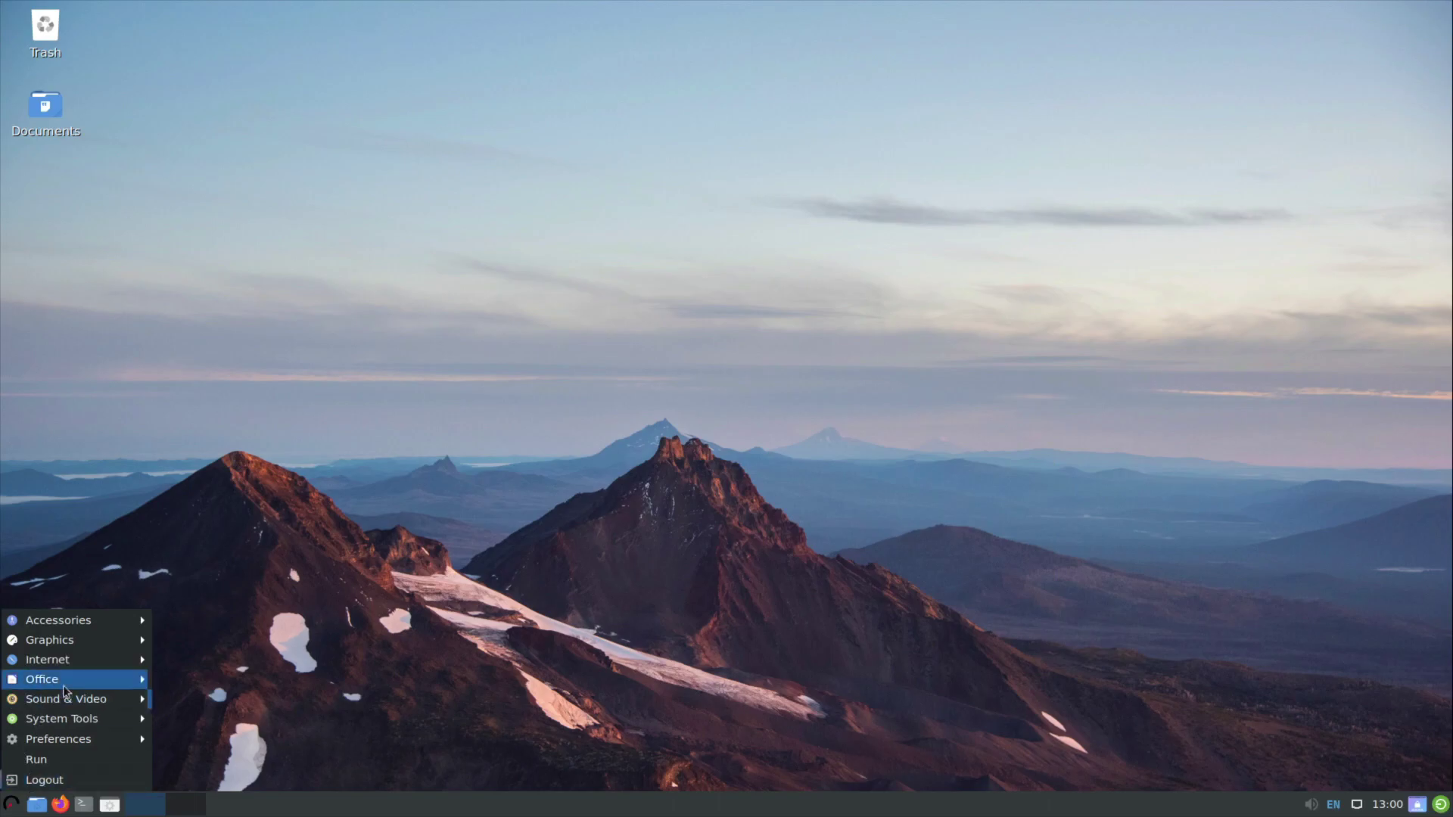
mouse_move(82, 740)
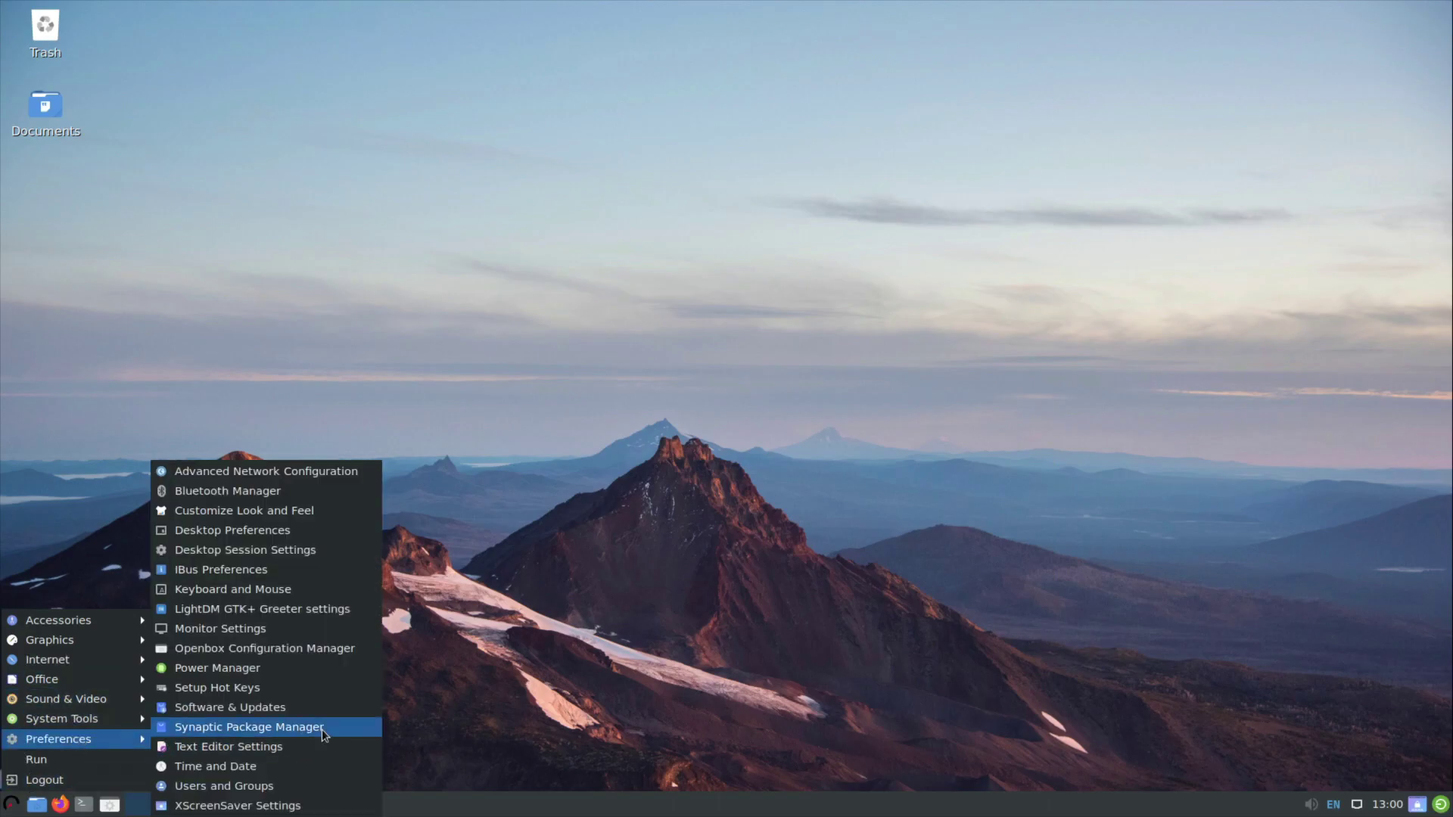
click(236, 520)
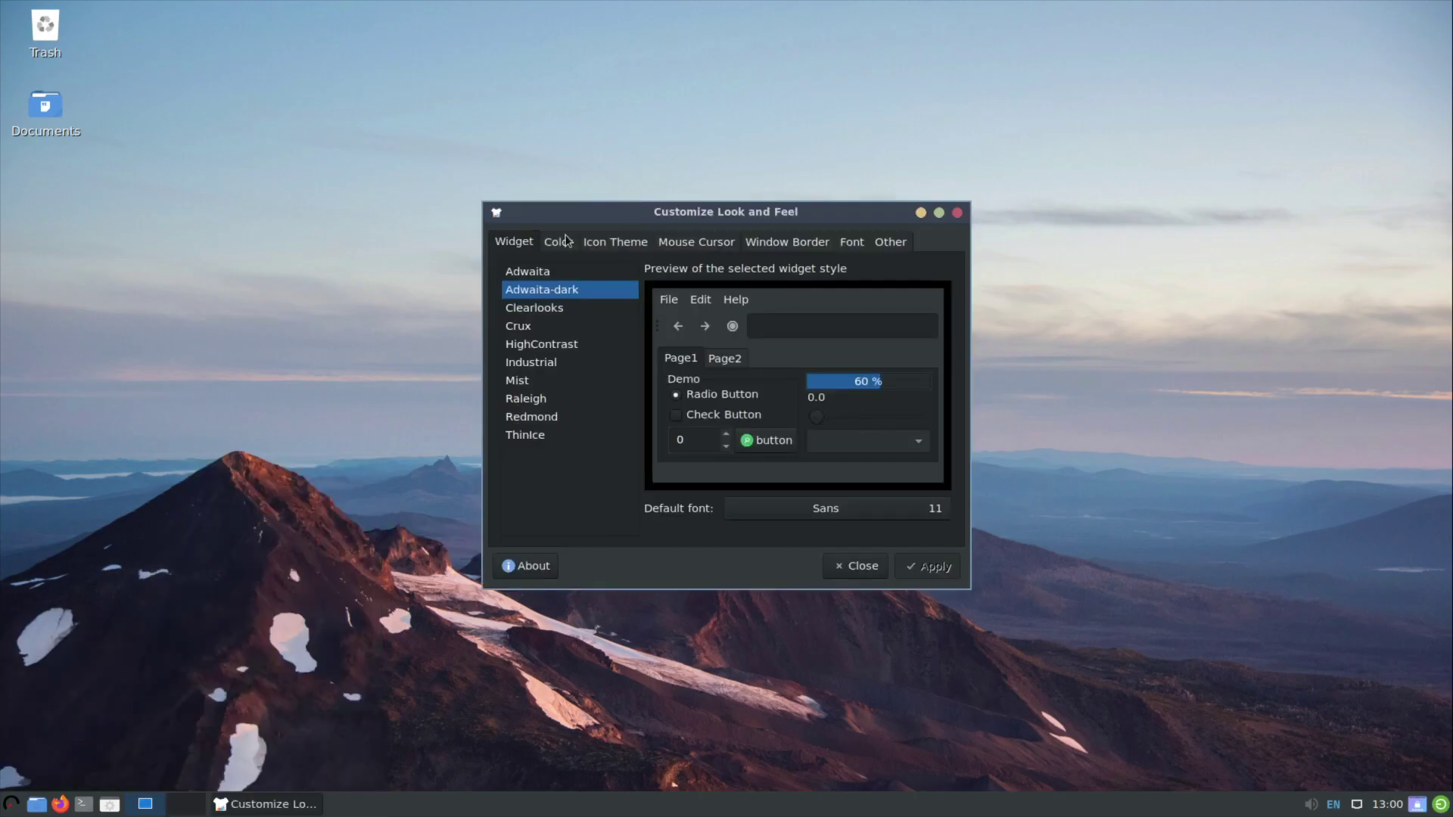
Select and apply the Redmond widget theme, then view the Color settings.
click(565, 241)
click(513, 242)
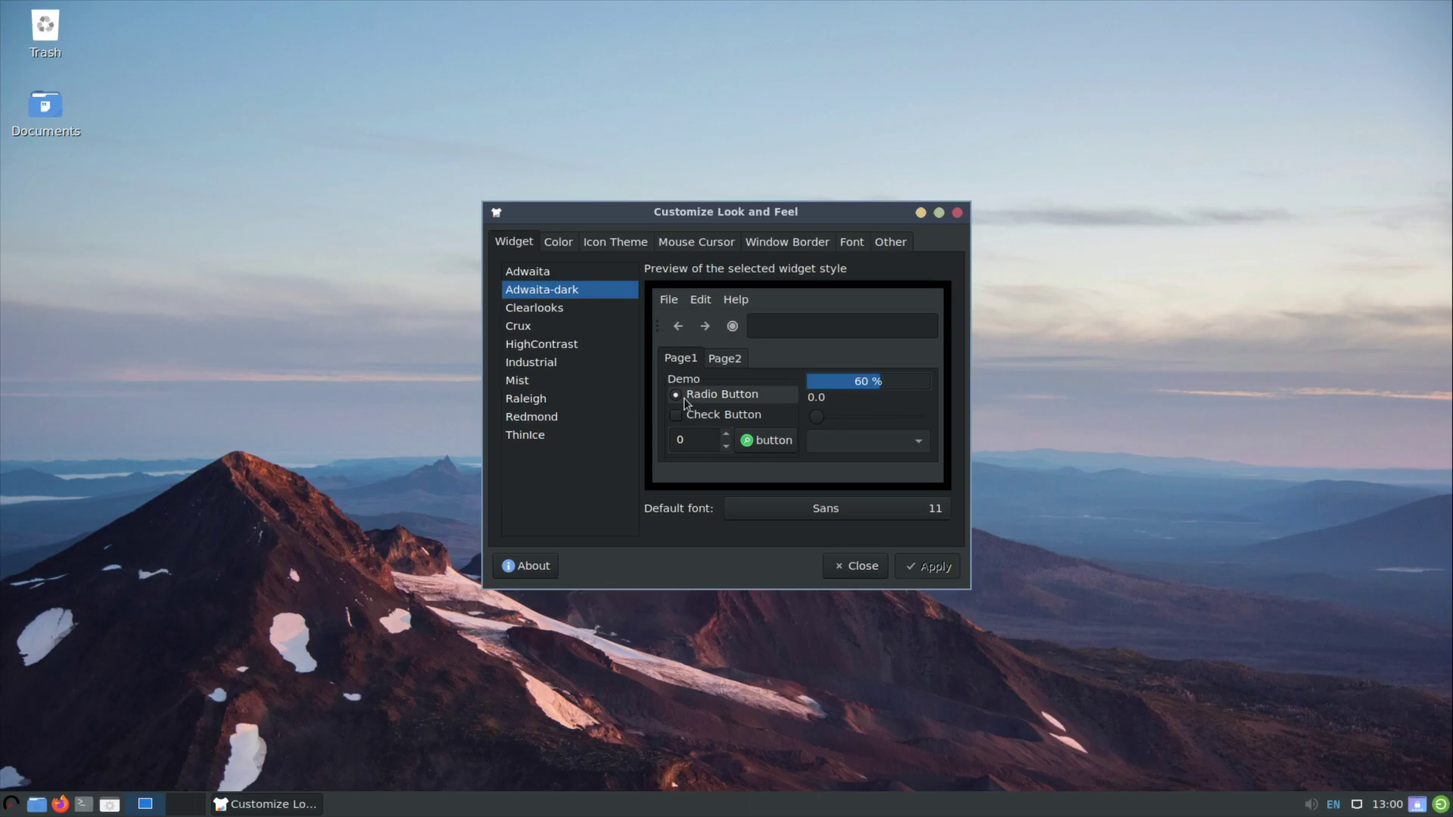
click(541, 420)
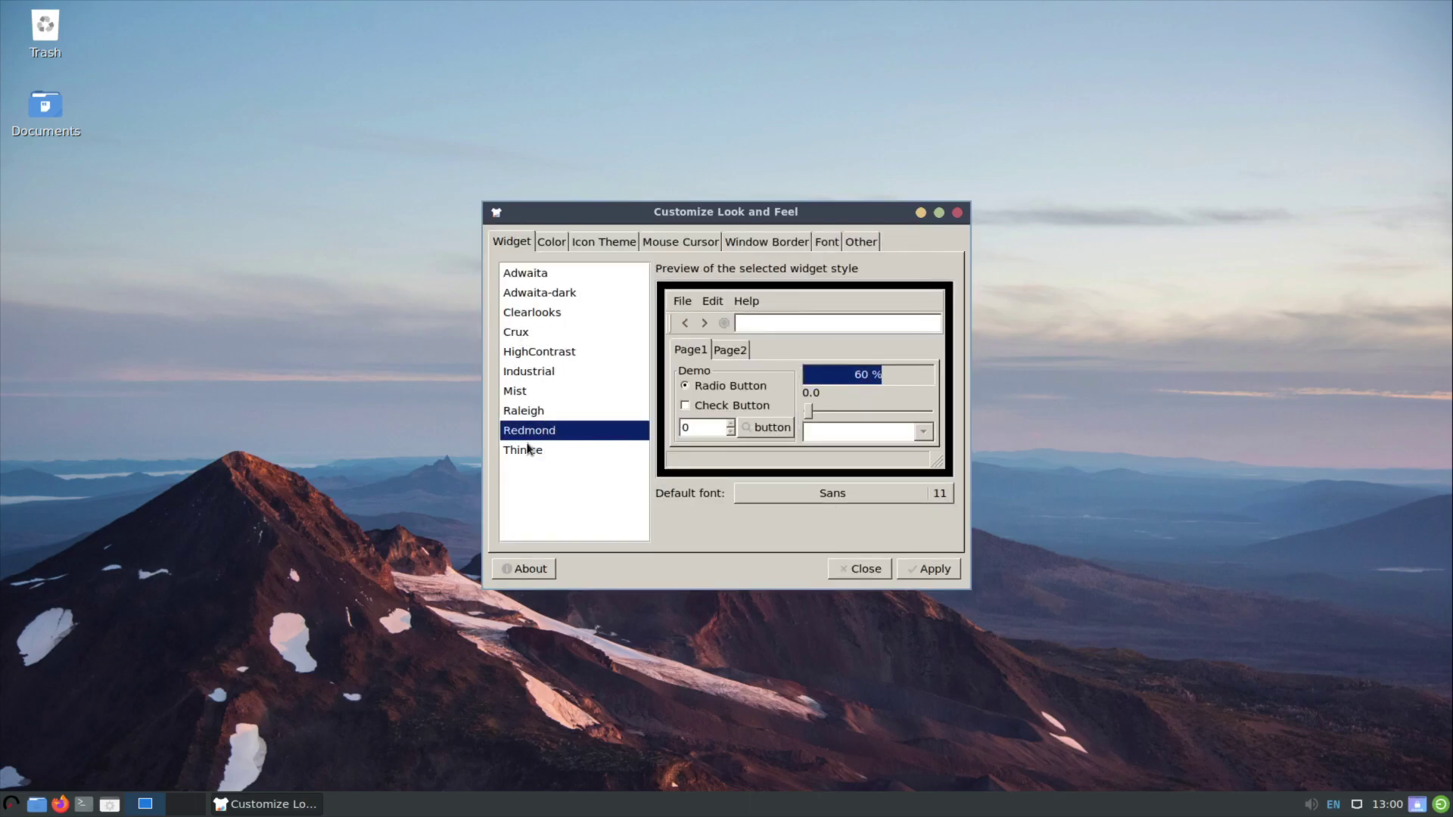
click(933, 568)
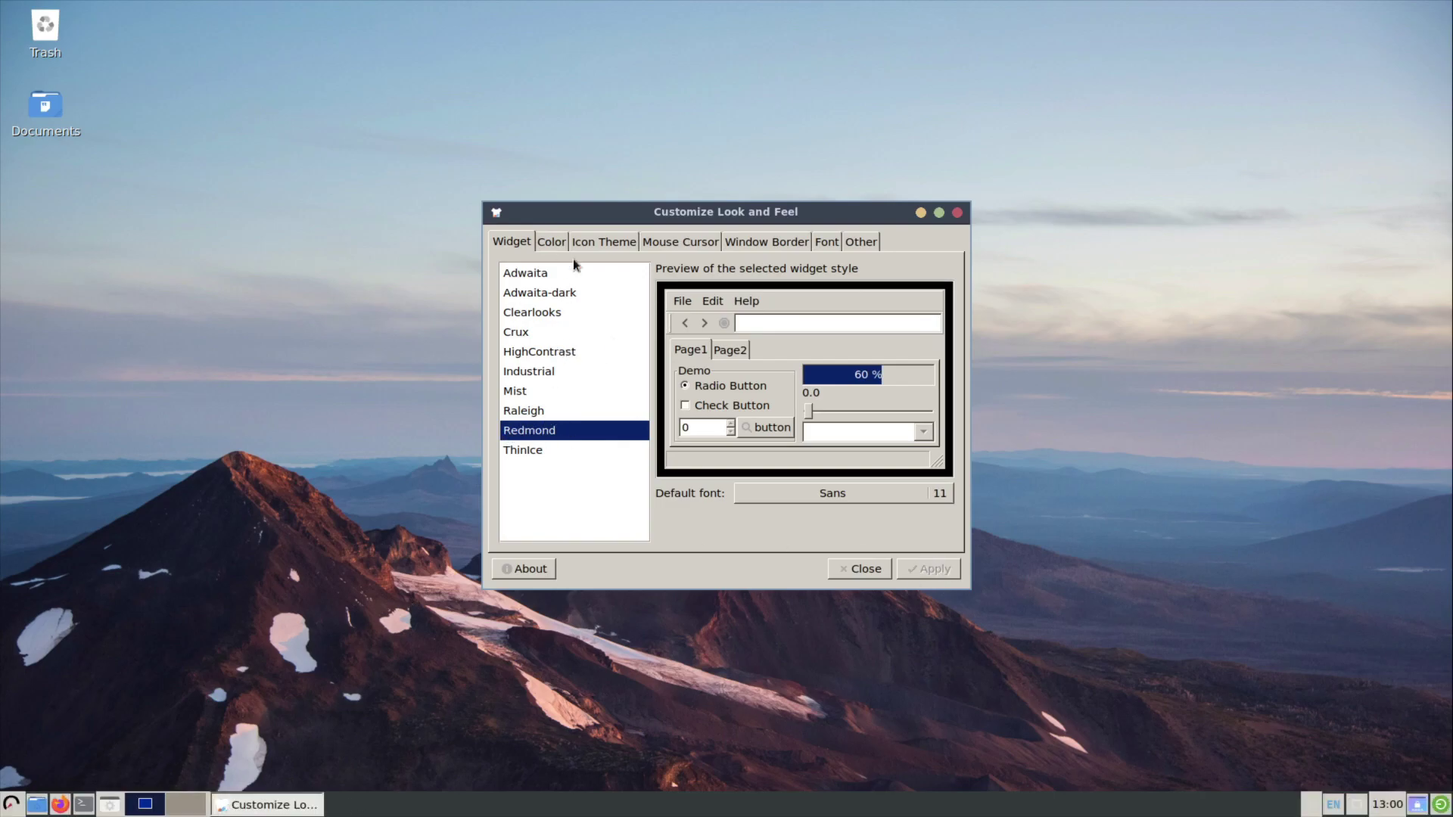
click(550, 244)
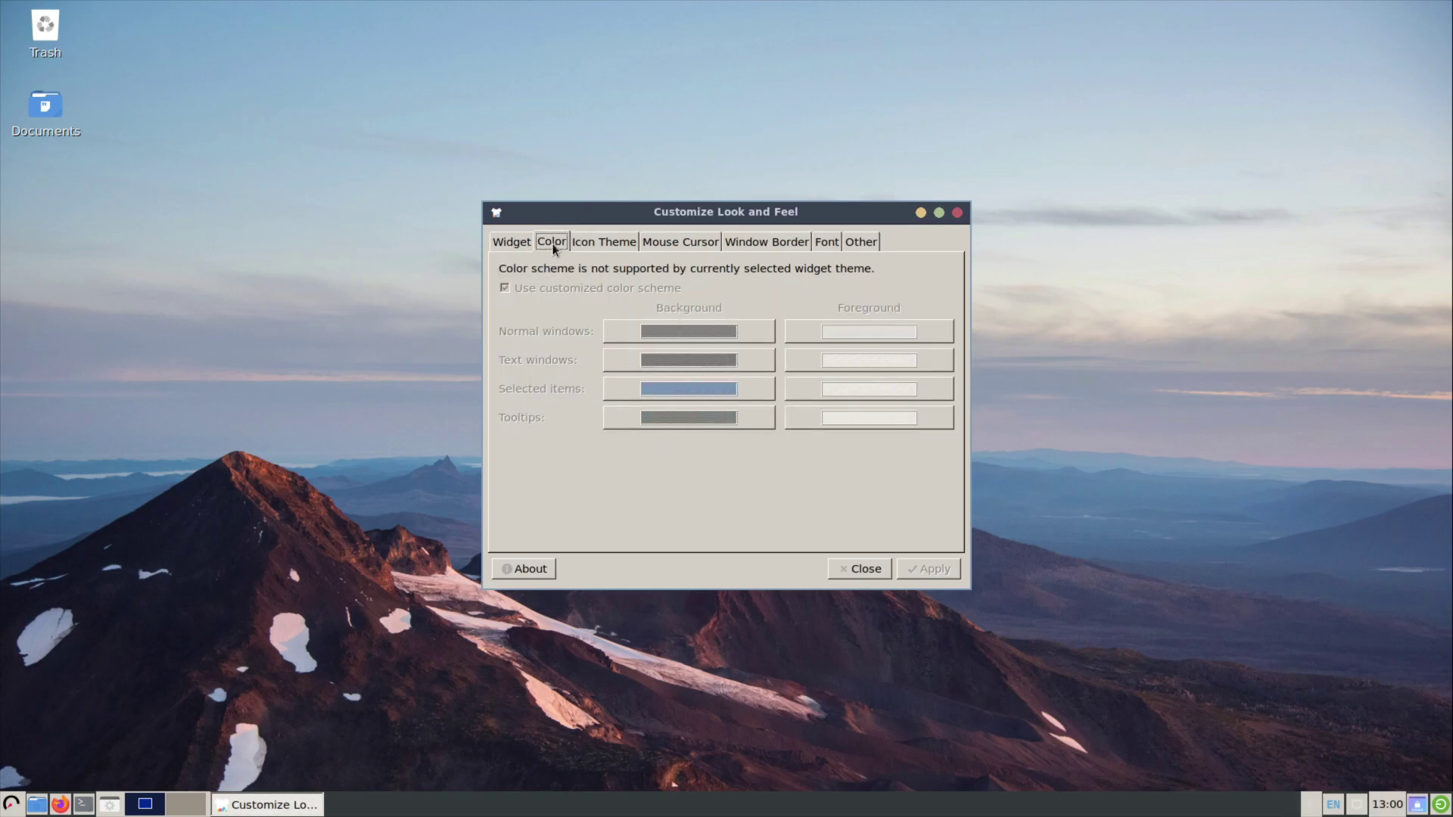
On the Icon Theme tab, start installing a new icon theme and cancel.
click(579, 244)
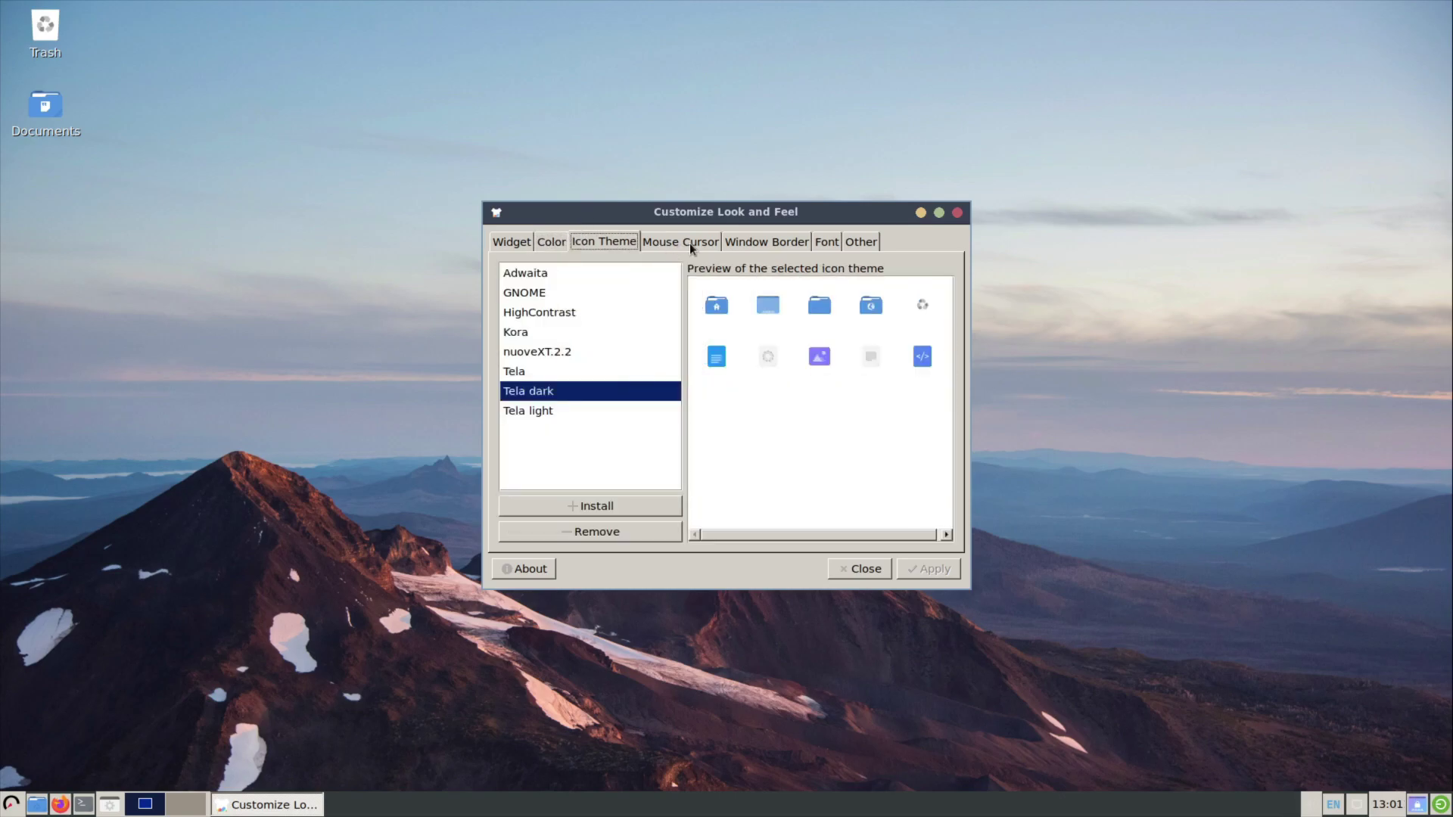
click(638, 502)
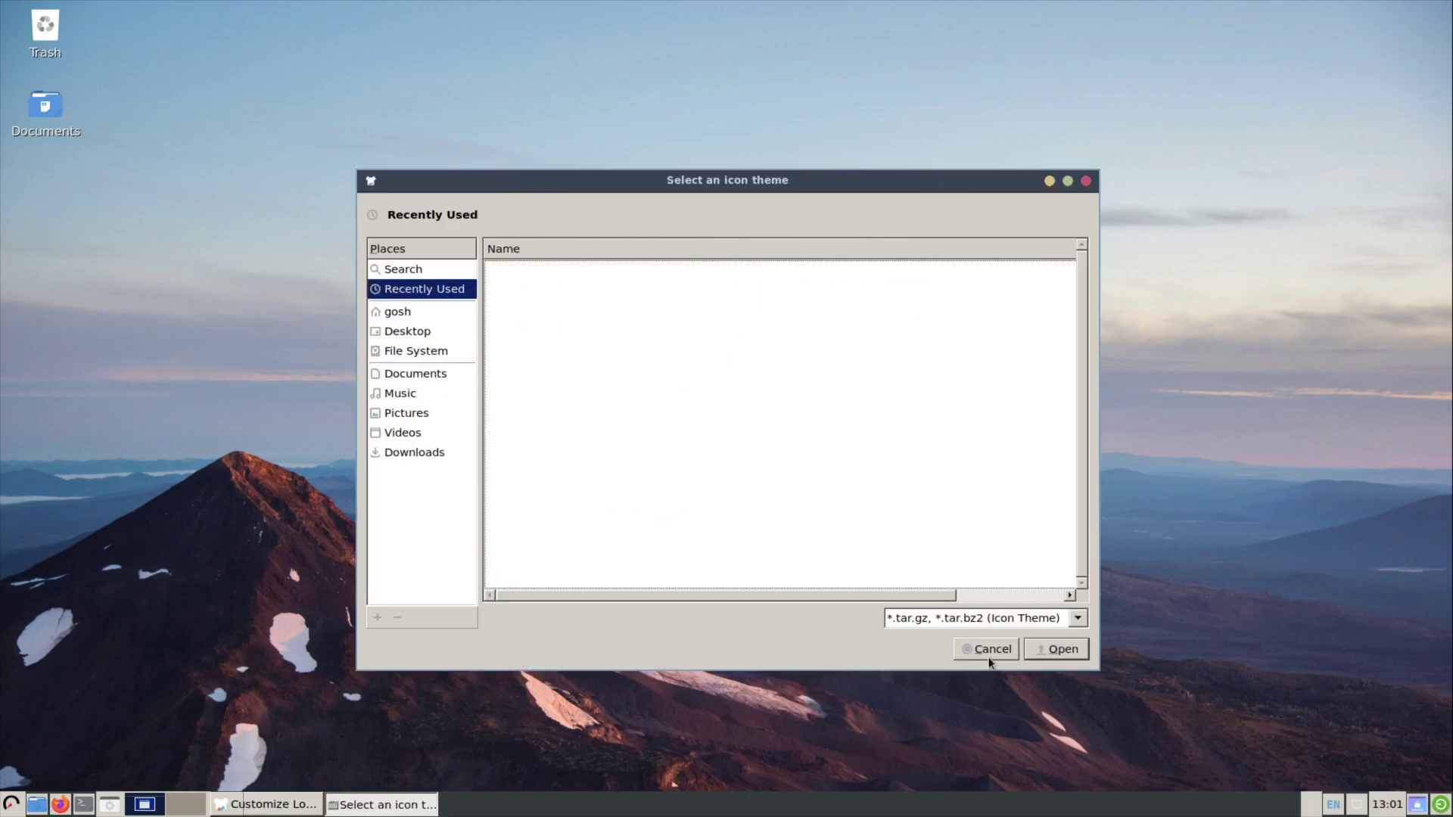
click(986, 656)
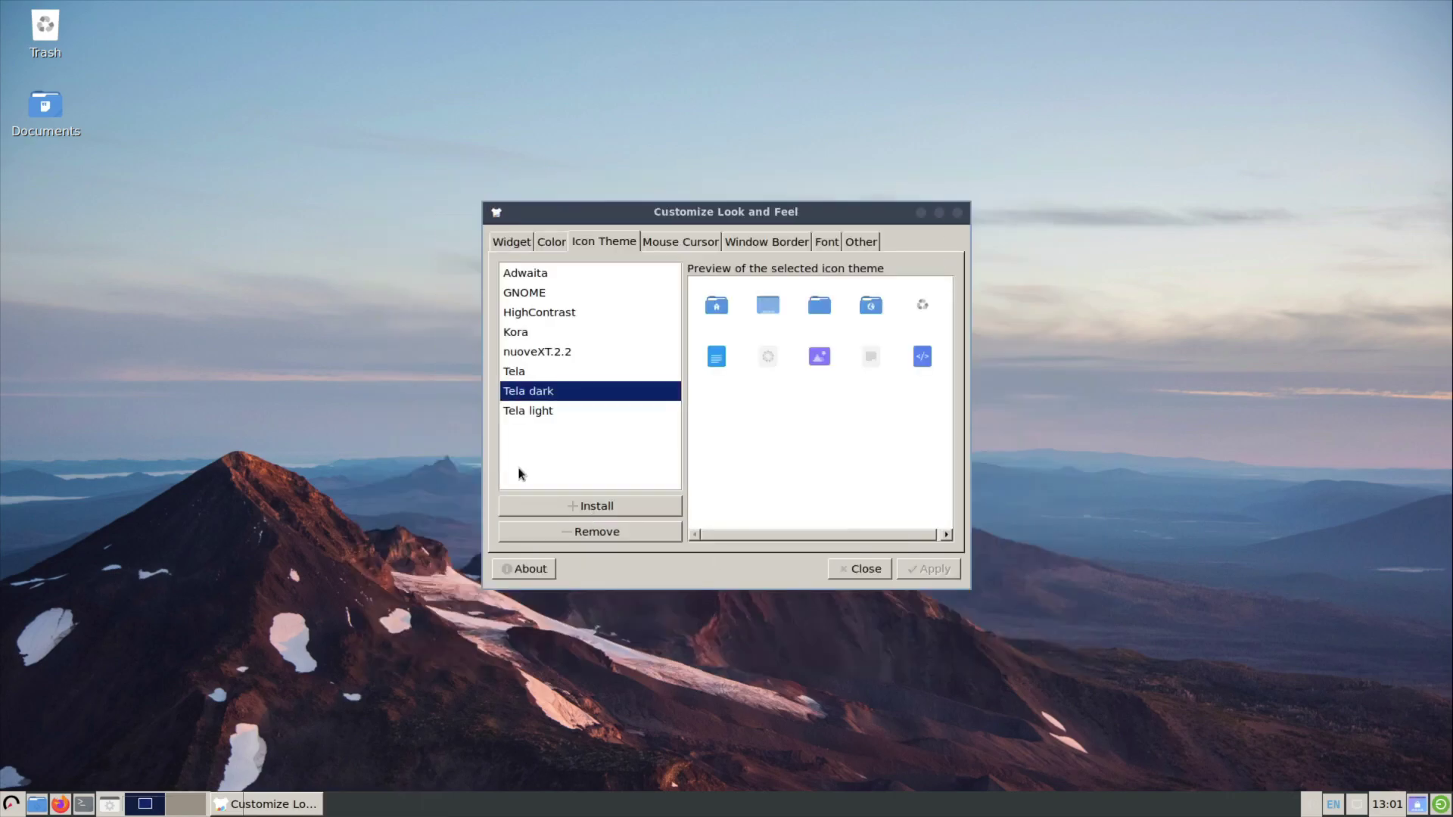
Preview Tela, GNOME and HighContrast, apply the Kora icon theme, then cancel a cursor theme install.
click(546, 372)
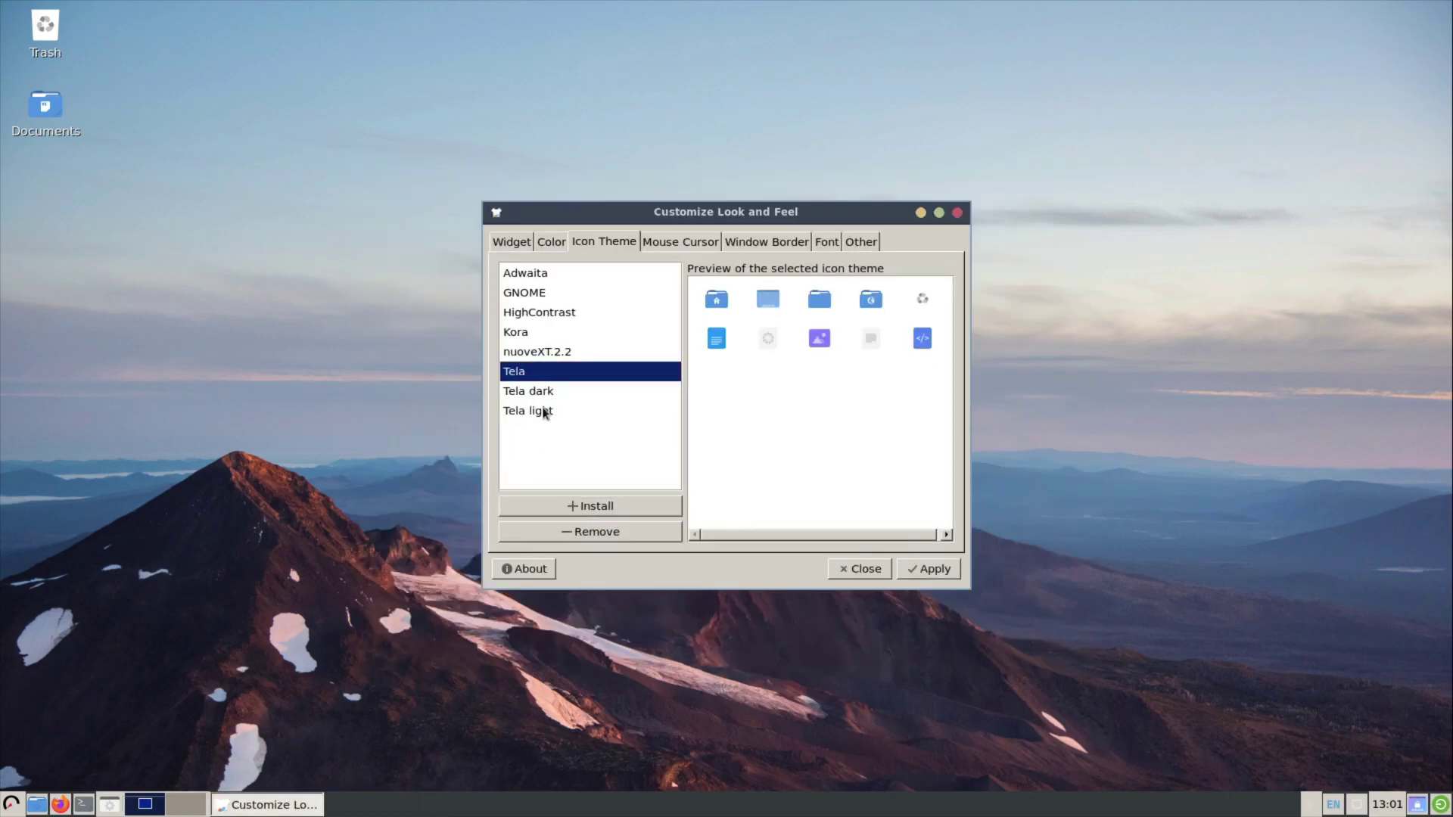
click(544, 412)
click(553, 301)
click(546, 312)
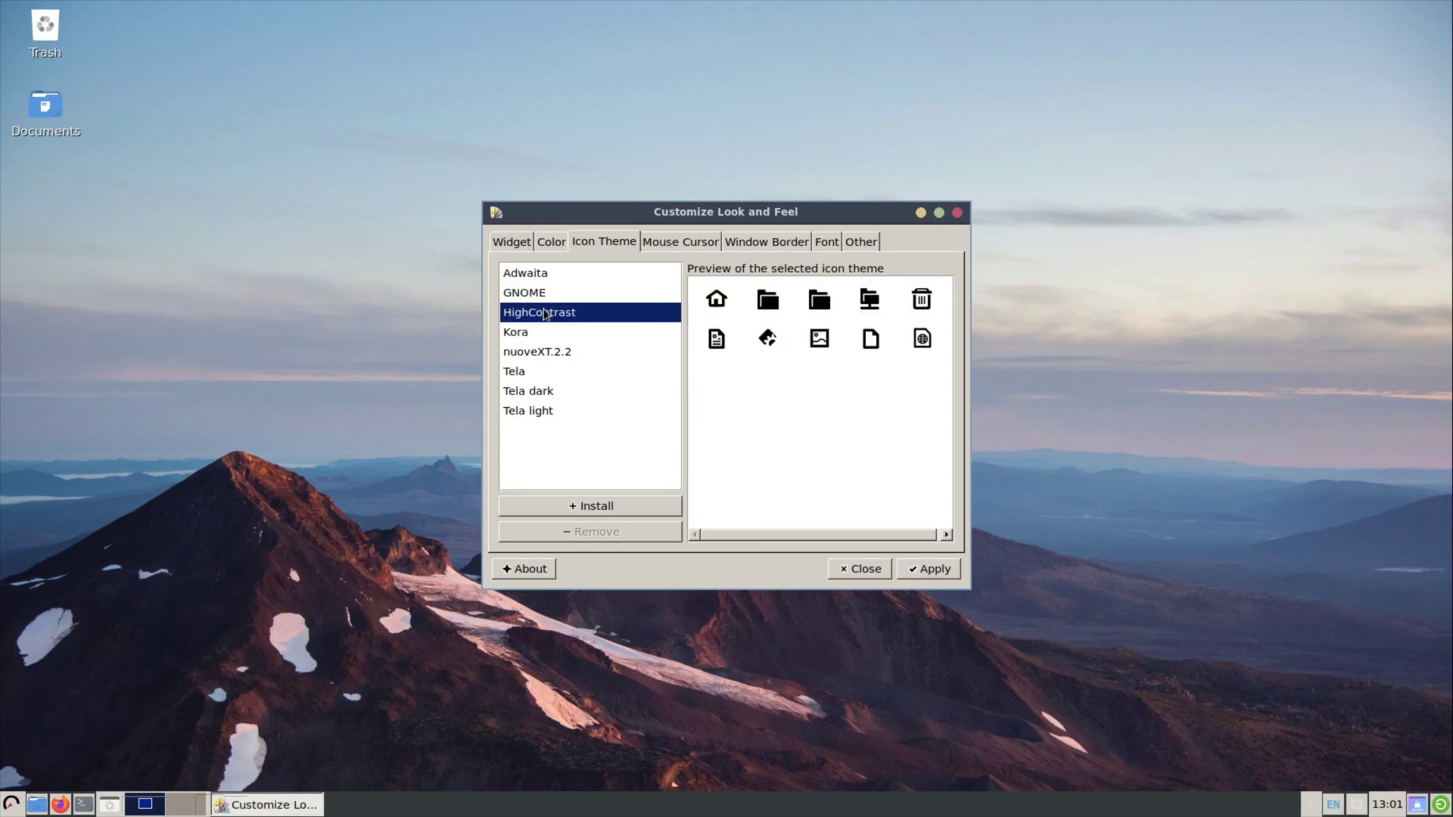
click(540, 333)
click(936, 577)
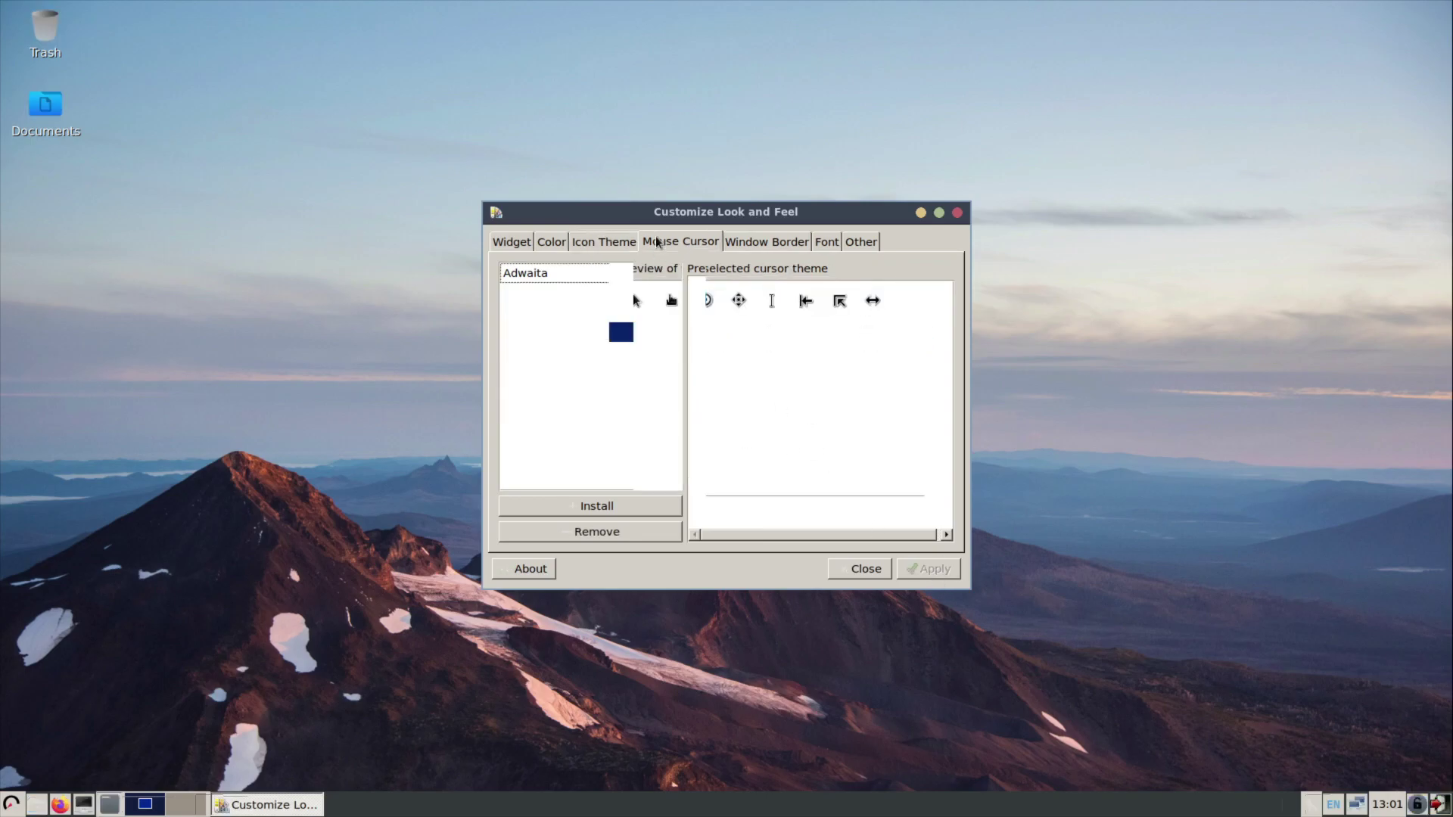
click(541, 508)
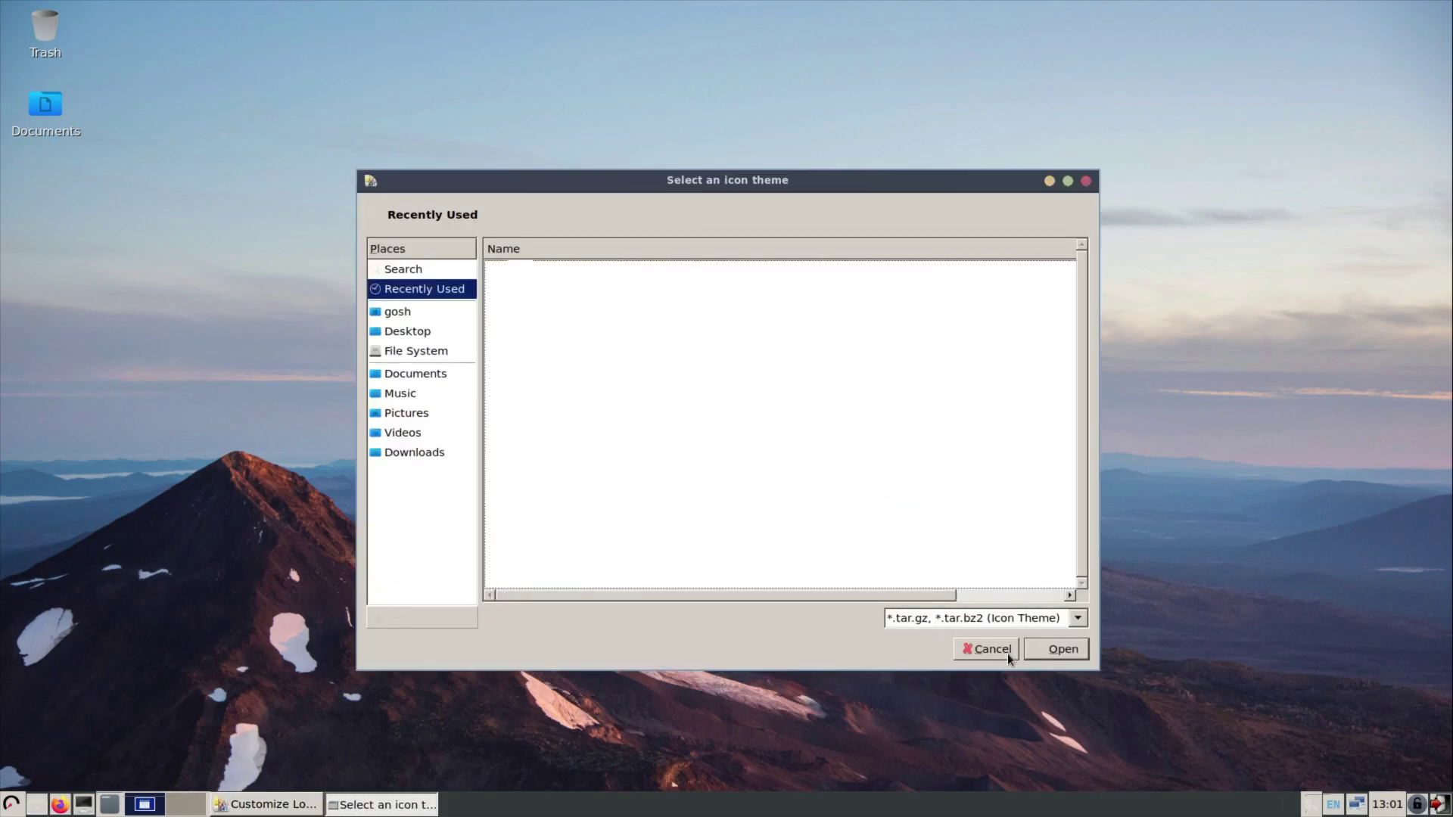
click(1007, 653)
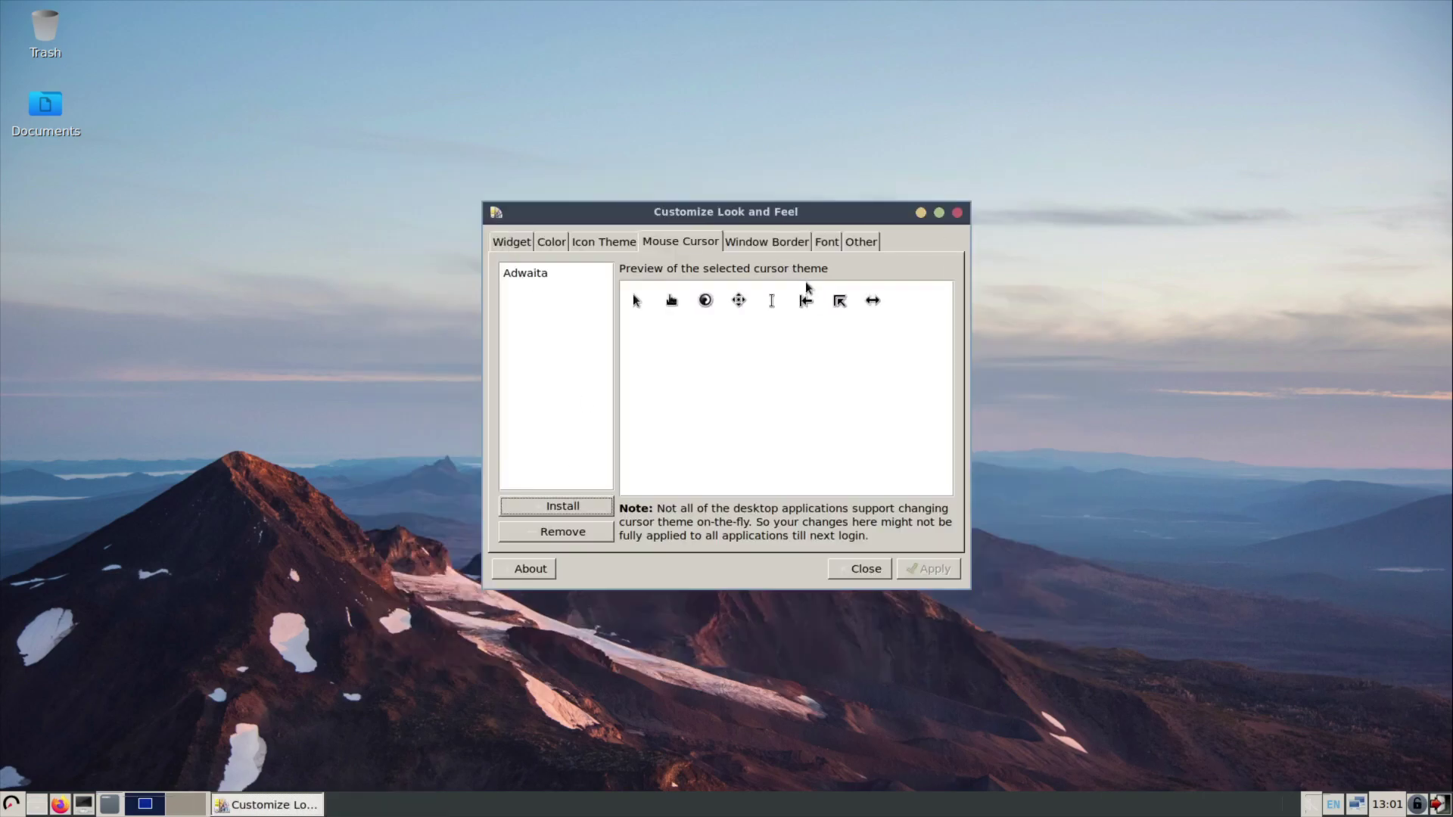
Select the Clearlooks window border theme and apply it.
click(734, 242)
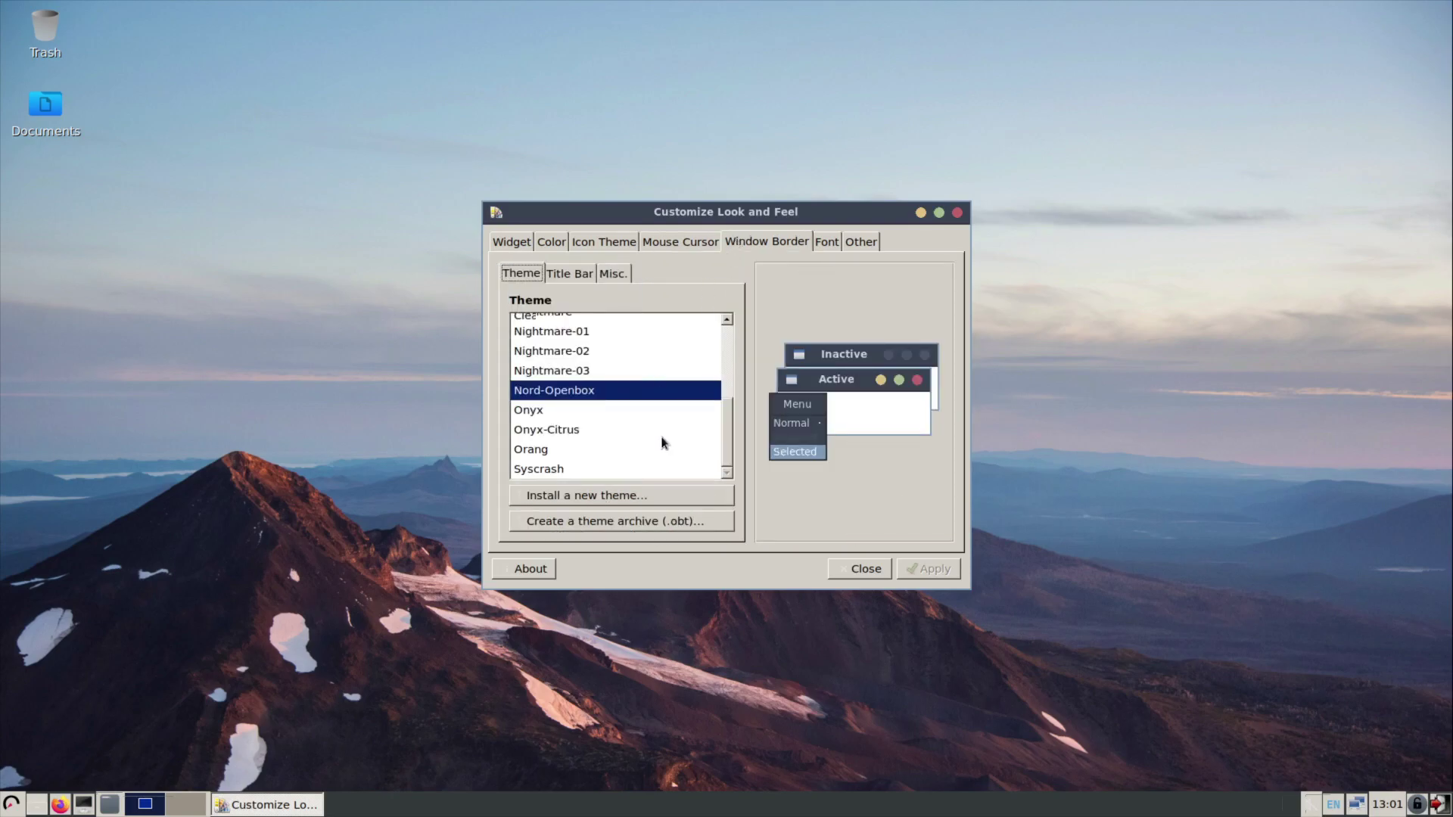
scroll(665, 439, up, 3)
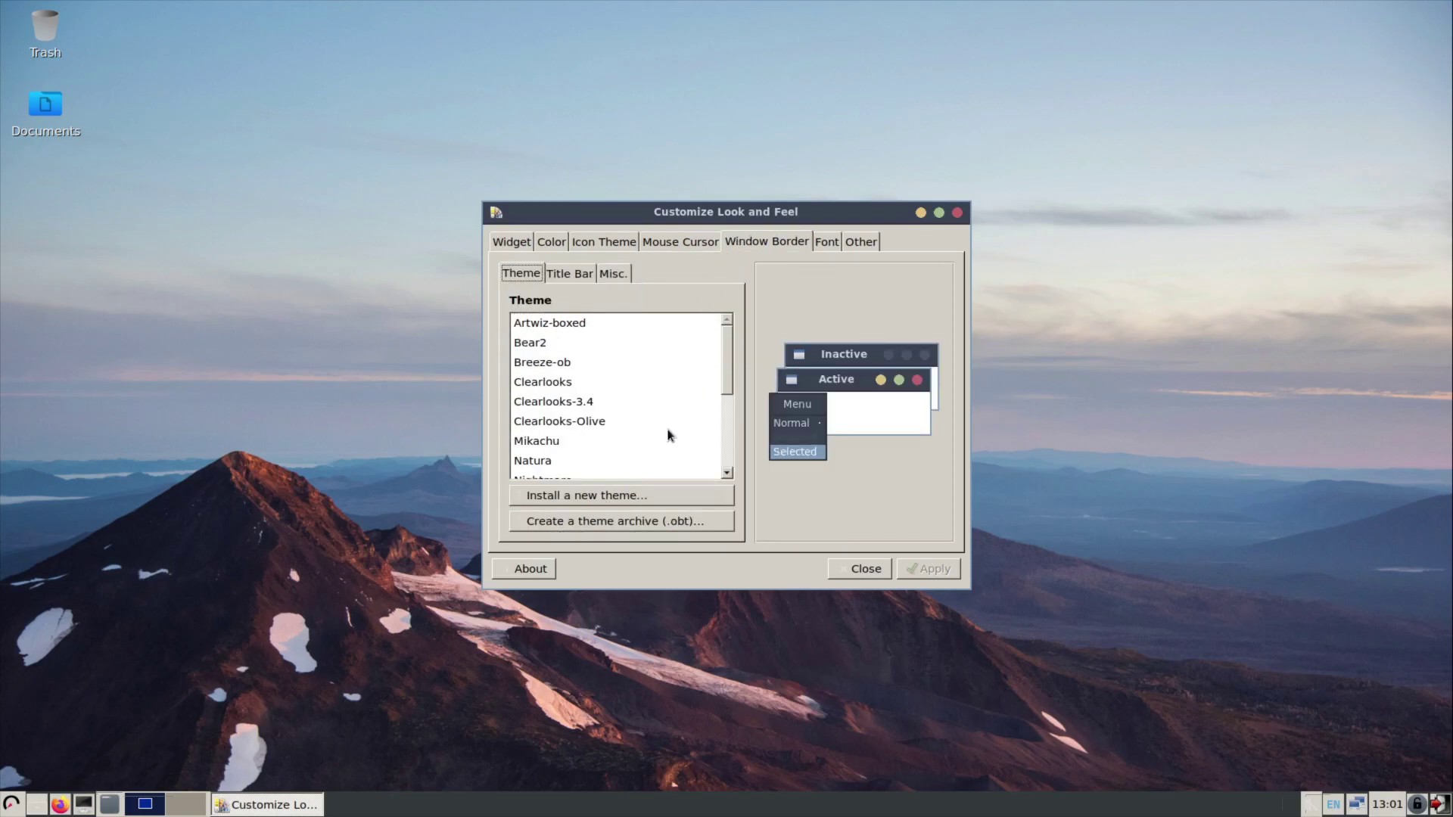
scroll(669, 435, down, 3)
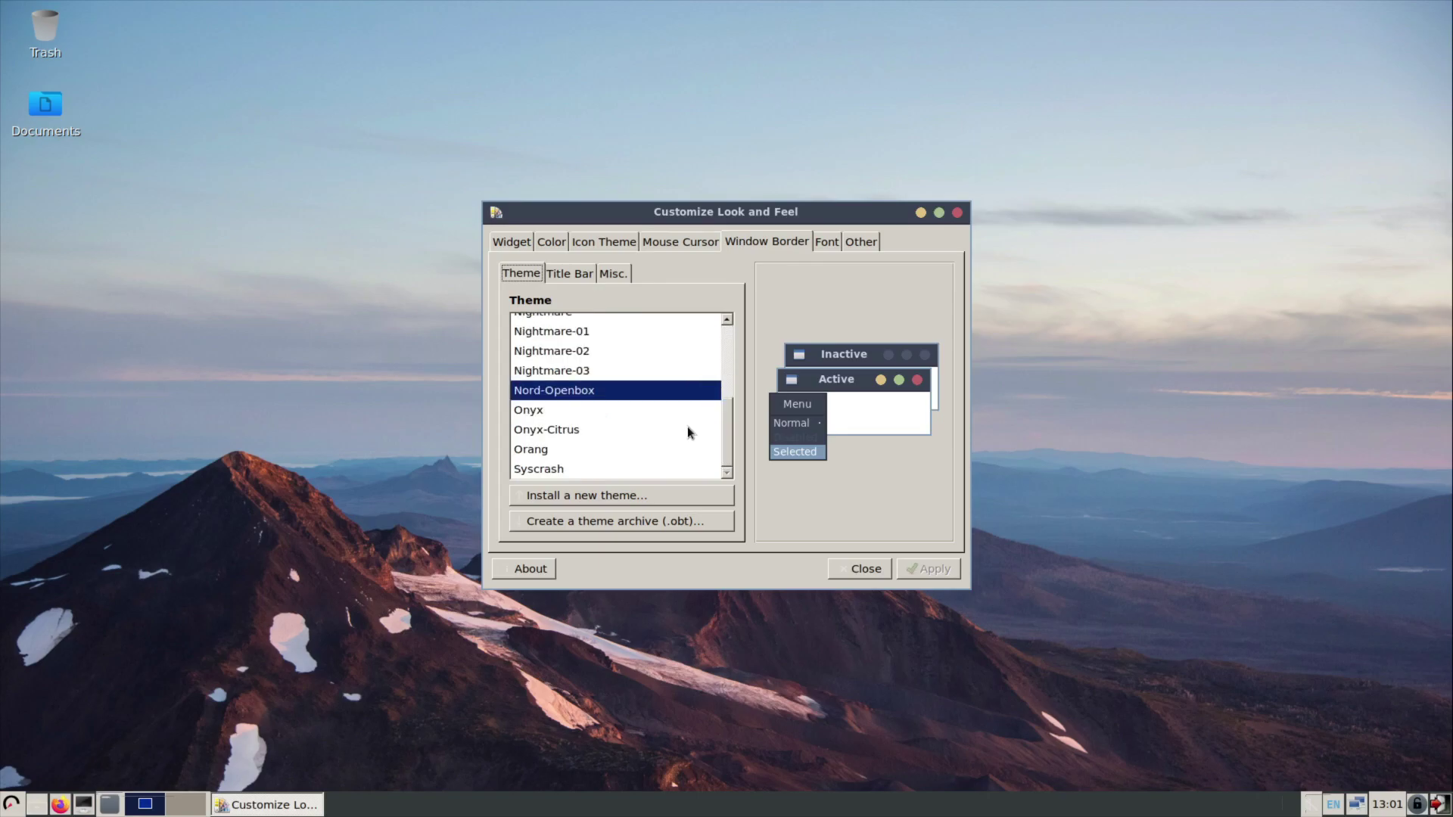
scroll(600, 340, up, 3)
click(569, 276)
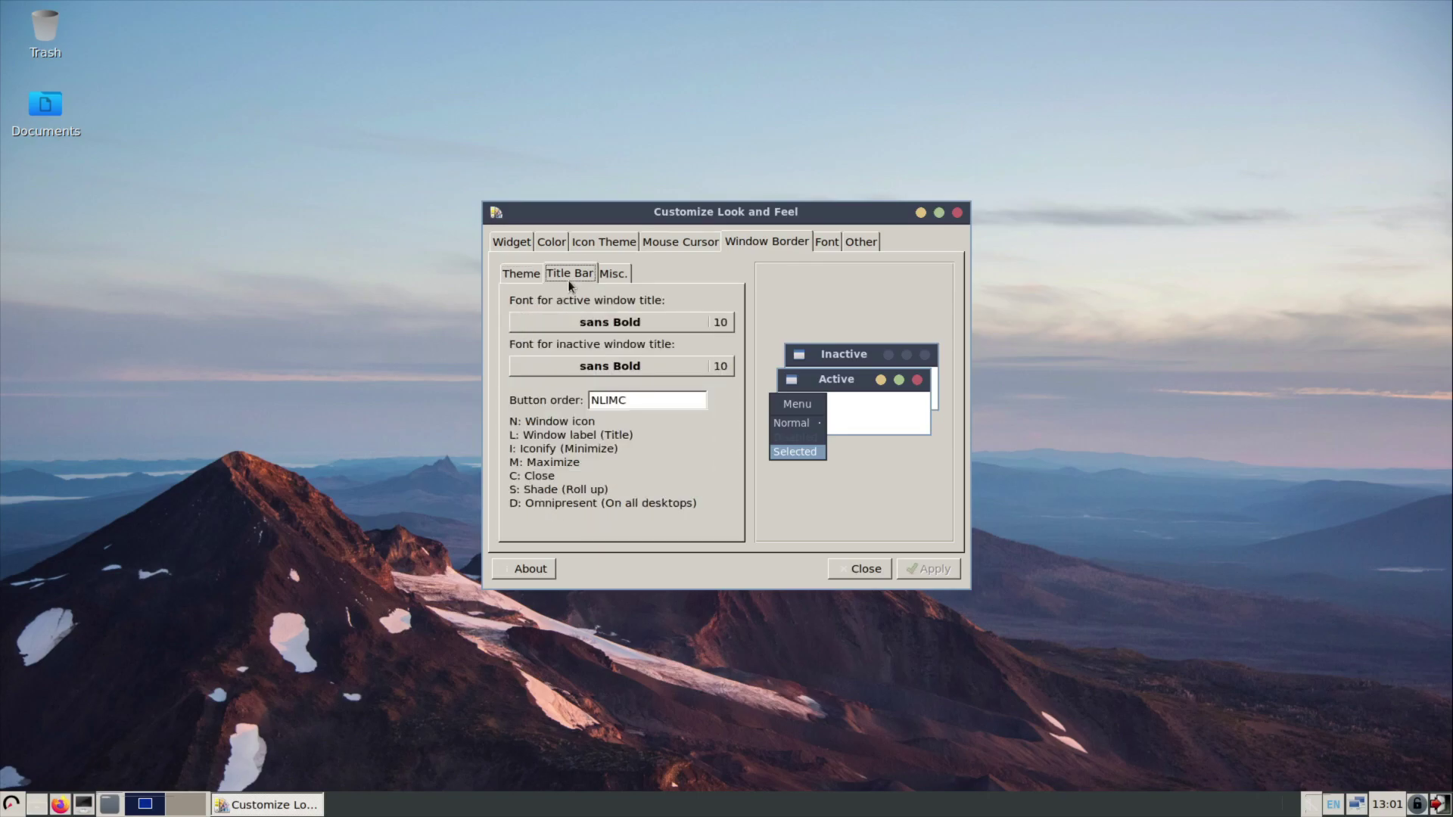
click(616, 275)
click(522, 276)
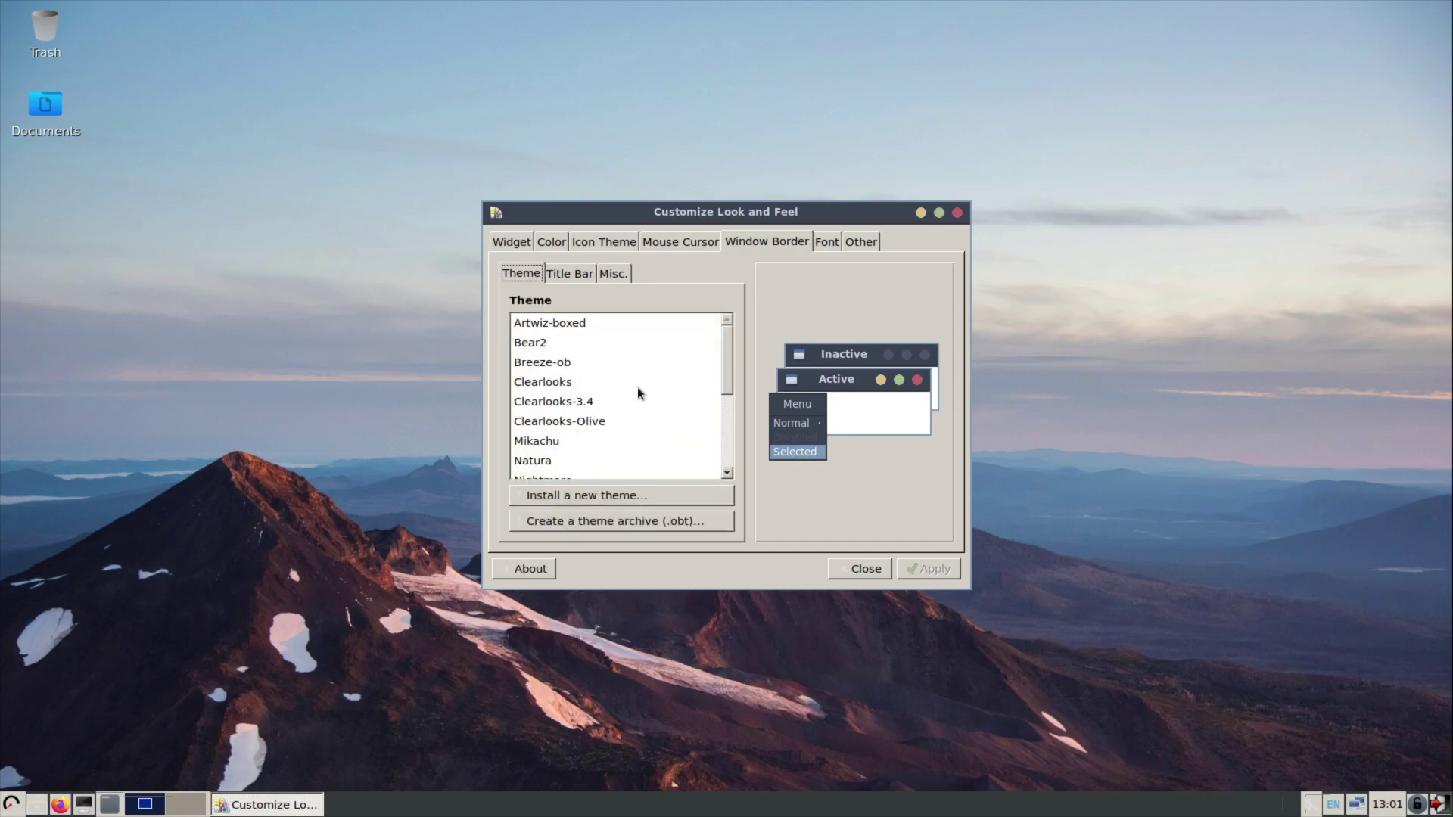
click(536, 383)
scroll(539, 386, down, 5)
click(925, 568)
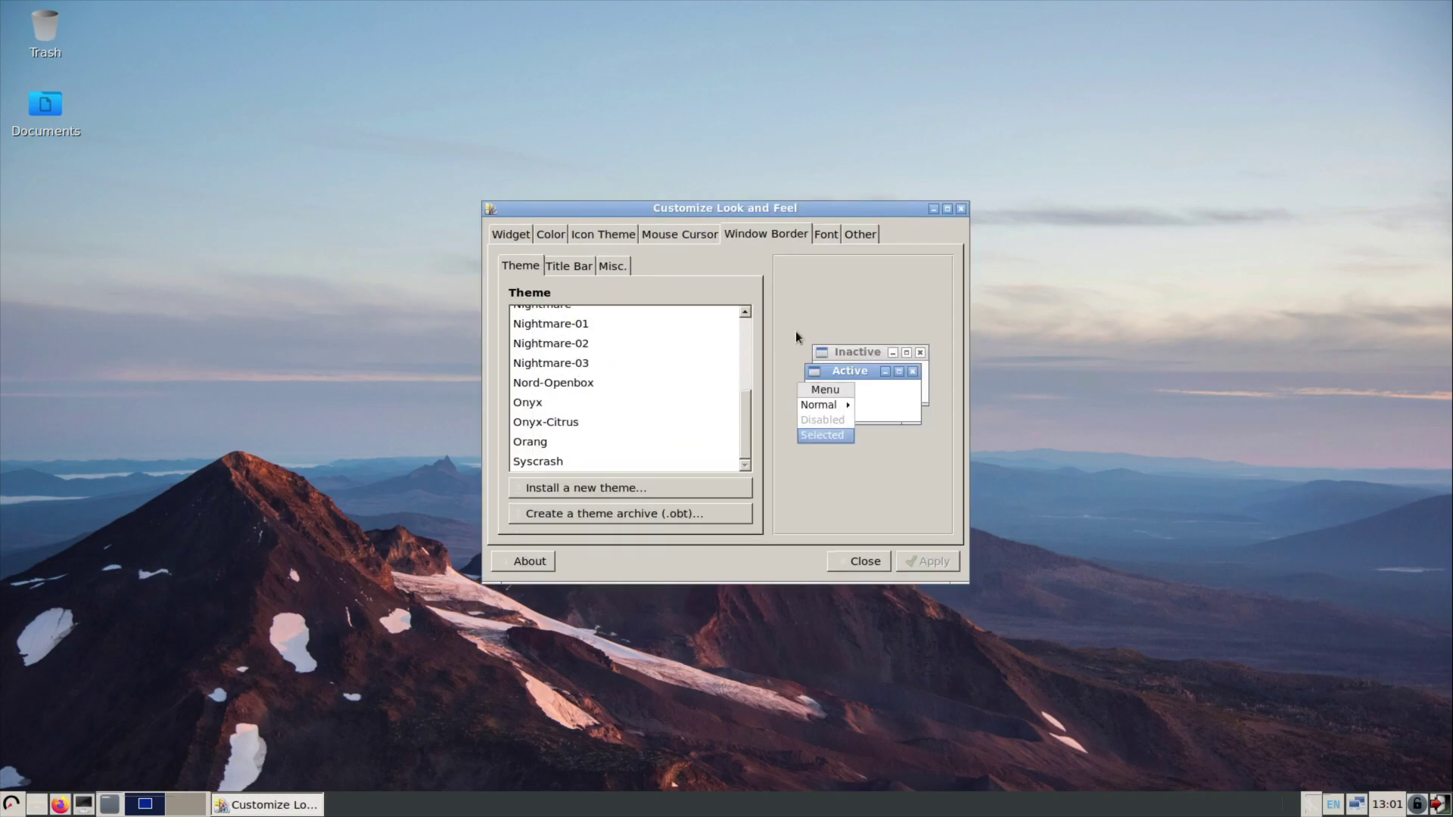
Glance at the Font and Other tabs, then close Customize Look and Feel.
click(830, 236)
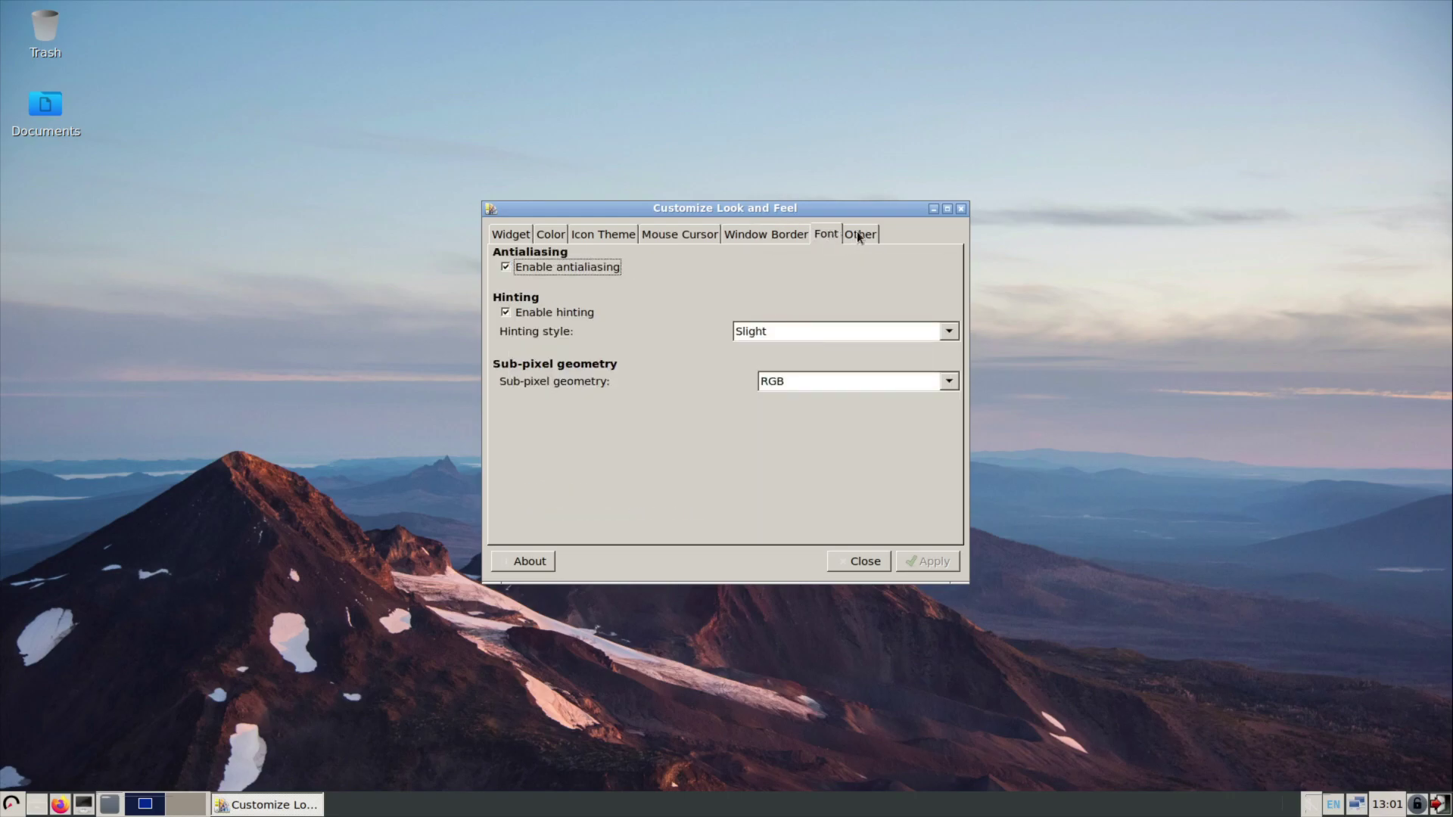
click(859, 234)
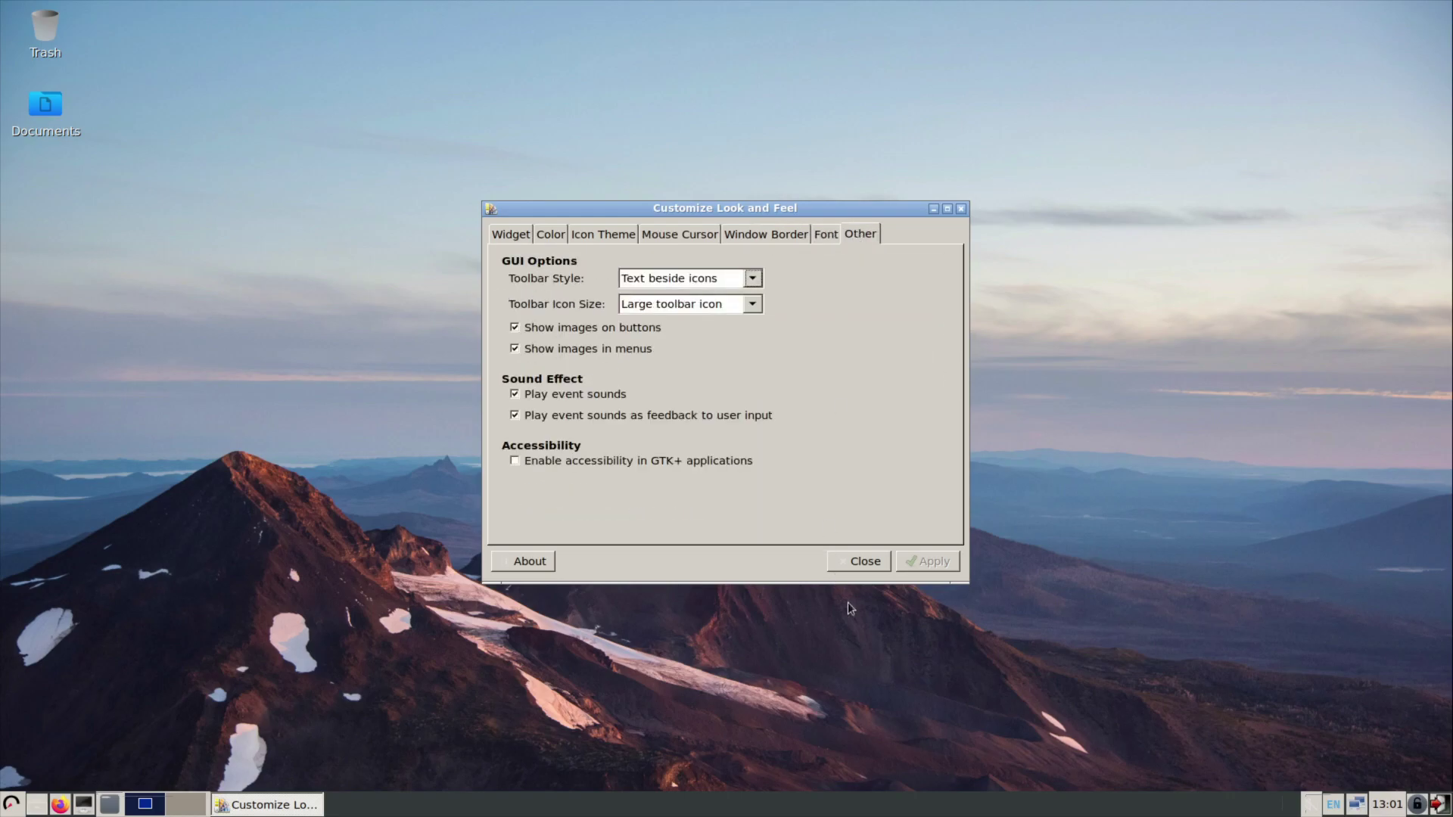
click(858, 567)
Switch to desktop 2, then log out of the session and back in.
right_click(860, 812)
click(702, 802)
click(186, 803)
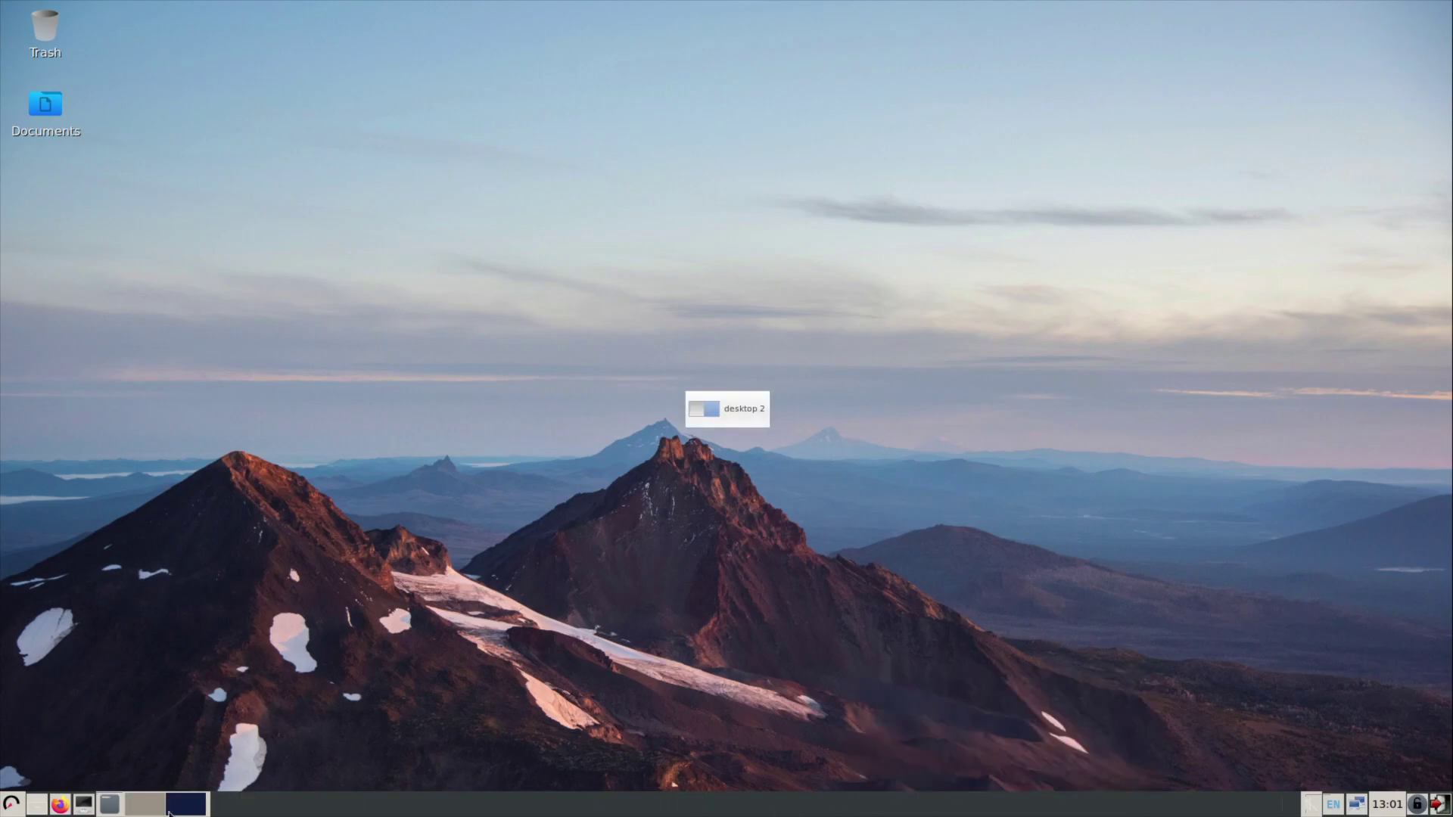
click(10, 806)
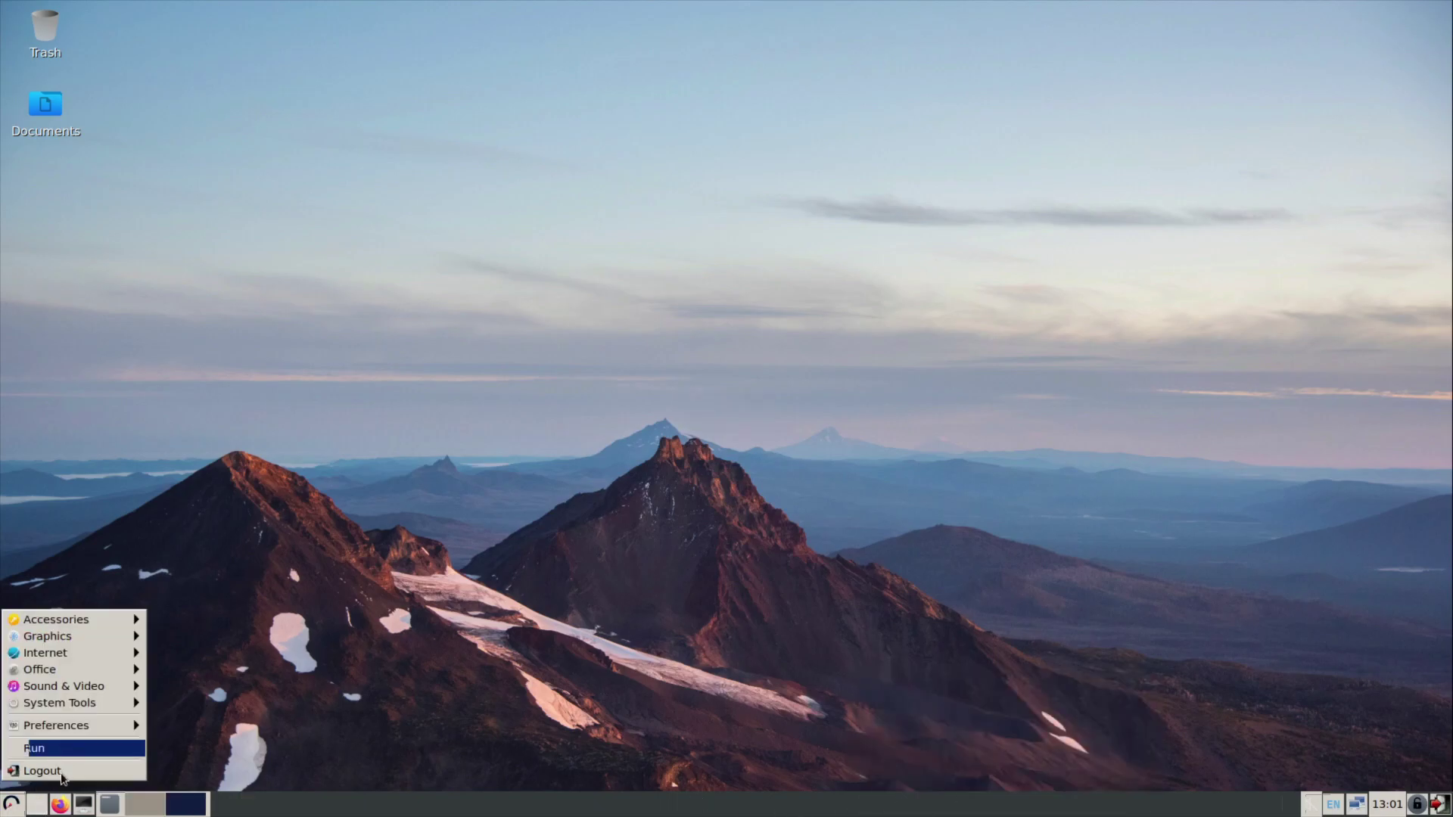
click(383, 612)
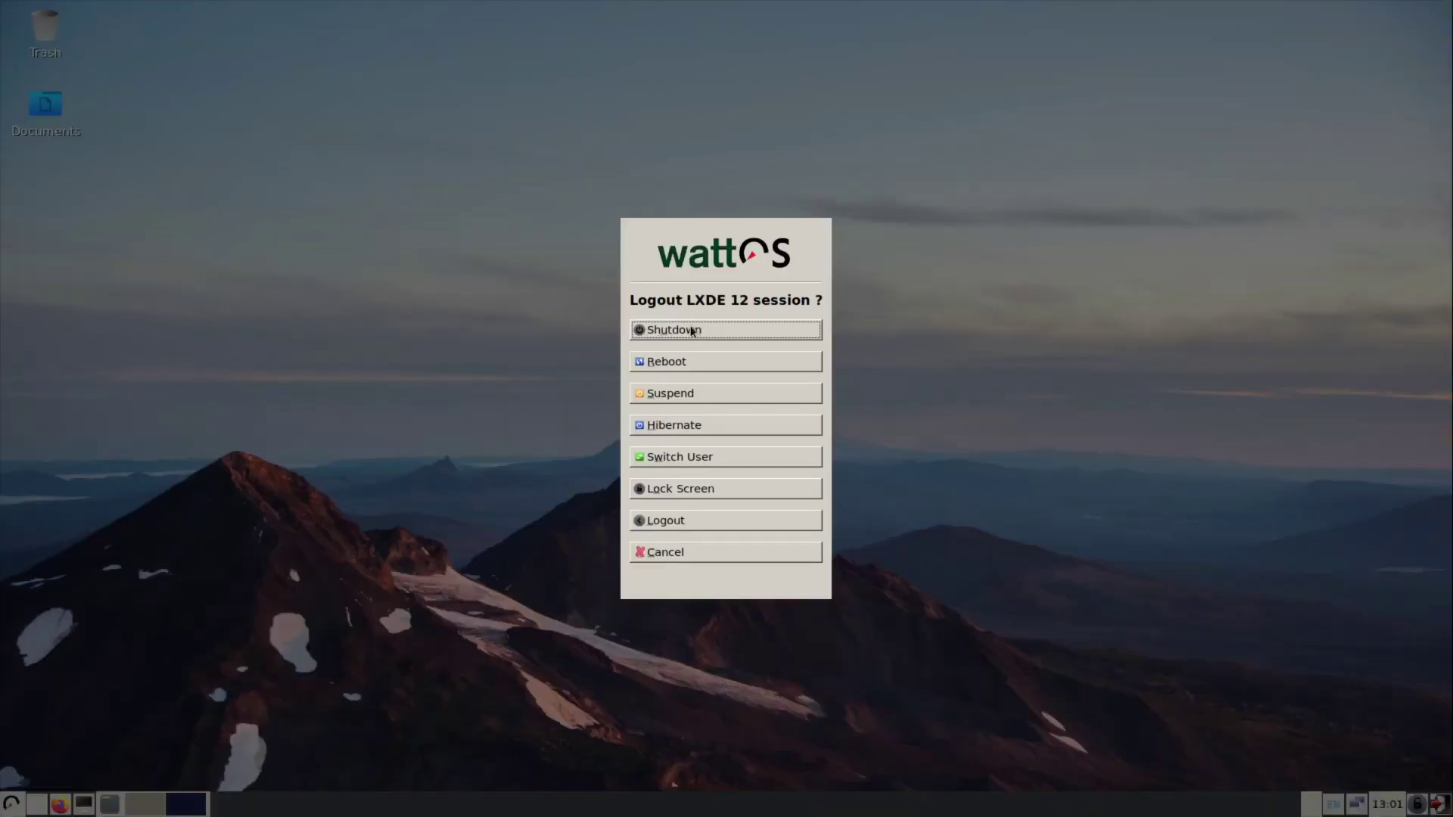
click(678, 520)
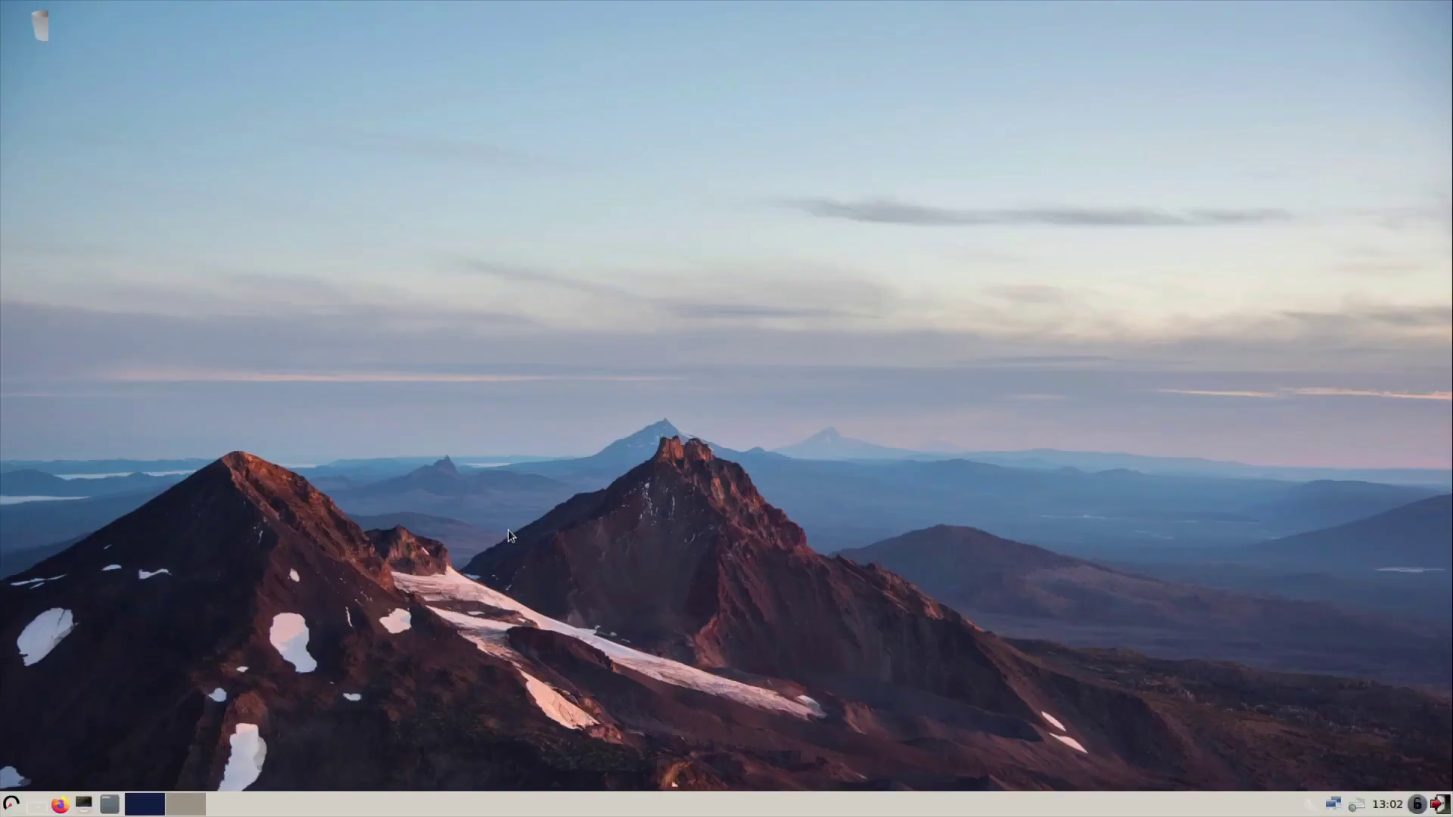
Open the Documents folder and view PCManFM's Help > Keyboard Navigation, then dismiss it.
click(11, 805)
mouse_move(96, 629)
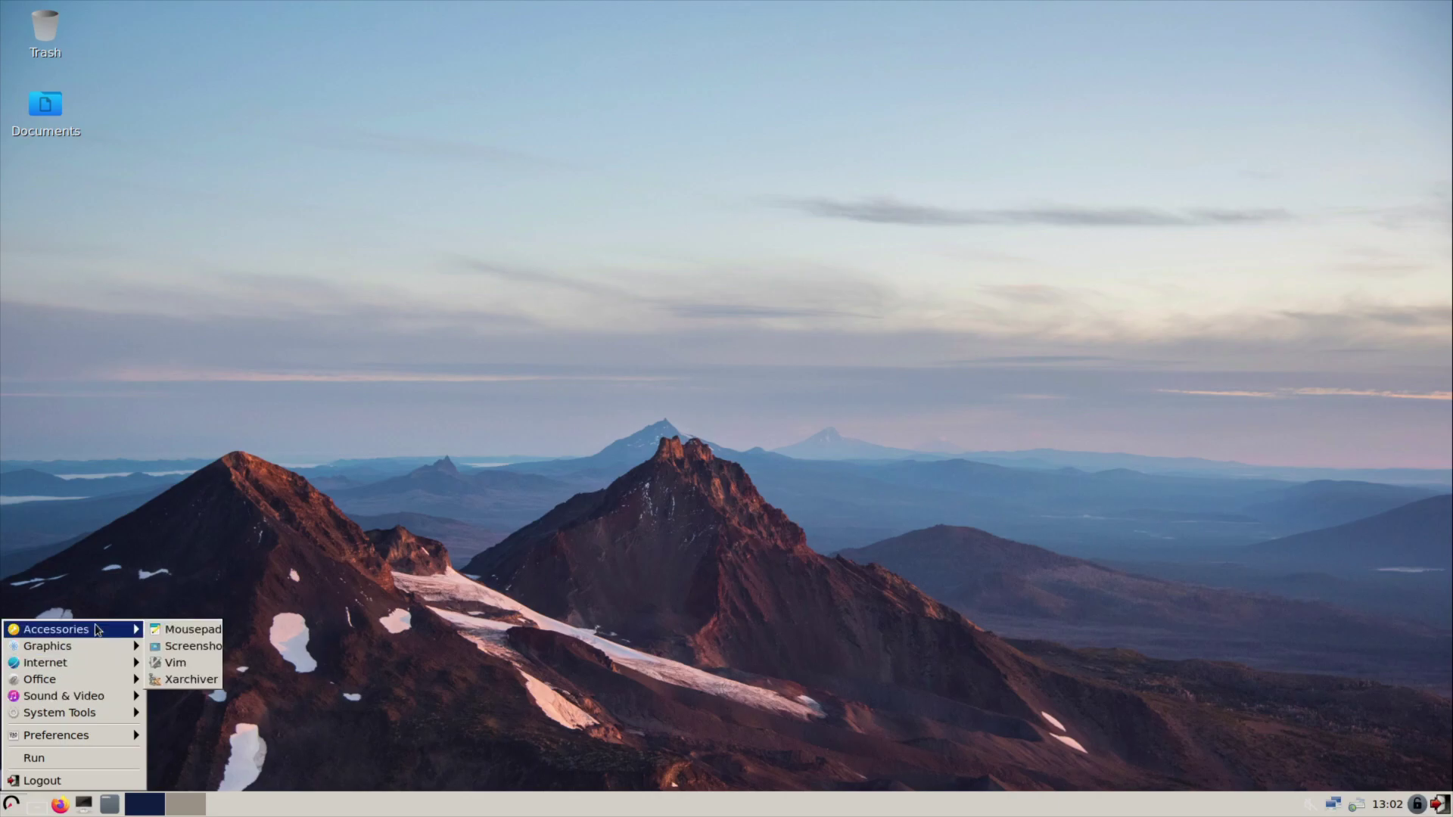
click(110, 806)
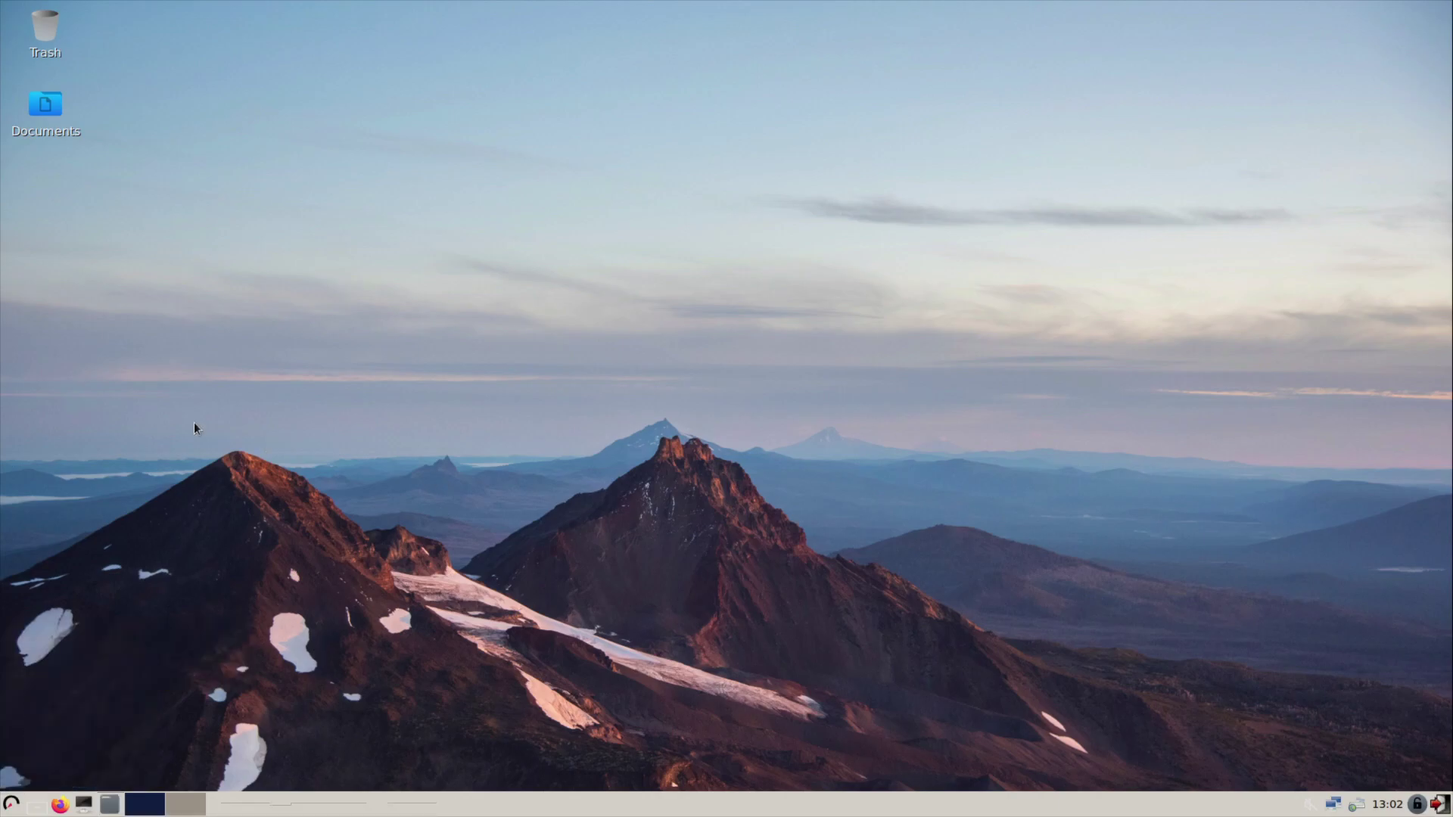
double_click(41, 111)
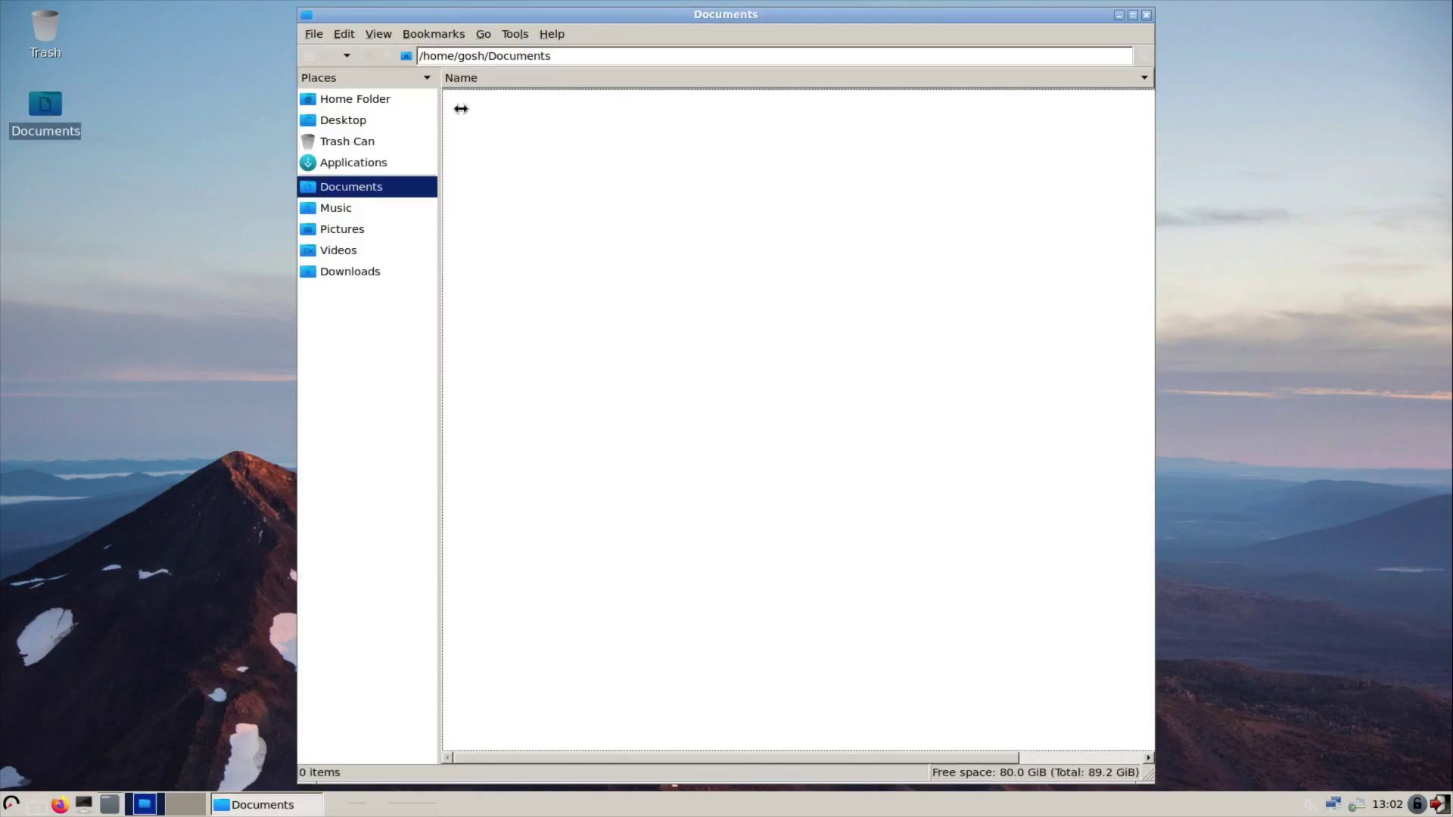
click(551, 34)
click(564, 69)
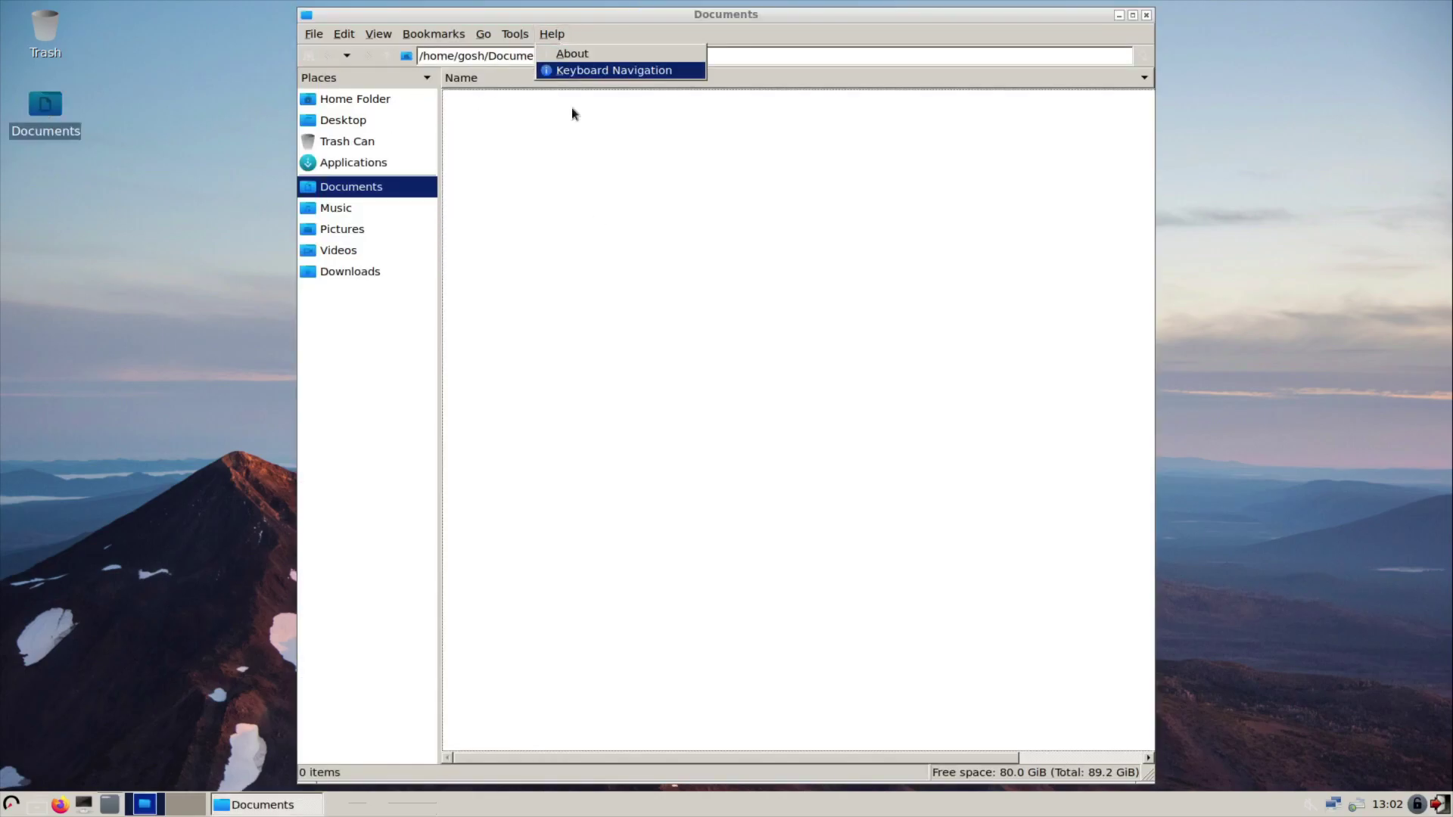
click(872, 467)
click(1146, 15)
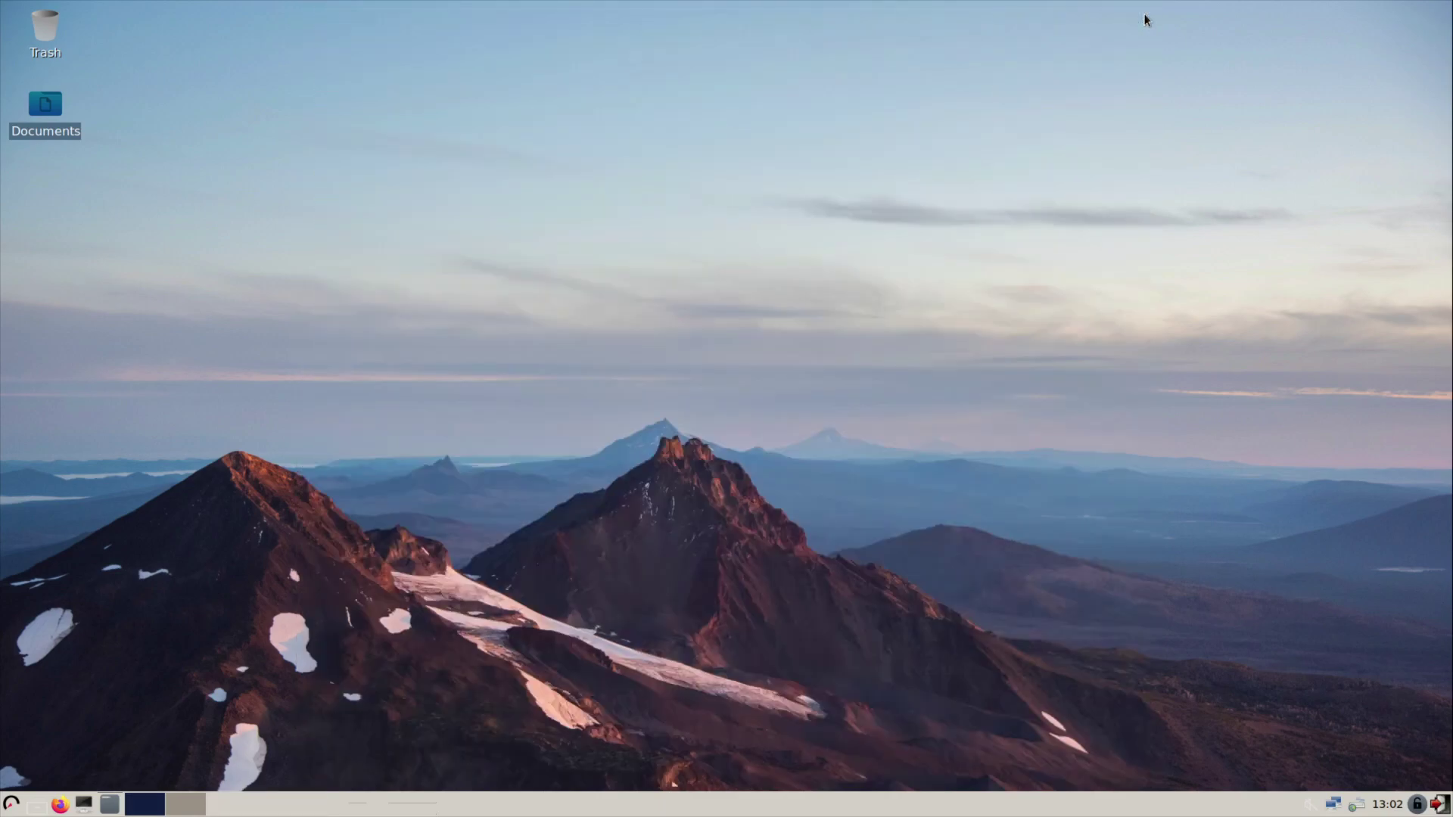